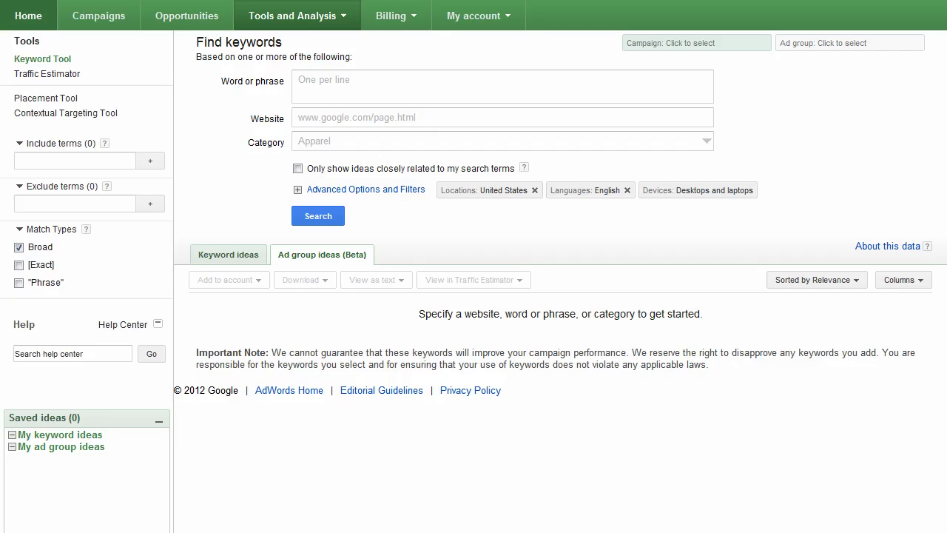
pyautogui.click(377, 93)
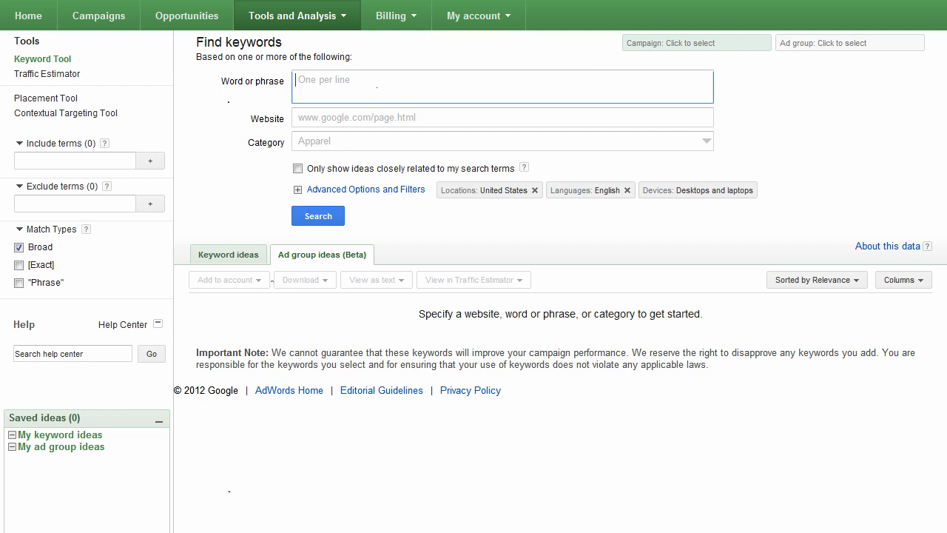
pyautogui.moveTo(290, 531)
pyautogui.click(434, 437)
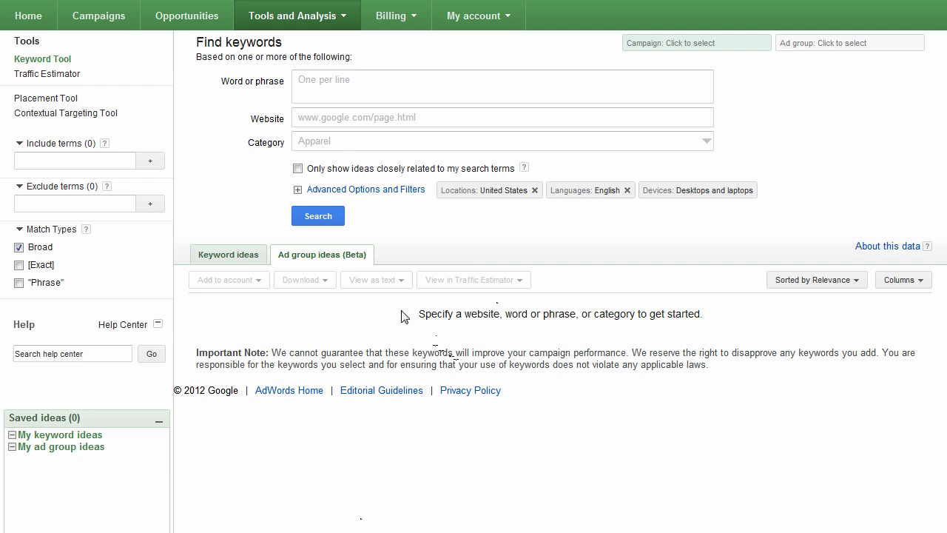
pyautogui.moveTo(700, 314); pyautogui.dragTo(573, 318)
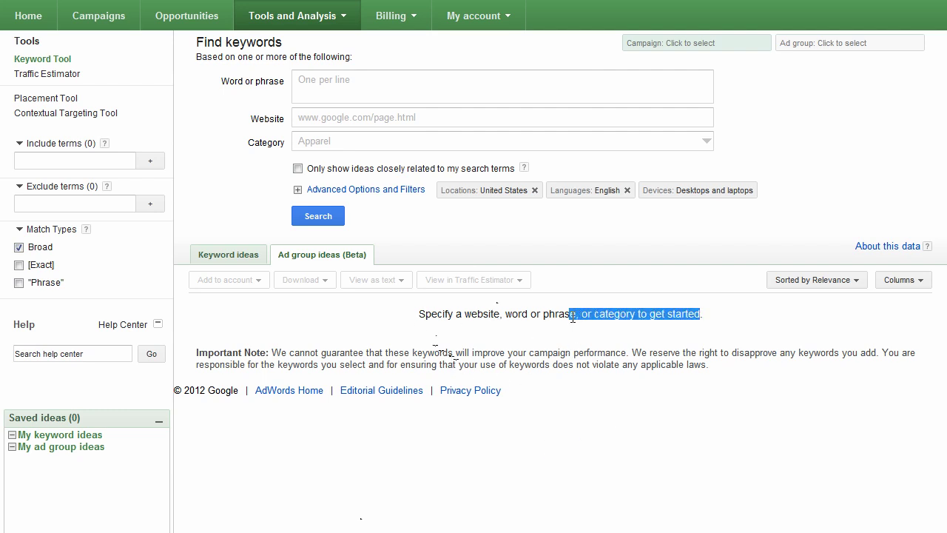
pyautogui.click(572, 318)
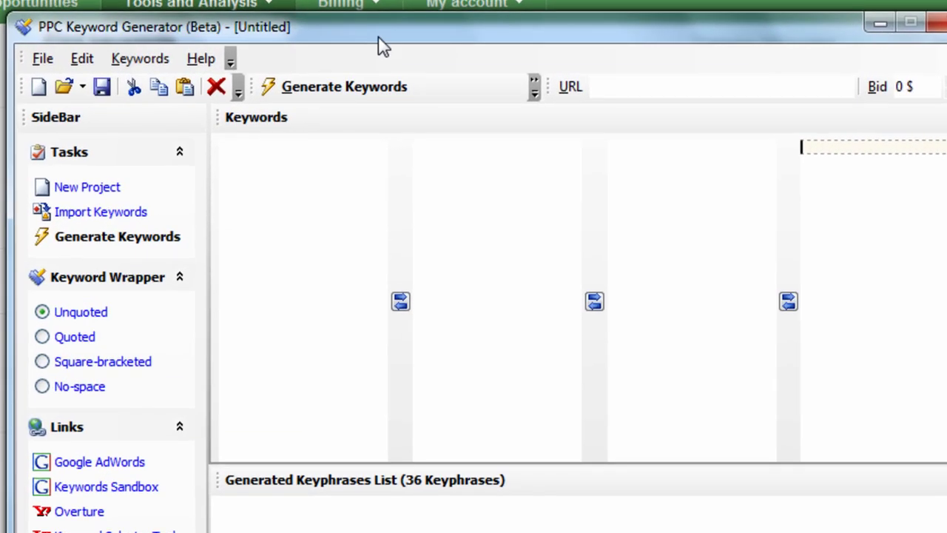
# - In PPC Keyword Generator, fill the first keyword column with nose, nasal and rhinoplasty, one per line
pyautogui.moveTo(382, 45); pyautogui.dragTo(388, 57)
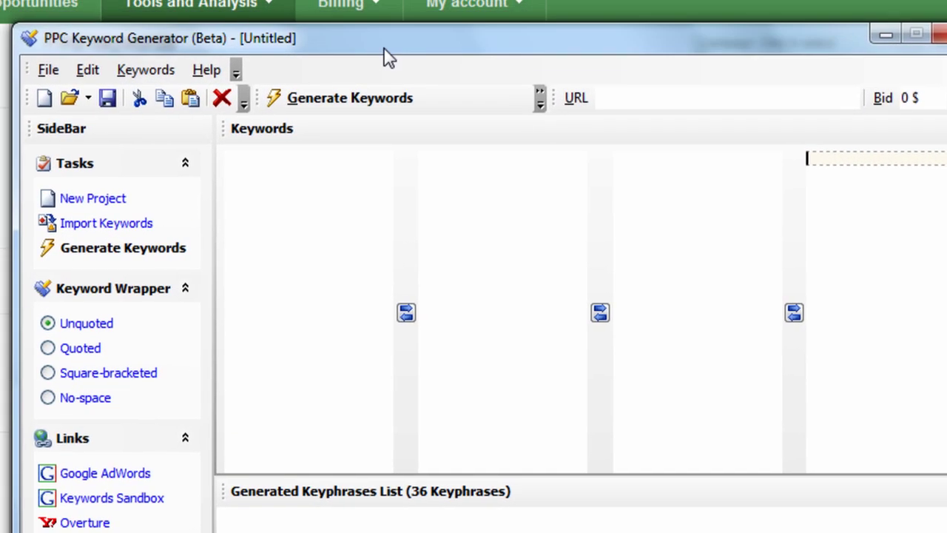
pyautogui.click(302, 184)
pyautogui.write('nose')
pyautogui.press('Return')
pyautogui.write('nasal')
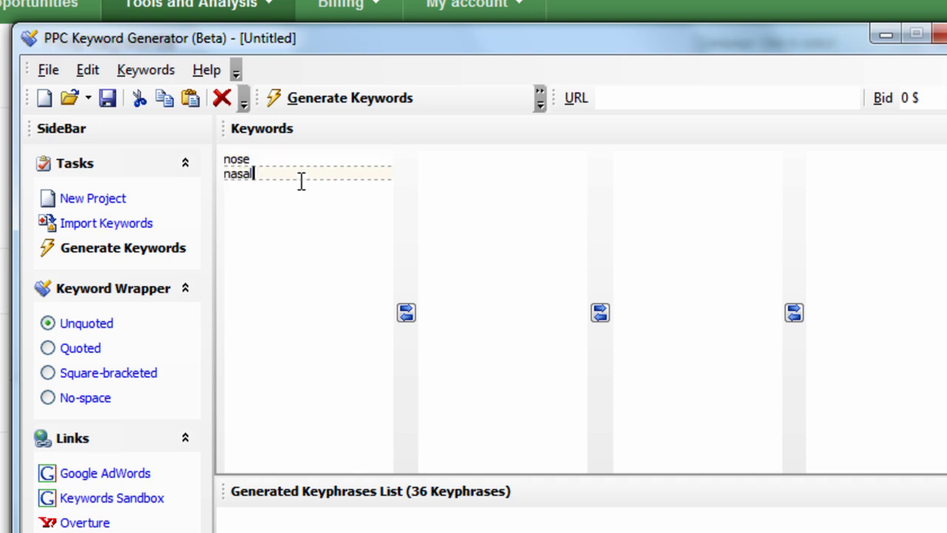
pyautogui.press('Return')
pyautogui.write('rhinoplasty')
# - Fill the second keyword column with surgery, surgeon and surgeons, one per line
pyautogui.press('Tab')
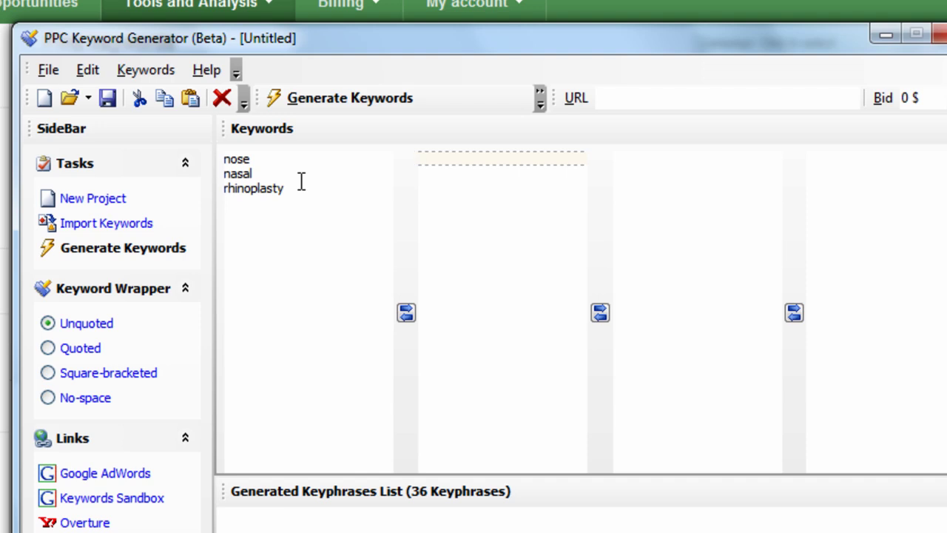
pyautogui.write('surgery')
pyautogui.press('Return')
pyautogui.write('s')
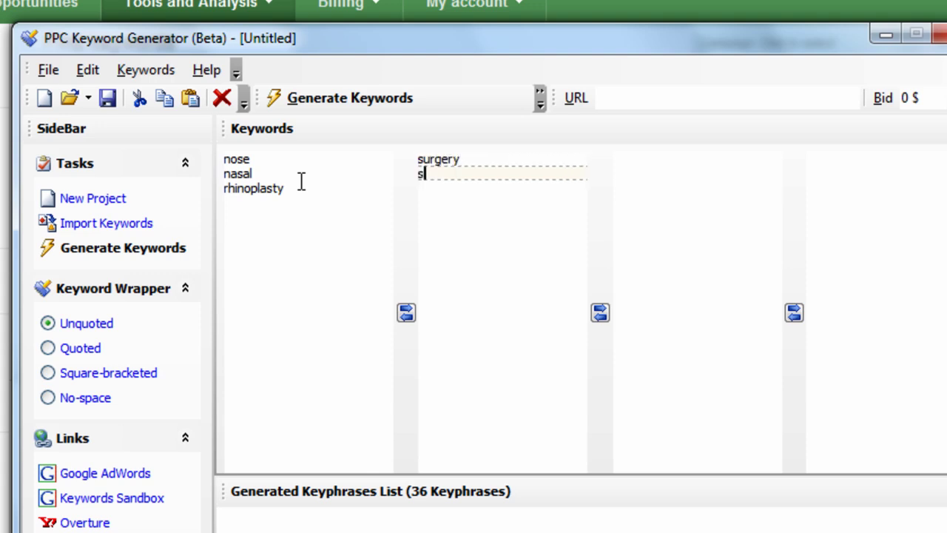
pyautogui.write('urgeon')
pyautogui.press('Return')
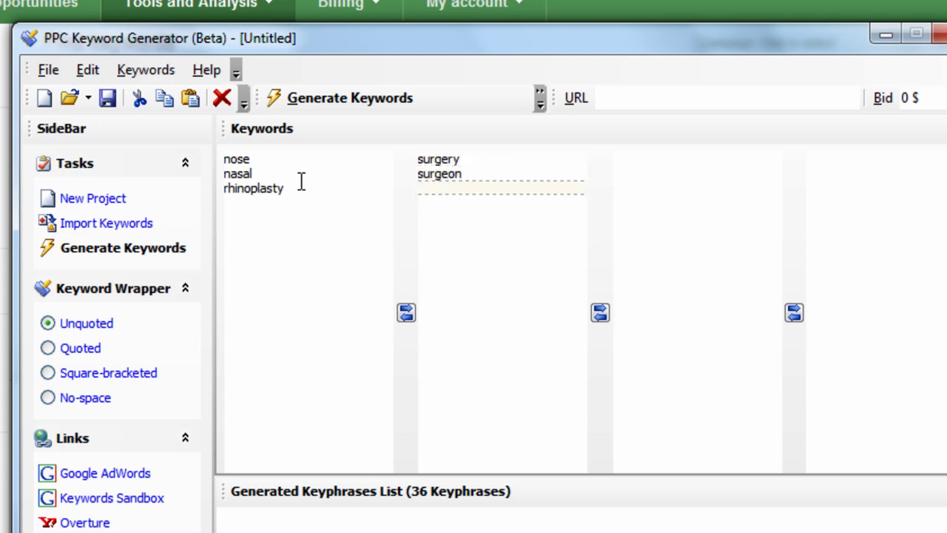
pyautogui.write('surgeons')
pyautogui.press('Return')
pyautogui.click(710, 216)
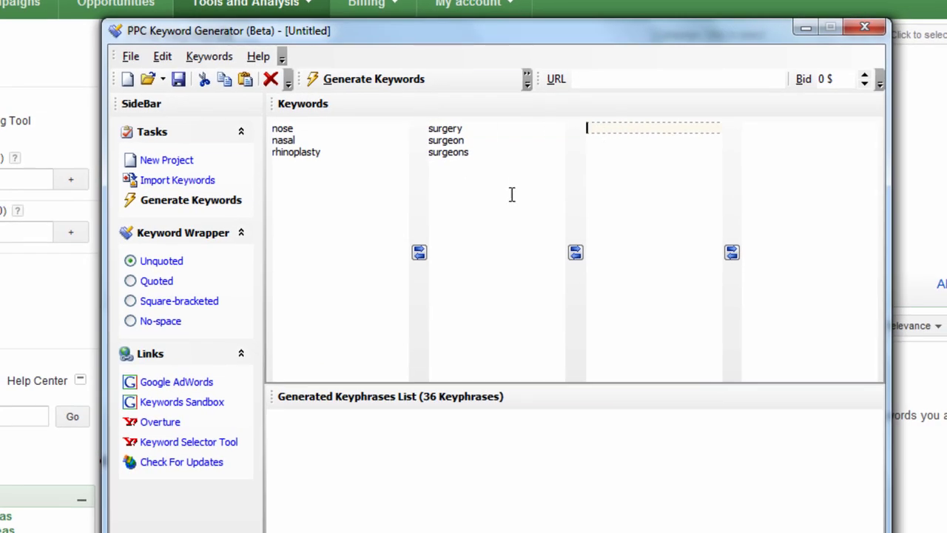
# - Generate keyphrases from the two keyword columns and select the whole generated list
pyautogui.click(363, 78)
pyautogui.click(404, 429)
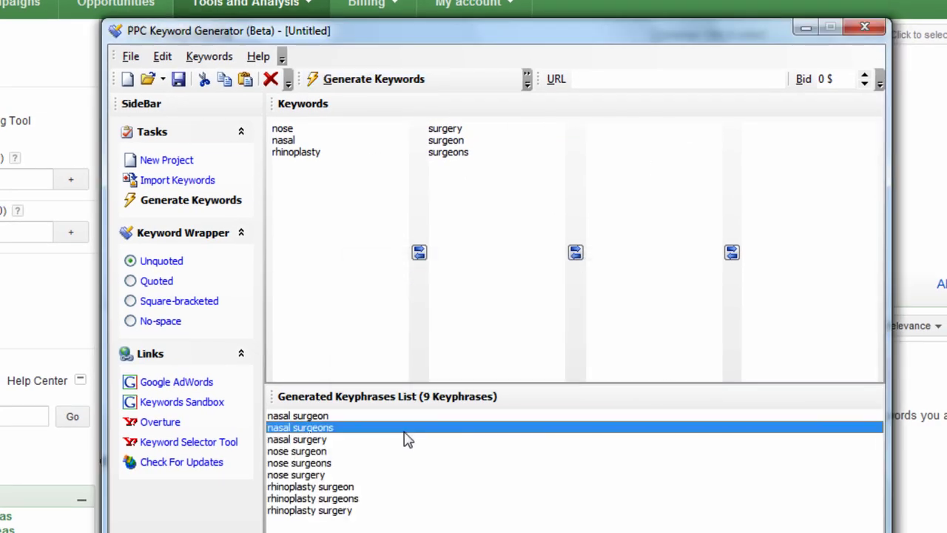
pyautogui.hotkey('ctrl', 'a')
# - Swap the first two keyword columns to generate the reversed keyphrases as well, and copy the full list
pyautogui.click(415, 250)
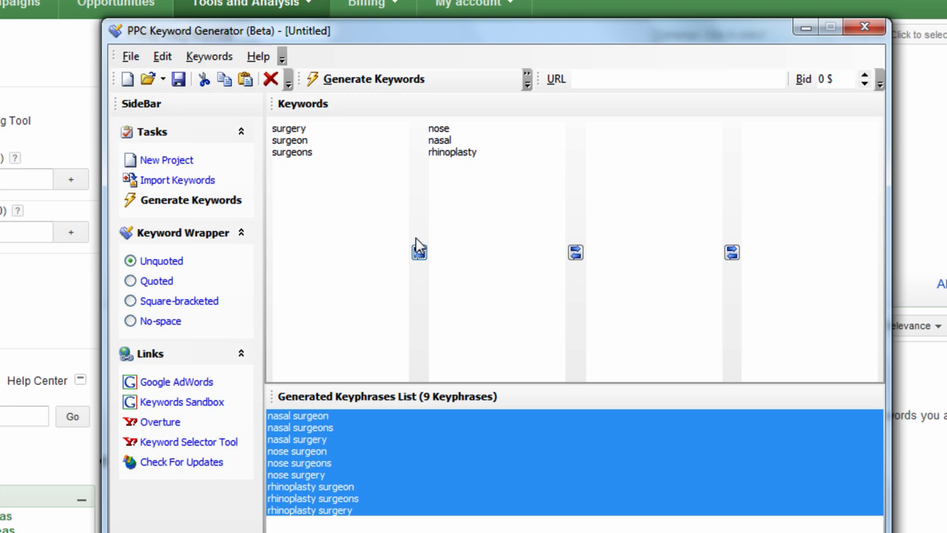
pyautogui.click(383, 79)
pyautogui.click(387, 429)
pyautogui.hotkey('ctrl', 'a')
pyautogui.hotkey('ctrl', 'c')
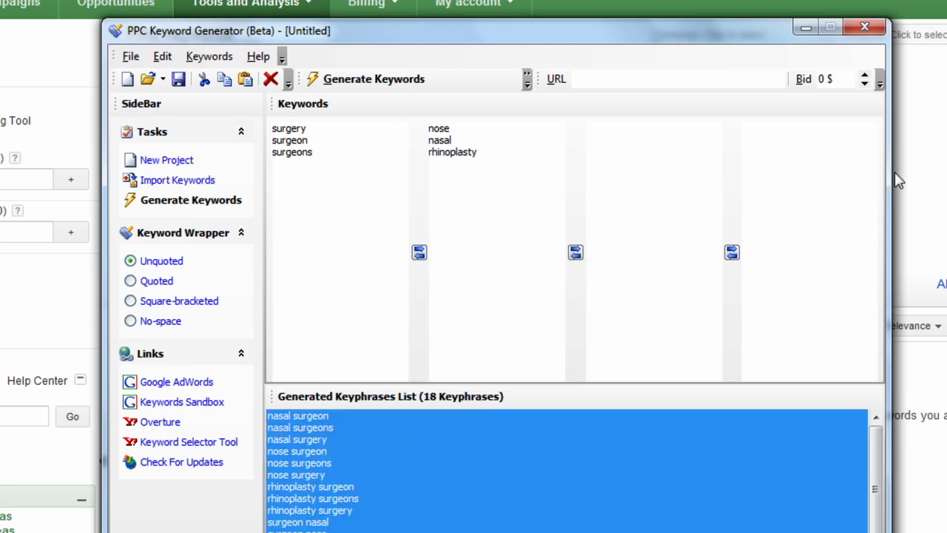
# - Switch to the AdWords Keyword Tool, paste the keyphrases as search words, and restrict results to ideas closely related to the search terms
pyautogui.hotkey('alt', 'Tab')
pyautogui.click(539, 91)
pyautogui.hotkey('ctrl', 'v')
pyautogui.press('BackSpace')
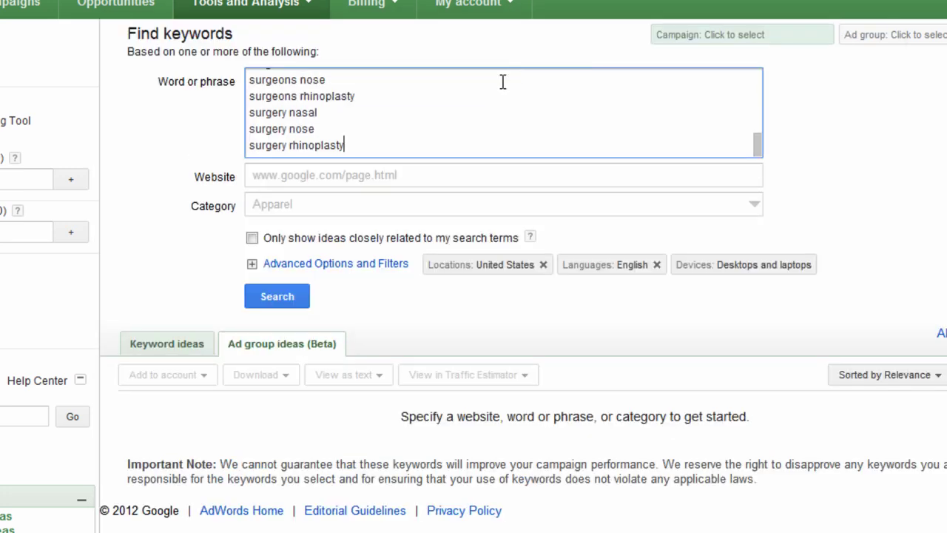
pyautogui.click(253, 240)
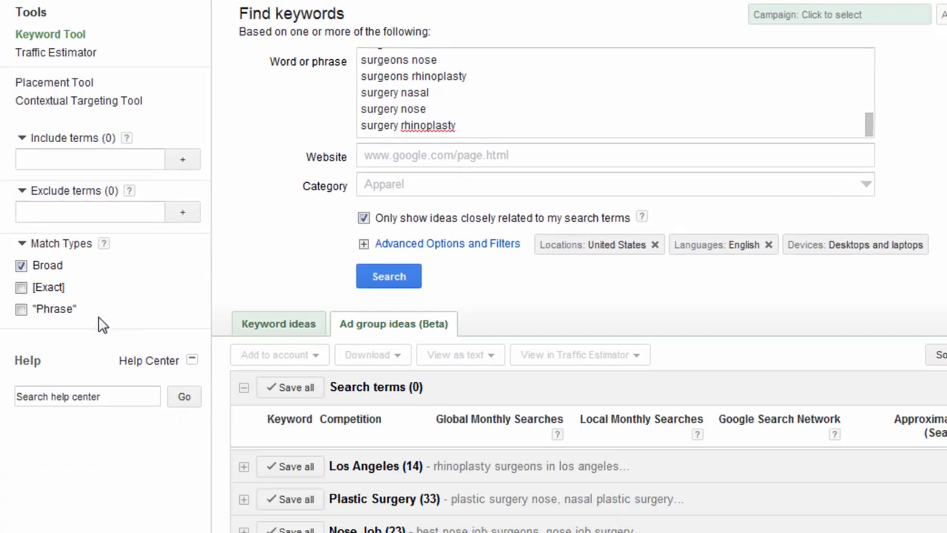
# - Change the match type from Broad to Exact and look over the search terms and keyword ideas
pyautogui.click(22, 287)
pyautogui.click(22, 266)
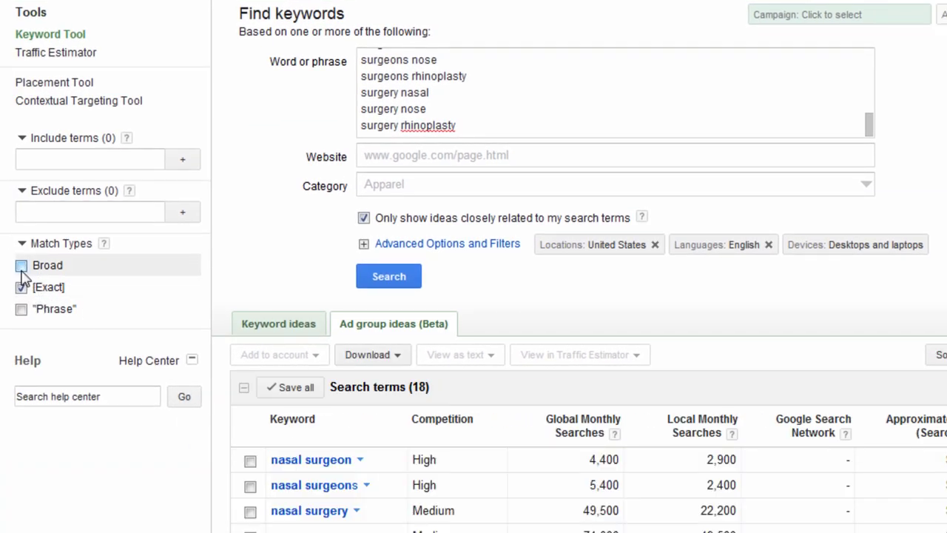
pyautogui.scroll(-10, 290, 326)
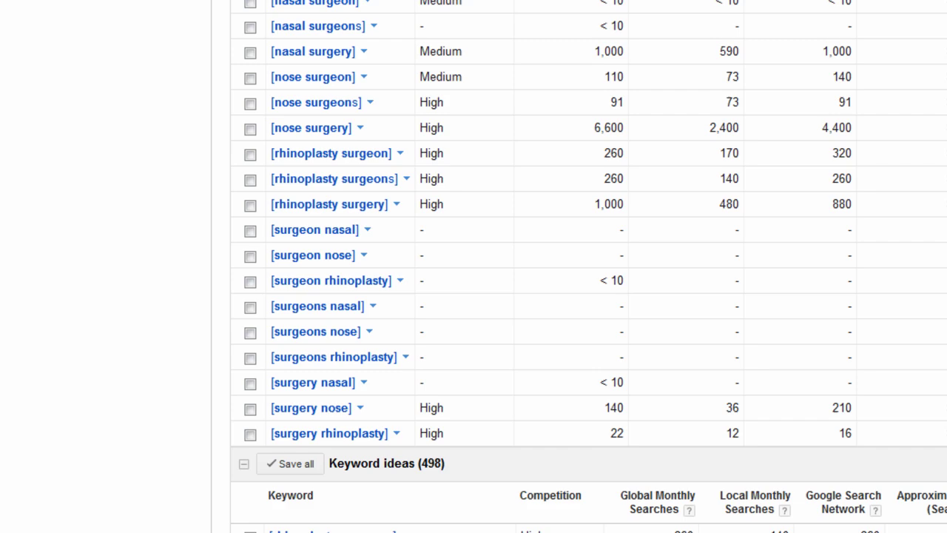
pyautogui.scroll(-3, 611, 361)
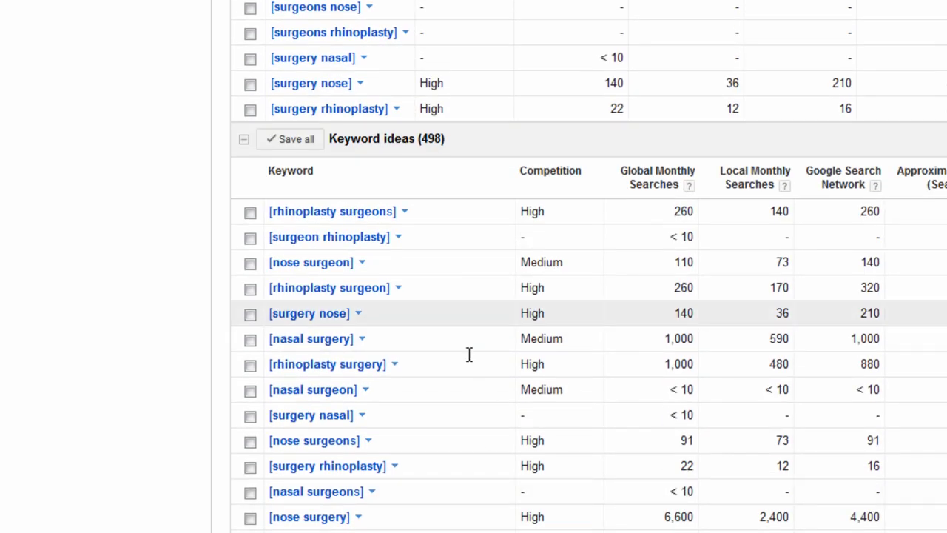
# - Download all keywords in CSV for Excel format
pyautogui.scroll(10, 581, 178)
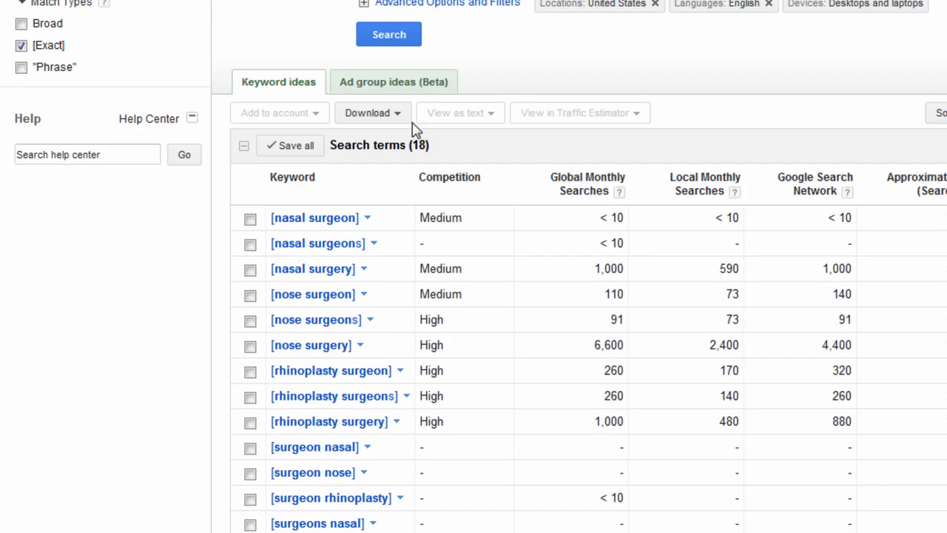
pyautogui.click(394, 123)
pyautogui.click(397, 141)
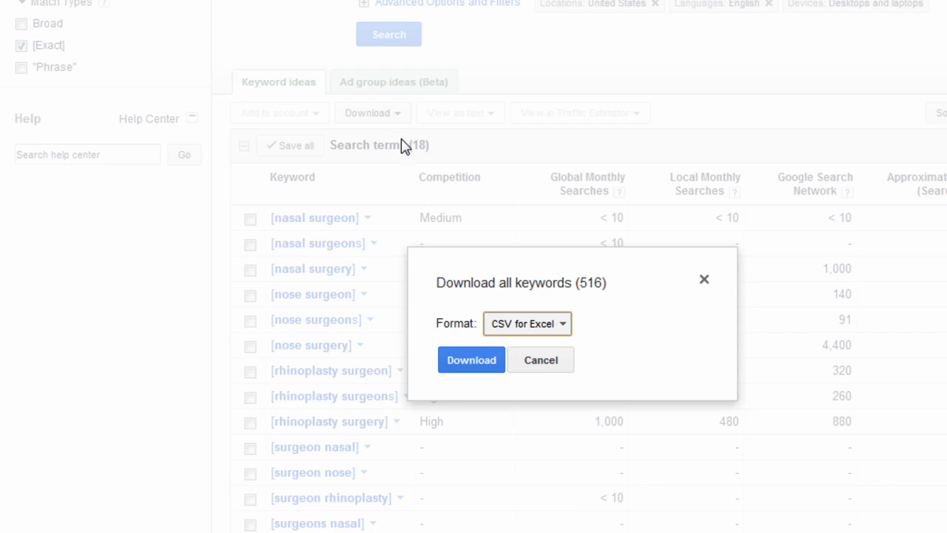
pyautogui.click(491, 359)
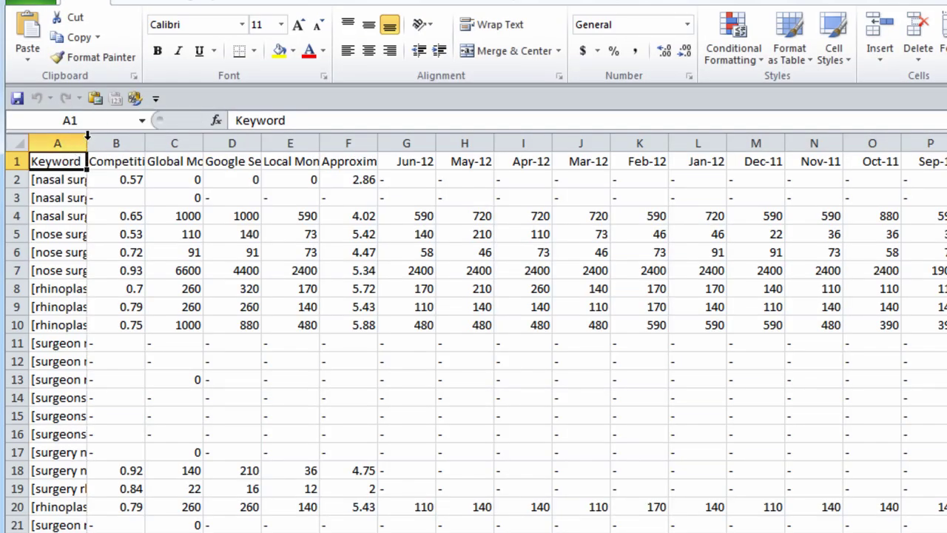
# - In the downloaded keyword sheet in Excel, fit column A to its contents and look through the keywords
pyautogui.doubleClick(84, 142)
pyautogui.scroll(-19, 239, 259)
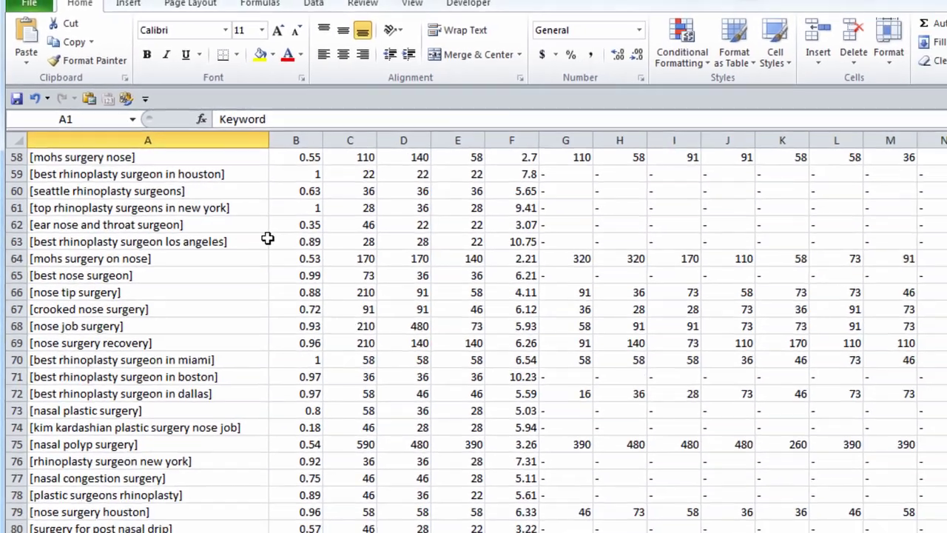
pyautogui.scroll(-6, 268, 238)
pyautogui.moveTo(225, 223); pyautogui.dragTo(205, 478)
pyautogui.click(230, 412)
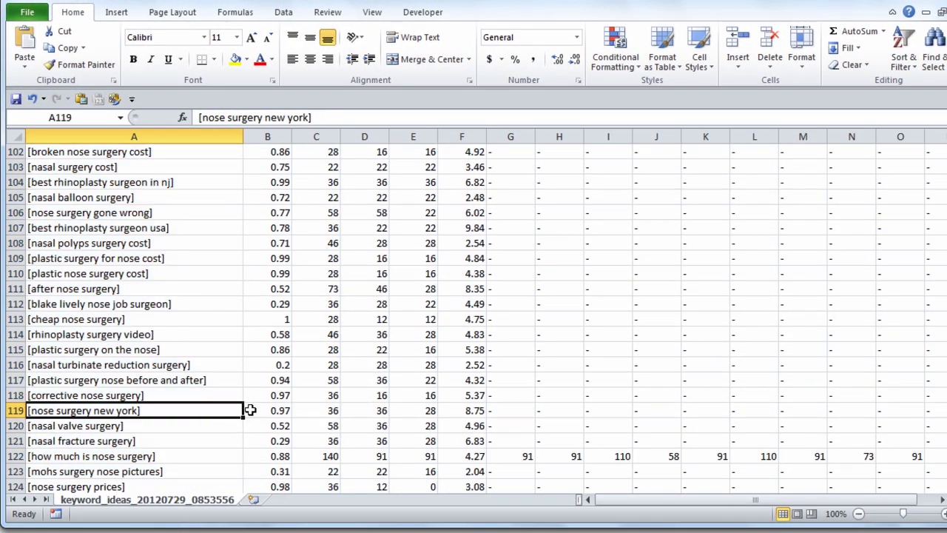
# - Select the whole data range and replace every "-" with nothing
pyautogui.click(413, 167)
pyautogui.hotkey('ctrl', 'a')
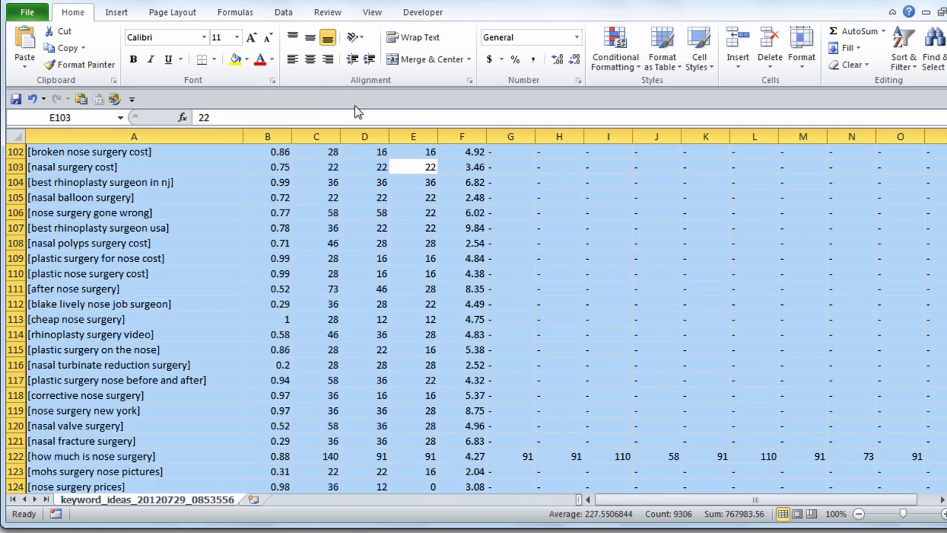
pyautogui.hotkey('ctrl', 'h')
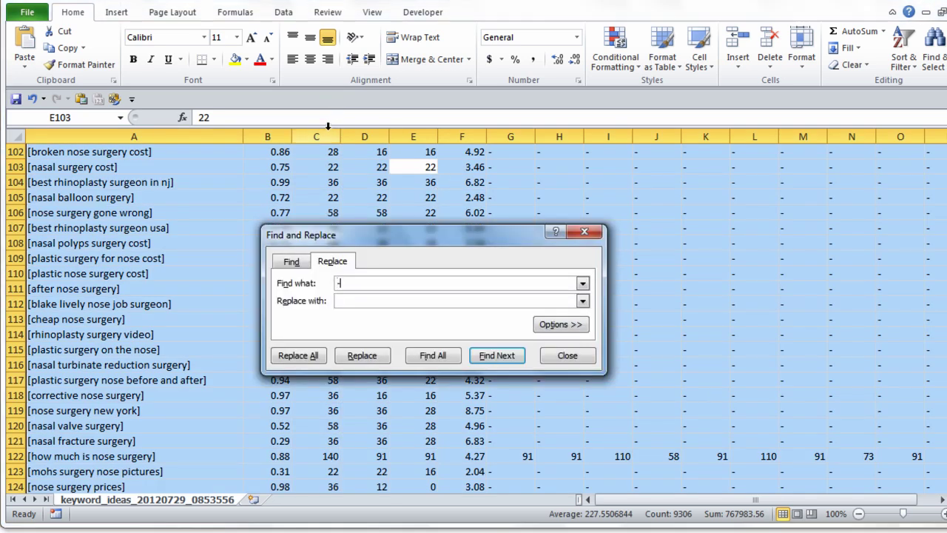
pyautogui.click(324, 355)
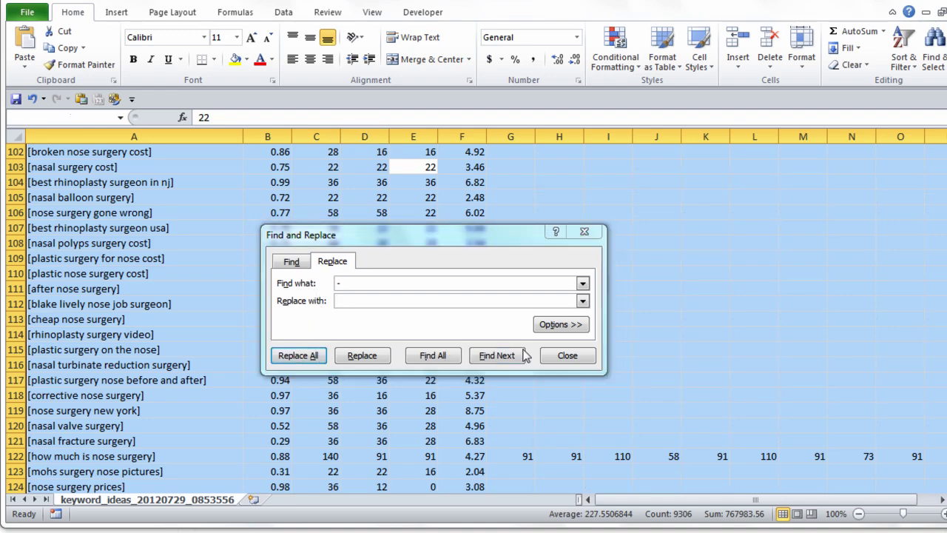
pyautogui.click(487, 301)
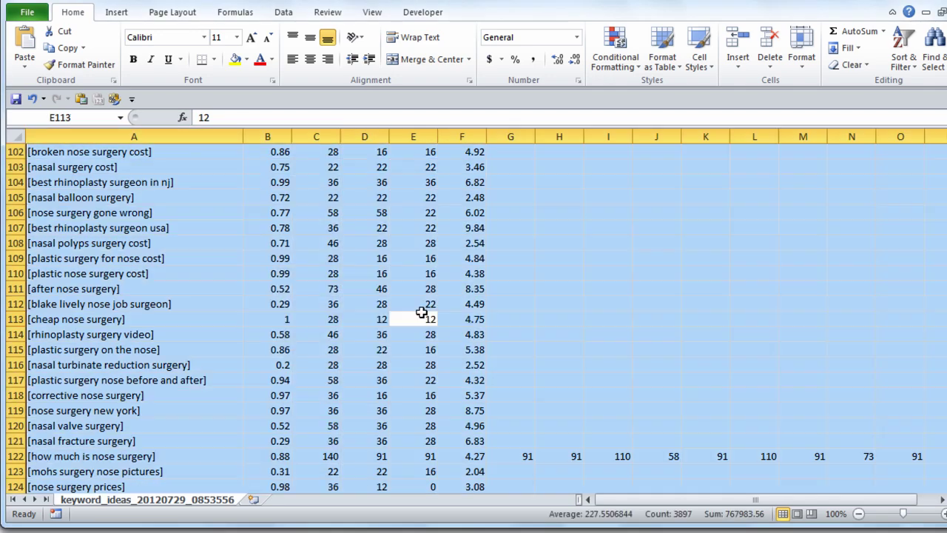
pyautogui.click(567, 355)
pyautogui.keyDown('ctrl'); pyautogui.click(422, 319); pyautogui.keyUp('ctrl')
# - Sort the data by Local Monthly Searches (United States) from largest to smallest
pyautogui.click(283, 12)
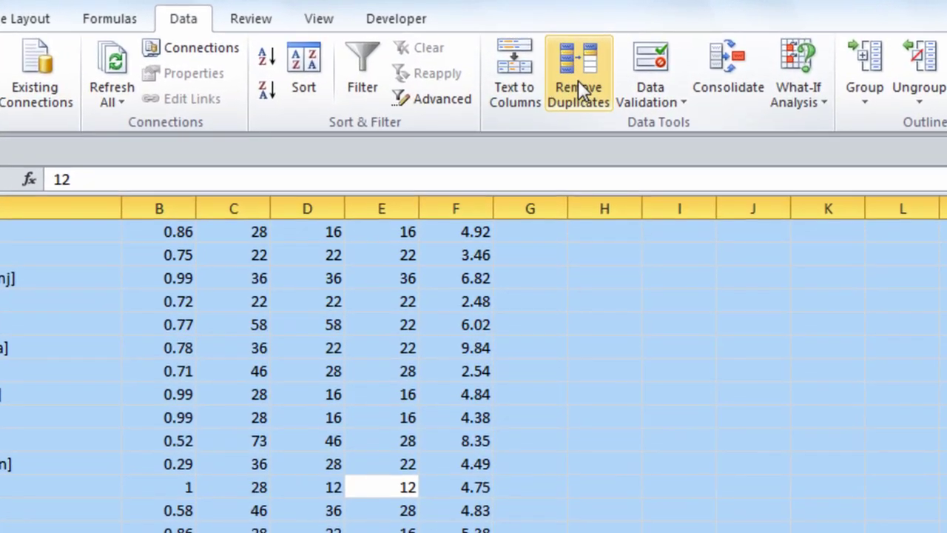
pyautogui.click(314, 78)
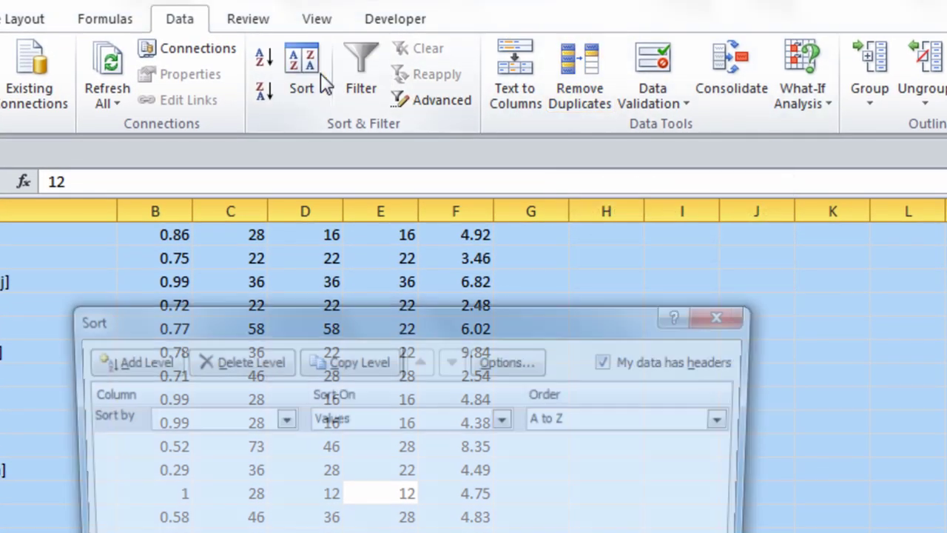
pyautogui.click(285, 419)
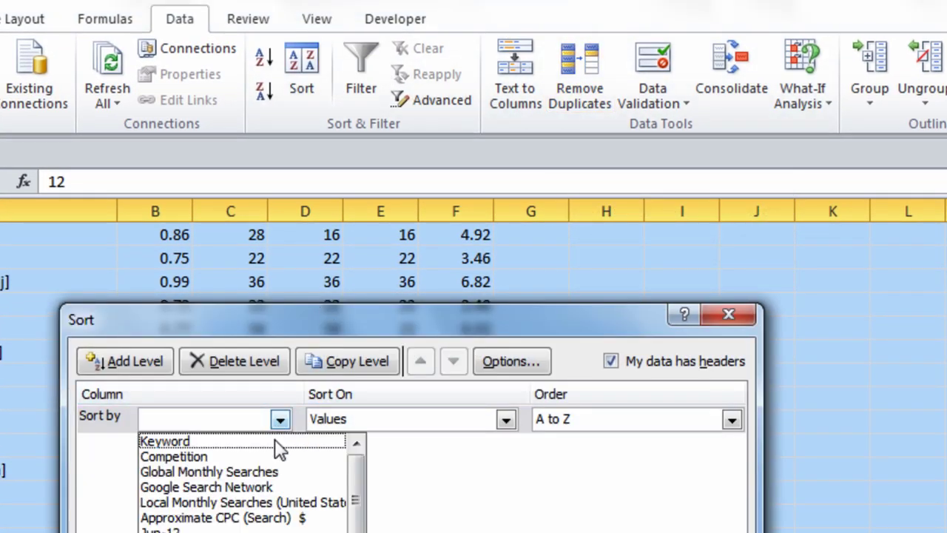
pyautogui.click(273, 498)
pyautogui.click(623, 423)
pyautogui.click(635, 422)
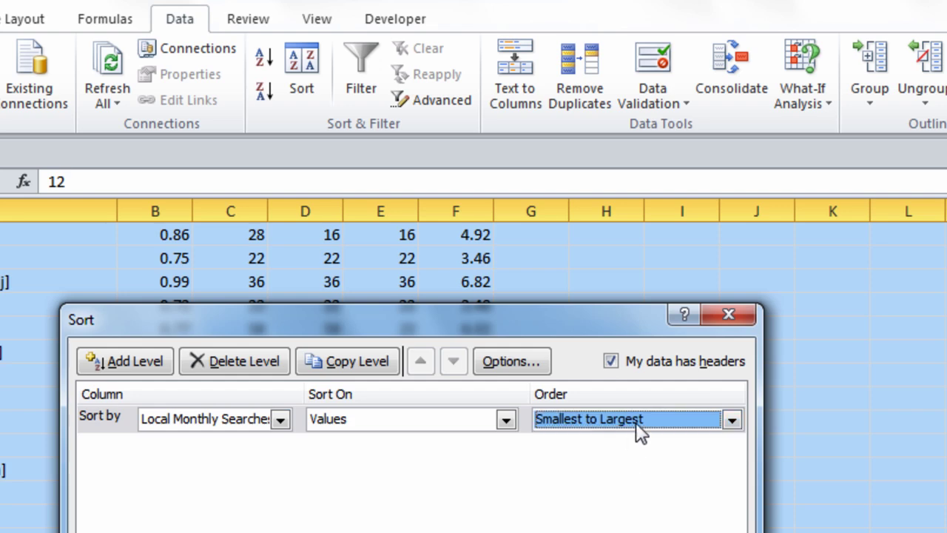
pyautogui.click(636, 421)
pyautogui.click(636, 457)
pyautogui.click(702, 527)
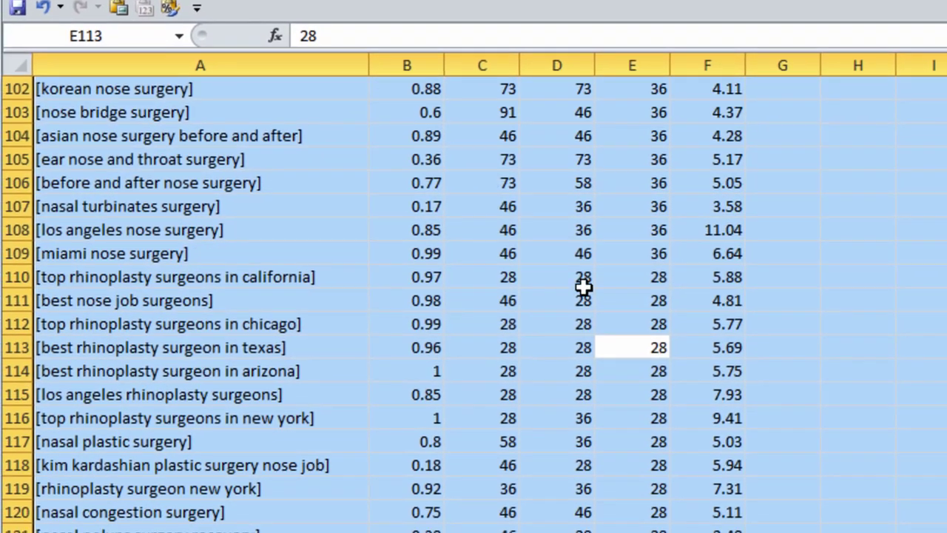
# - Return to the start of the sheet and check the first keywords in column A for repeated entries
pyautogui.moveTo(303, 326); pyautogui.dragTo(311, 337)
pyautogui.hotkey('ctrl', 'Home')
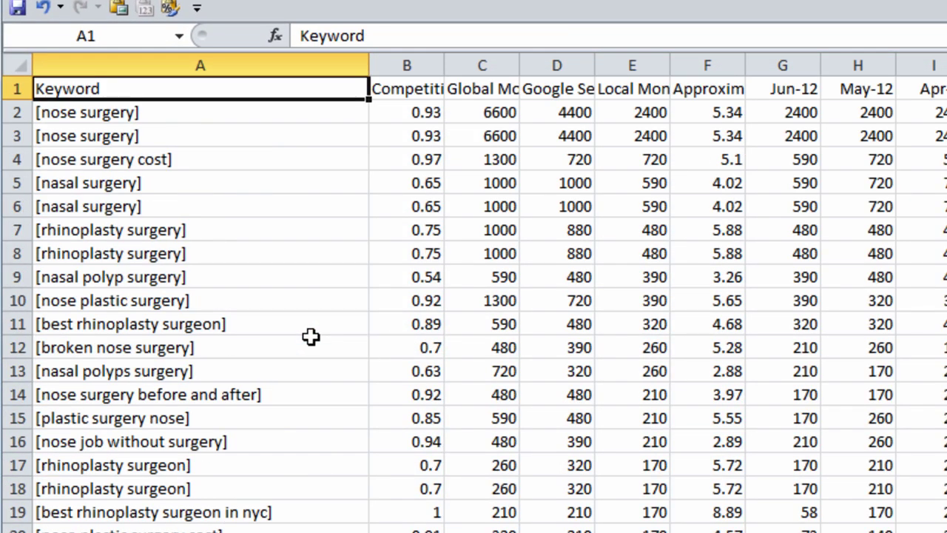
pyautogui.click(188, 111)
pyautogui.click(188, 141)
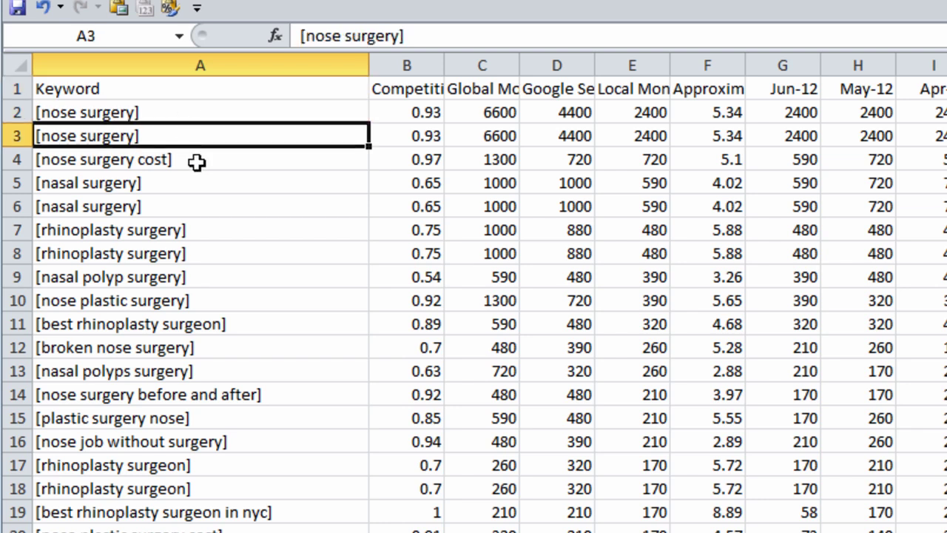
pyautogui.click(171, 166)
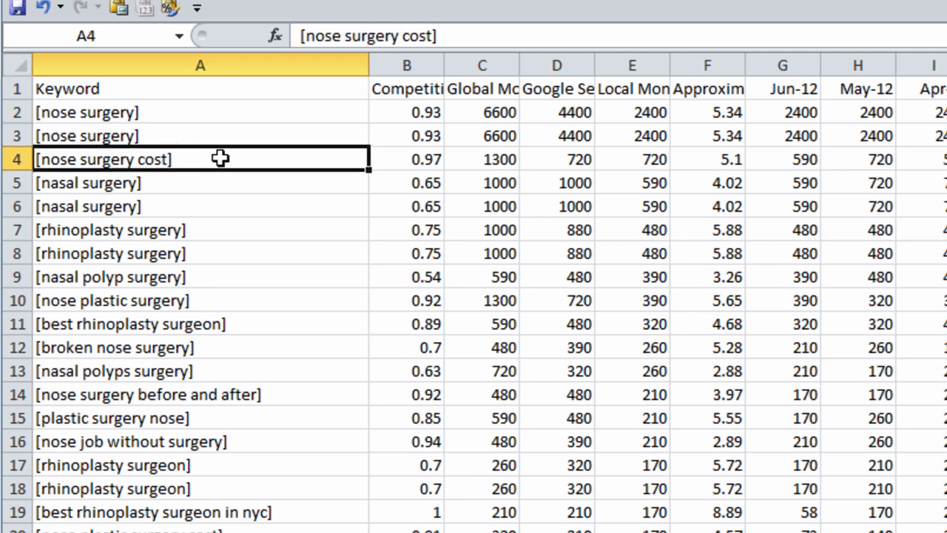
# - Look over the highest-volume keywords in column A, down to about row 13
pyautogui.click(173, 198)
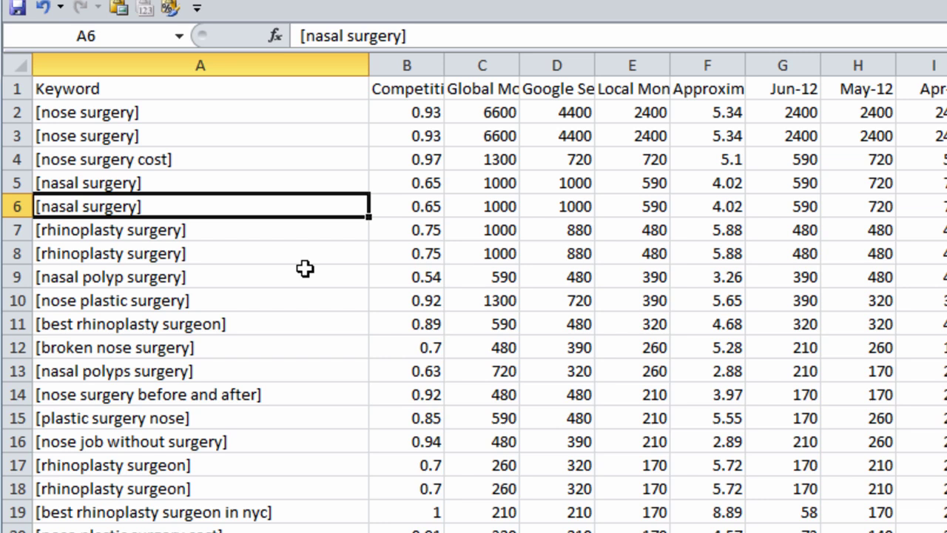
pyautogui.click(273, 248)
pyautogui.click(287, 283)
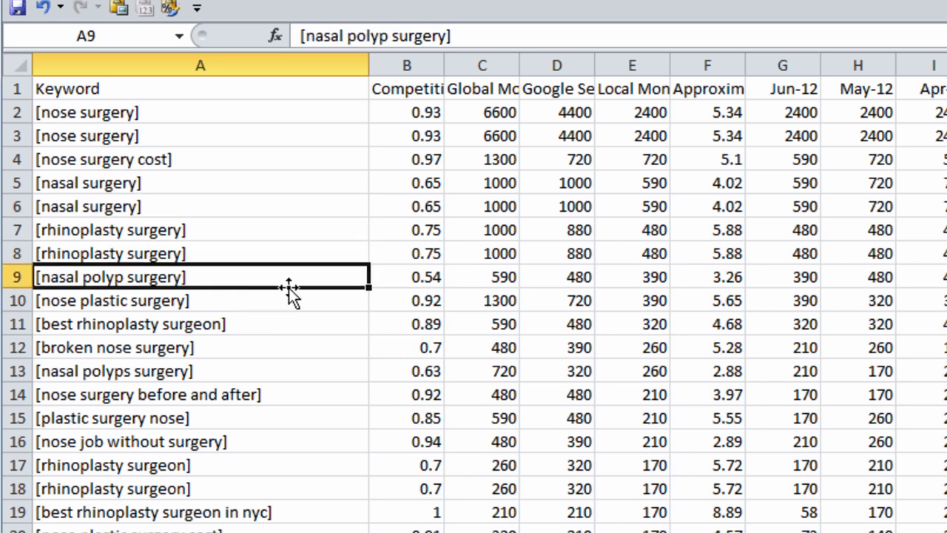
pyautogui.click(280, 222)
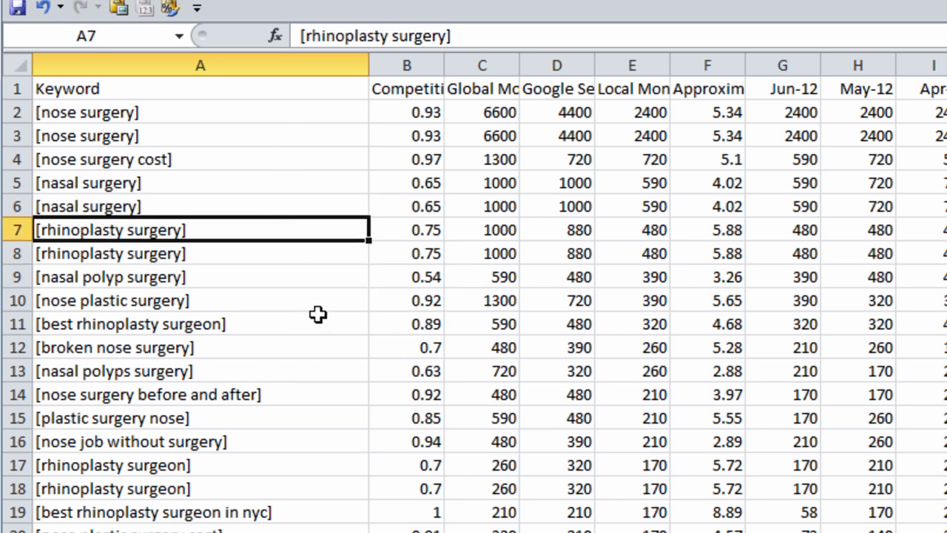
pyautogui.moveTo(248, 130); pyautogui.dragTo(242, 337)
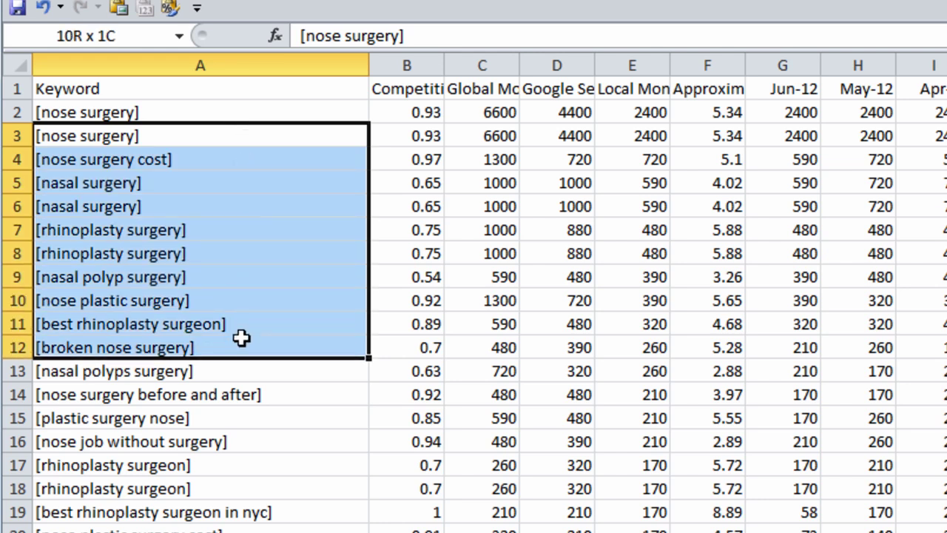
pyautogui.click(243, 374)
pyautogui.click(266, 283)
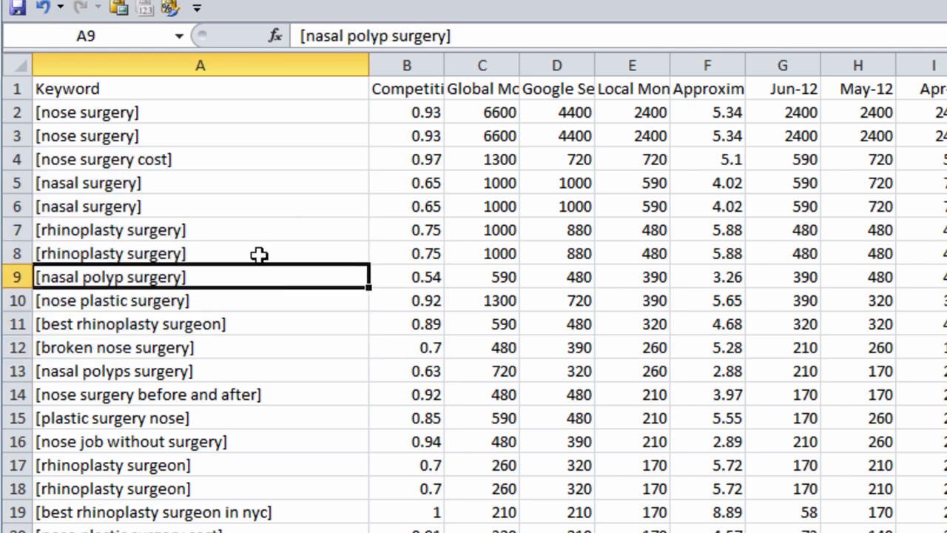
# - Copy the top keywords from column A, starting at A2, and replace the Keyword Tool's word or phrase entries in the browser with them
pyautogui.moveTo(226, 111); pyautogui.dragTo(233, 532)
pyautogui.hotkey('ctrl', 'c')
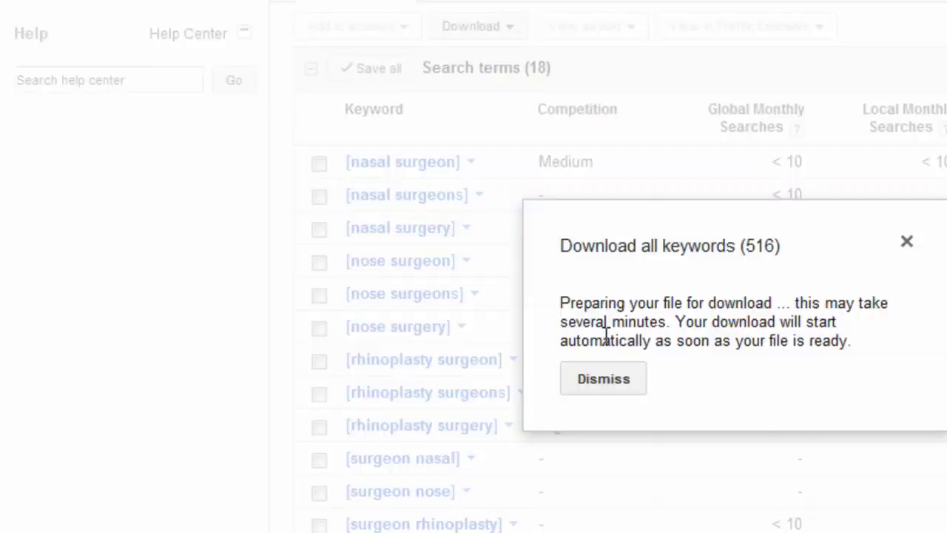
pyautogui.click(603, 378)
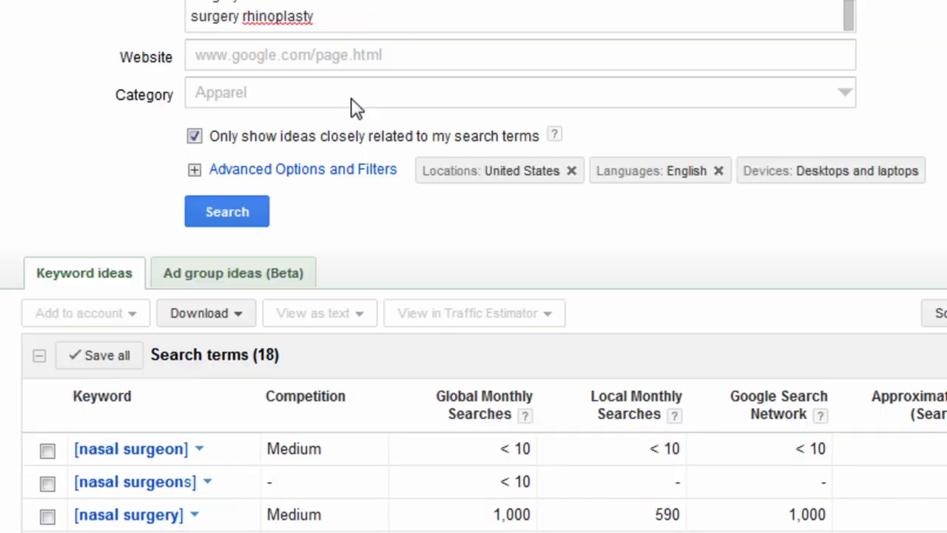
pyautogui.hotkey('ctrl', 'a')
pyautogui.hotkey('ctrl', 'v')
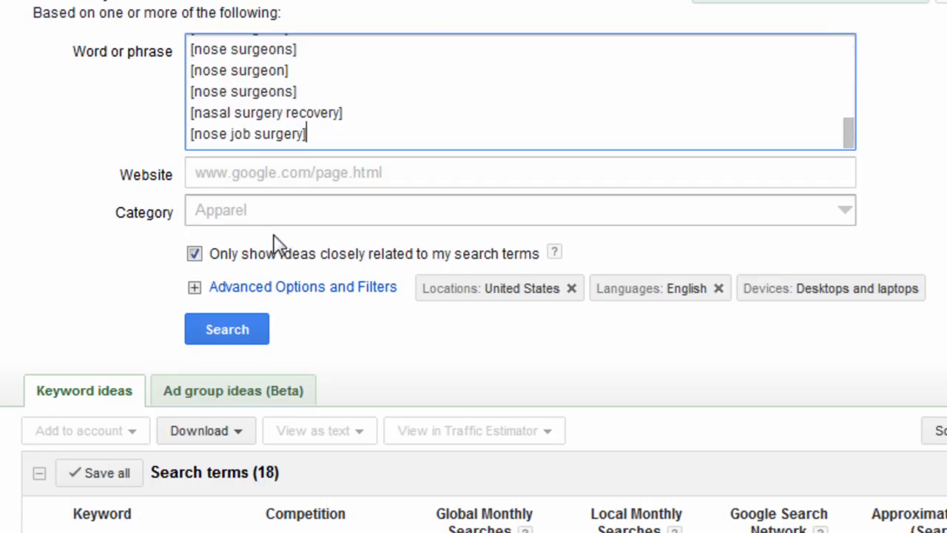
# - Search for ideas from the pasted keywords with the closely related restriction turned off, and look through the keyword ideas
pyautogui.click(227, 330)
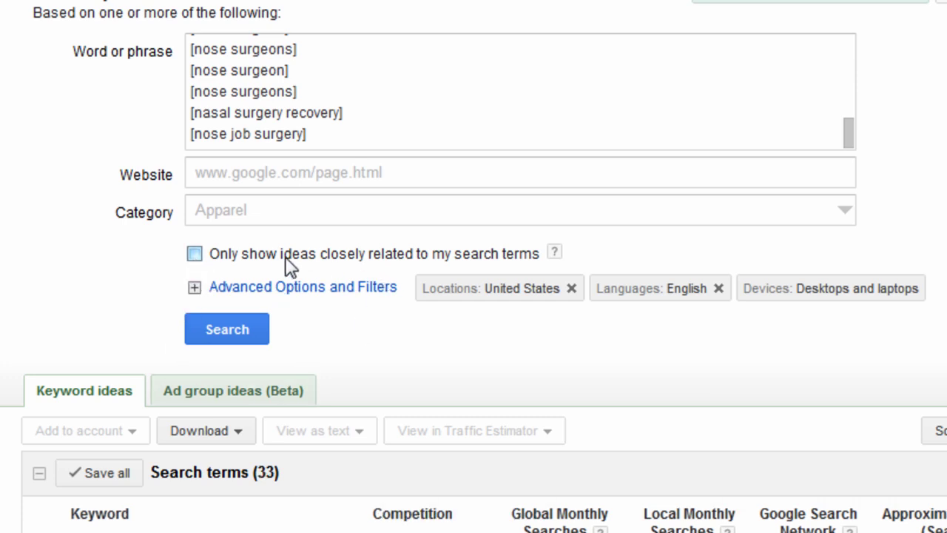
pyautogui.click(226, 328)
pyautogui.hotkey('alt', 'Tab')
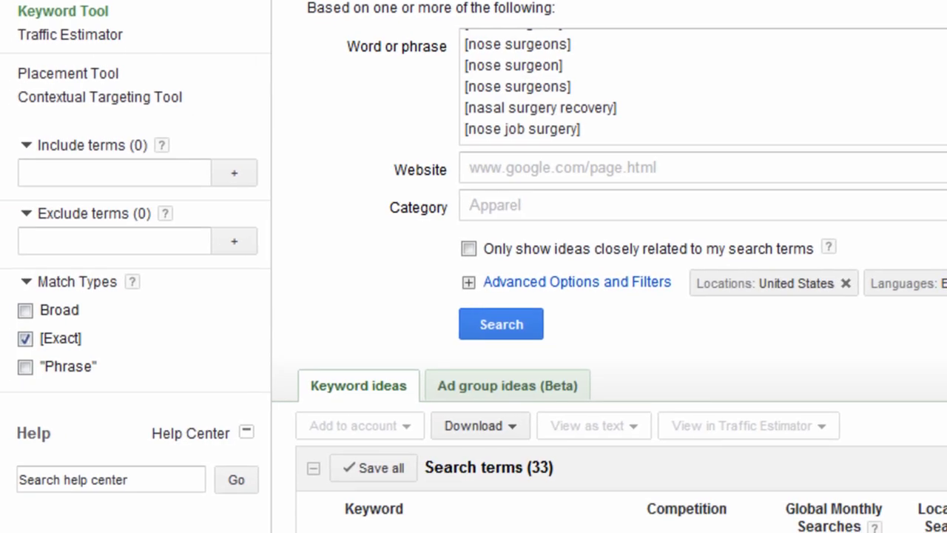
pyautogui.scroll(-15, 473, 296)
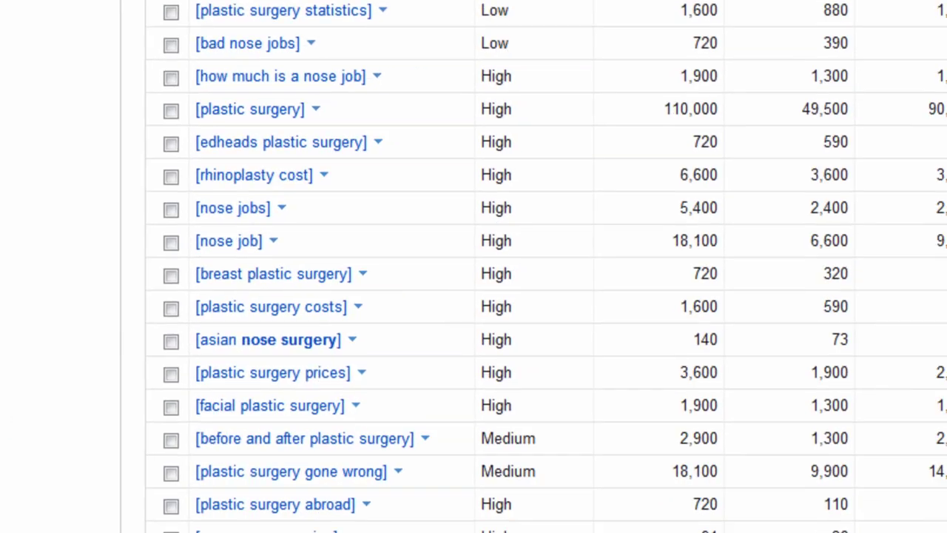
pyautogui.scroll(3, 474, 267)
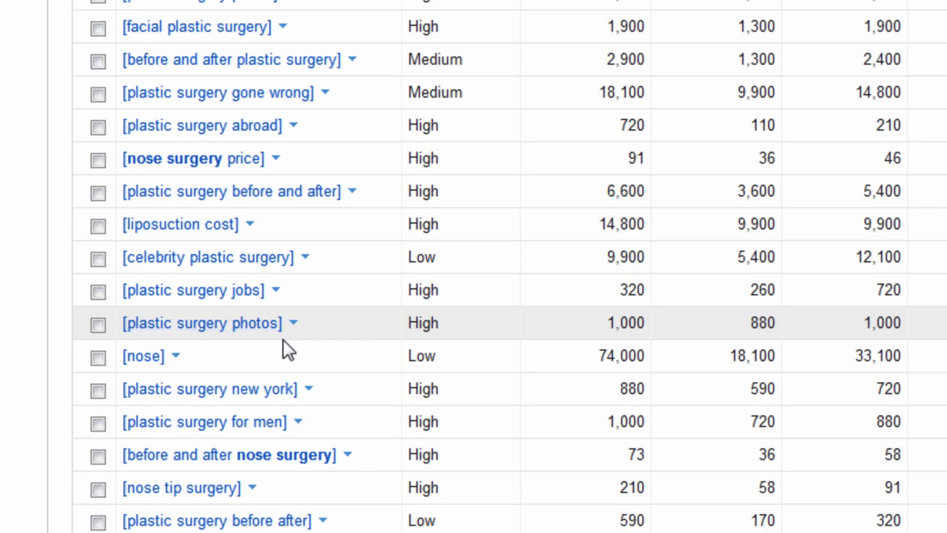
pyautogui.scroll(1, 518, 355)
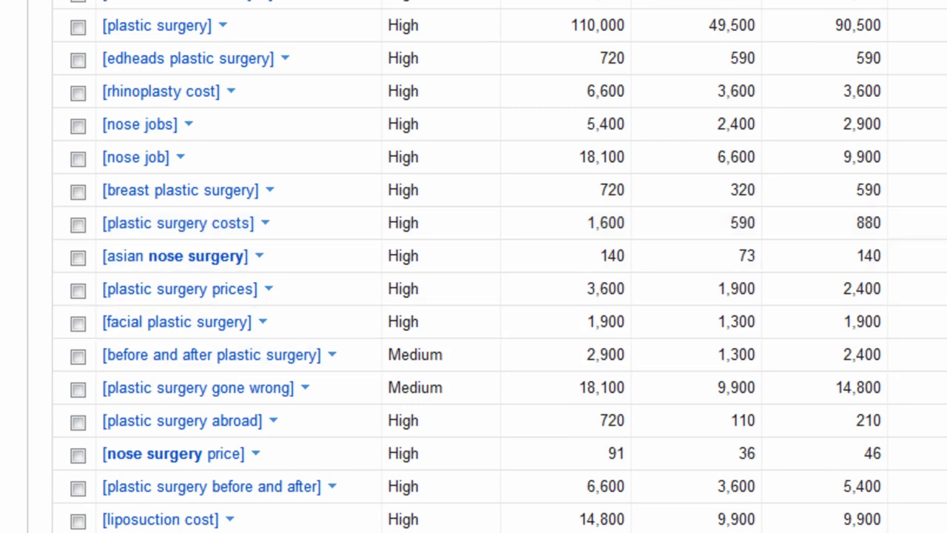
pyautogui.scroll(15, 474, 266)
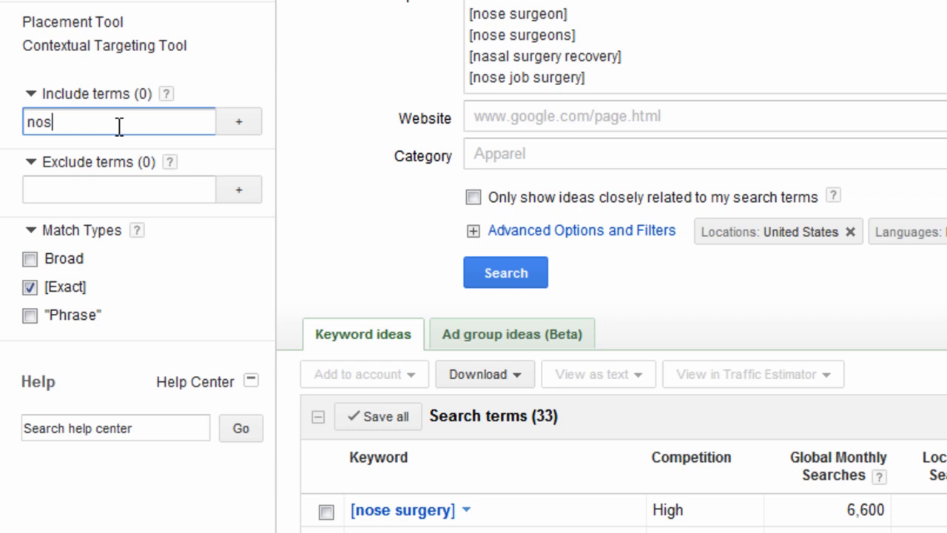
# - Filter the keyword ideas with the include terms "nose", "noses", "nasal" and "rhinoplasty"
pyautogui.press('Return')
pyautogui.write('nos')
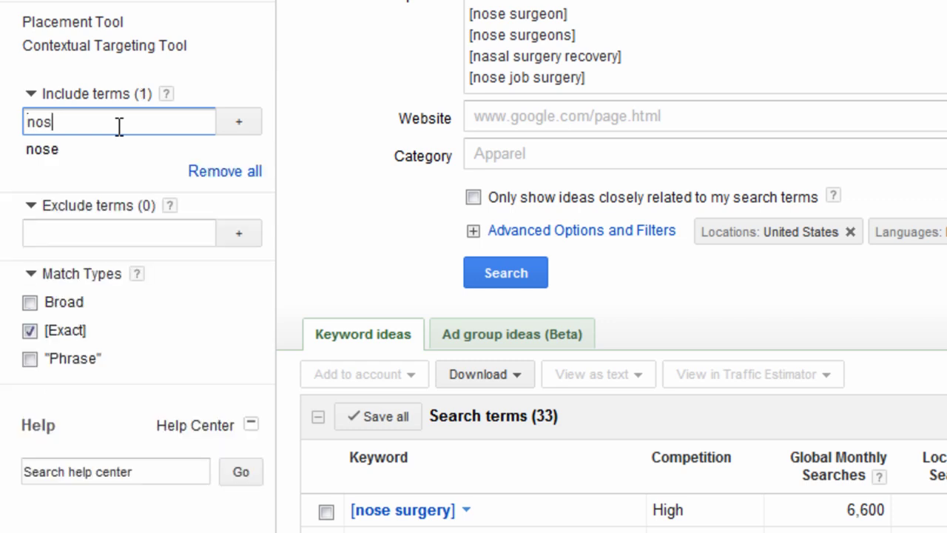
pyautogui.write('es')
pyautogui.press('Return')
pyautogui.write('na')
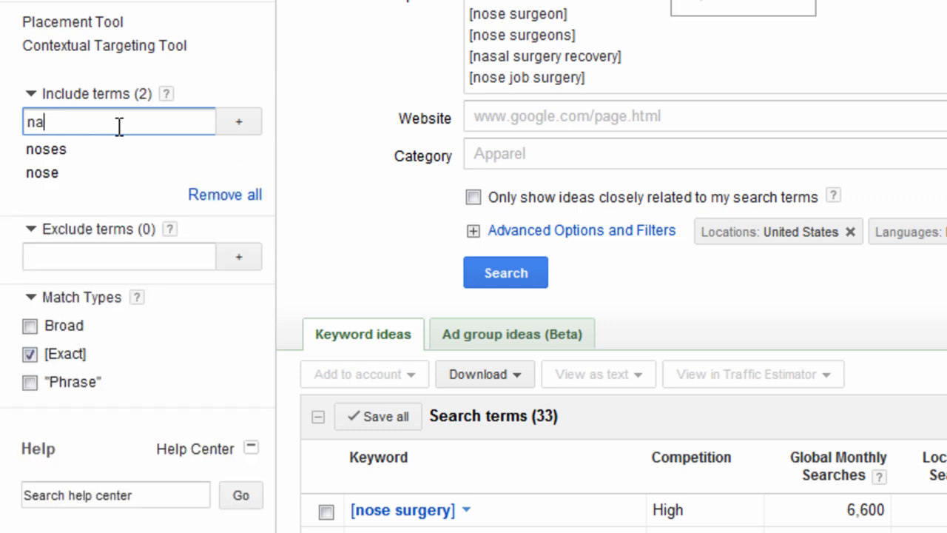
pyautogui.write('sal')
pyautogui.press('Return')
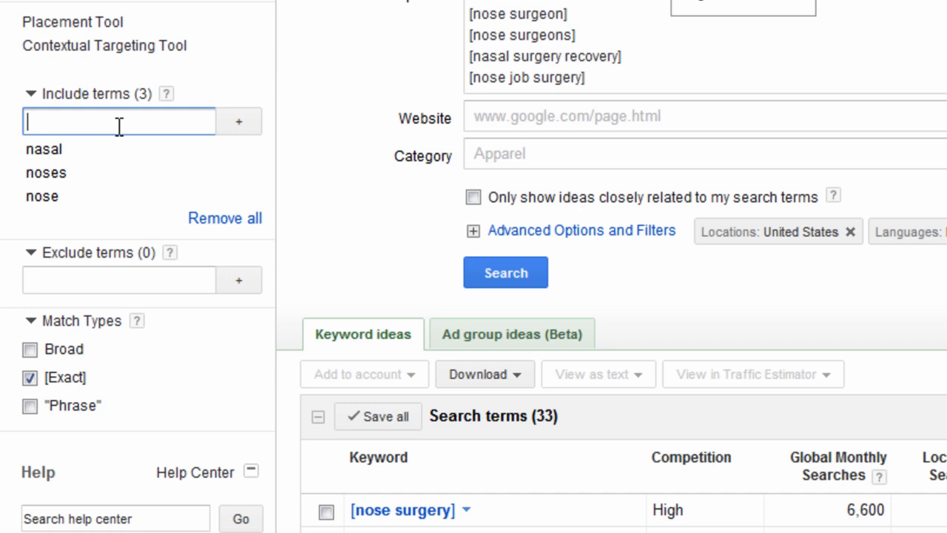
pyautogui.write('rhinopla')
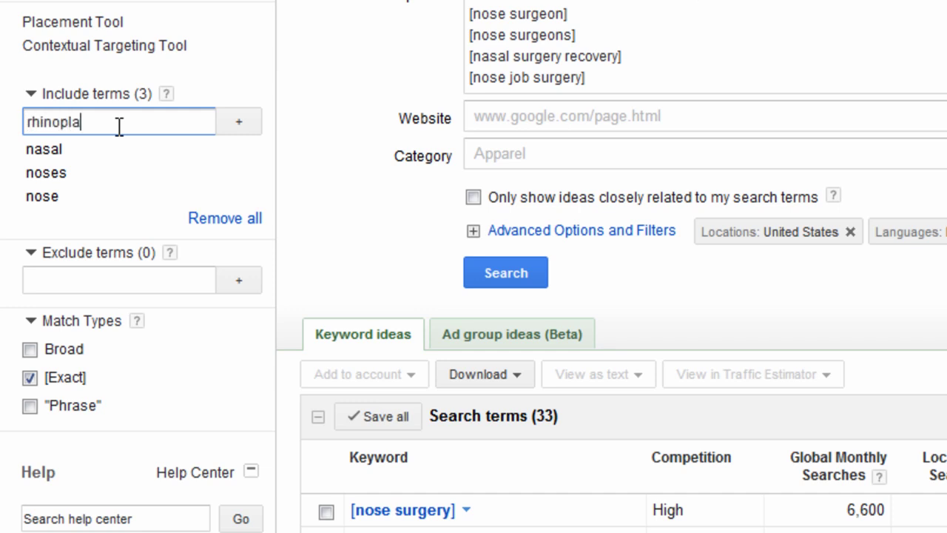
pyautogui.write('sty')
pyautogui.press('Return')
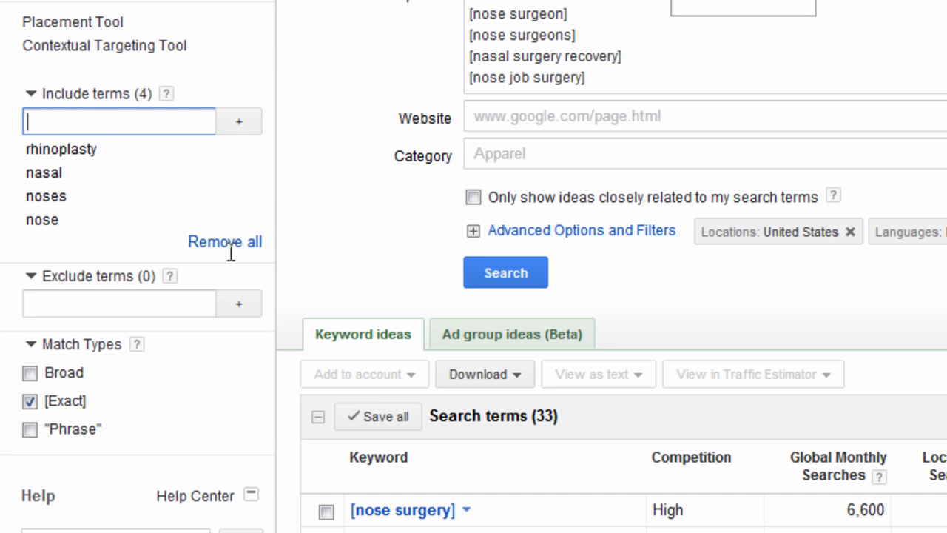
# - Look through the filtered ideas and download all keywords in the CSV for Excel format
pyautogui.scroll(-15, 622, 296)
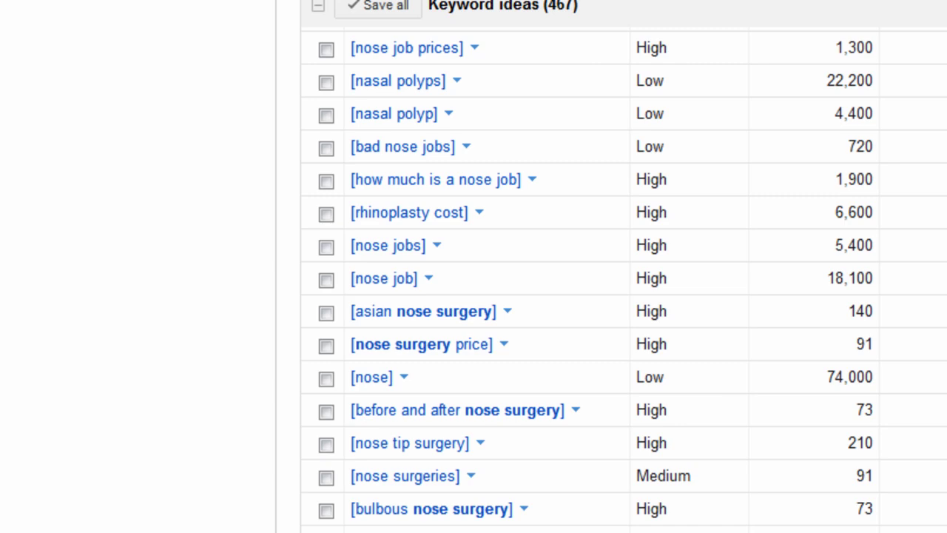
pyautogui.scroll(-10, 621, 281)
pyautogui.scroll(15, 621, 281)
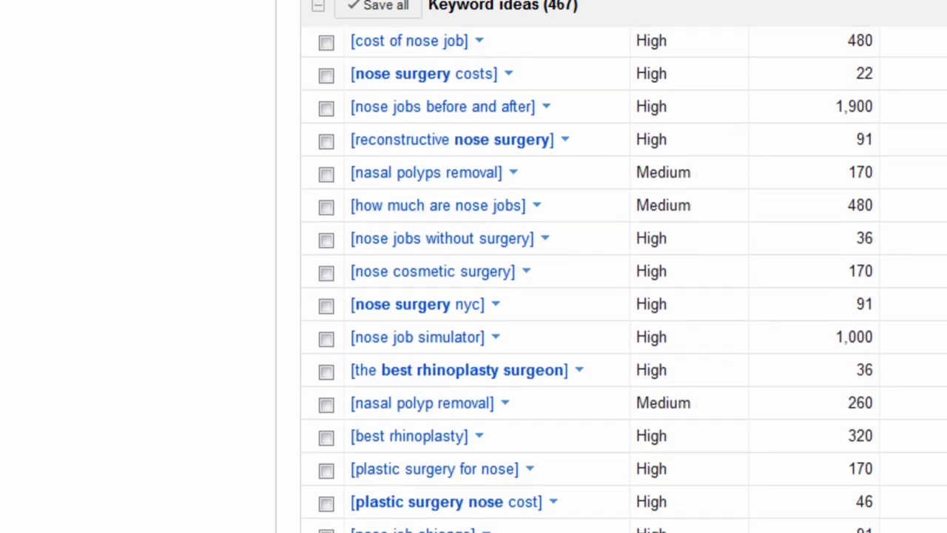
pyautogui.scroll(2, 733, 290)
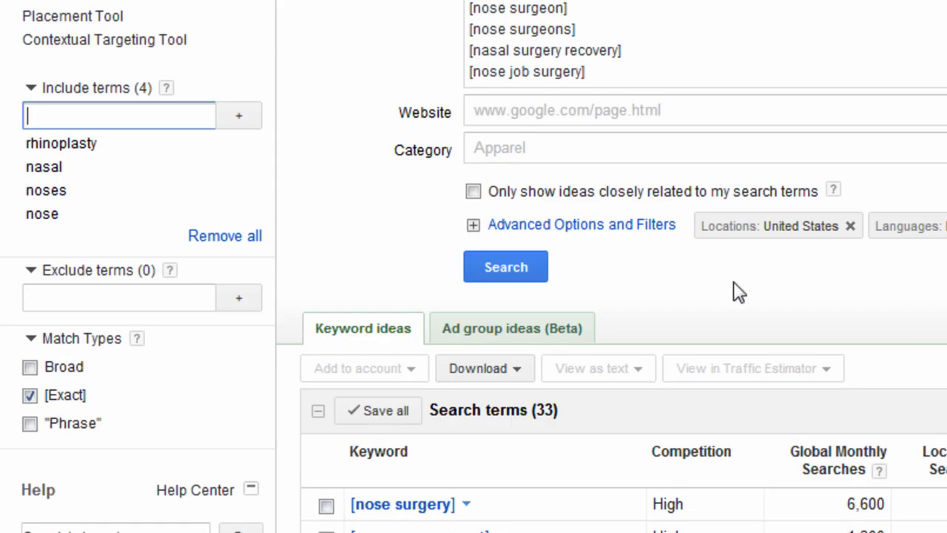
pyautogui.click(520, 376)
pyautogui.click(522, 400)
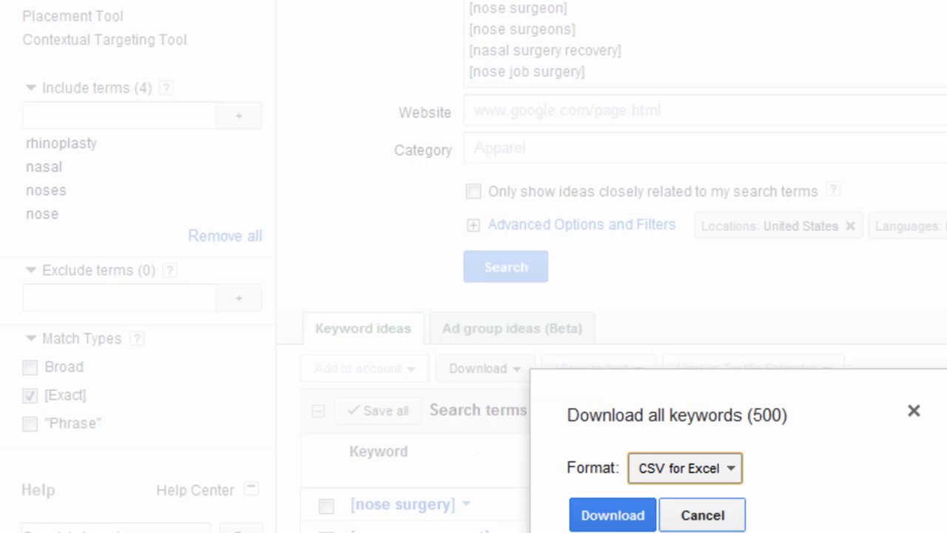
pyautogui.click(613, 515)
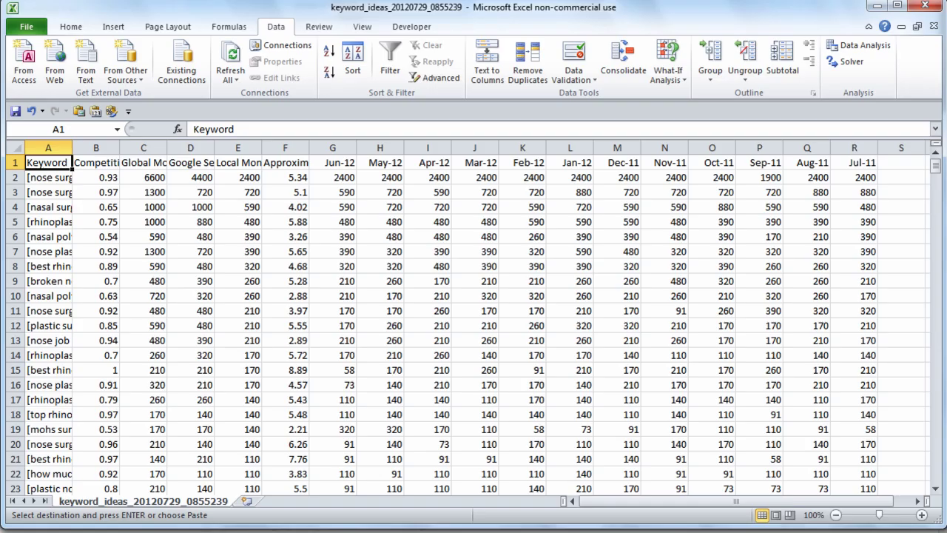
# - Copy all data from the new keyword_ideas_20120729_0855239 workbook and paste it below the last row of keyword_ideas_20120729_0853556, at A518
pyautogui.click(303, 385)
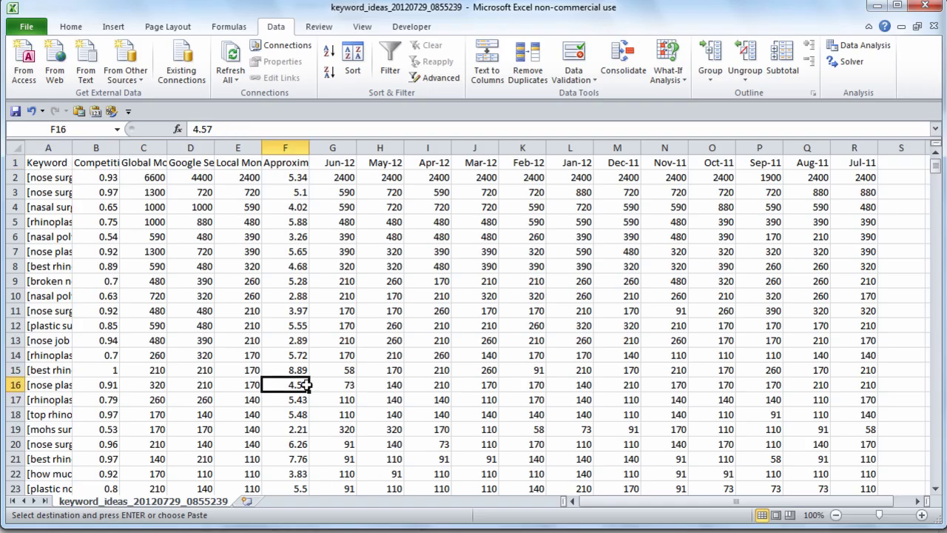
pyautogui.hotkey('ctrl', 'a')
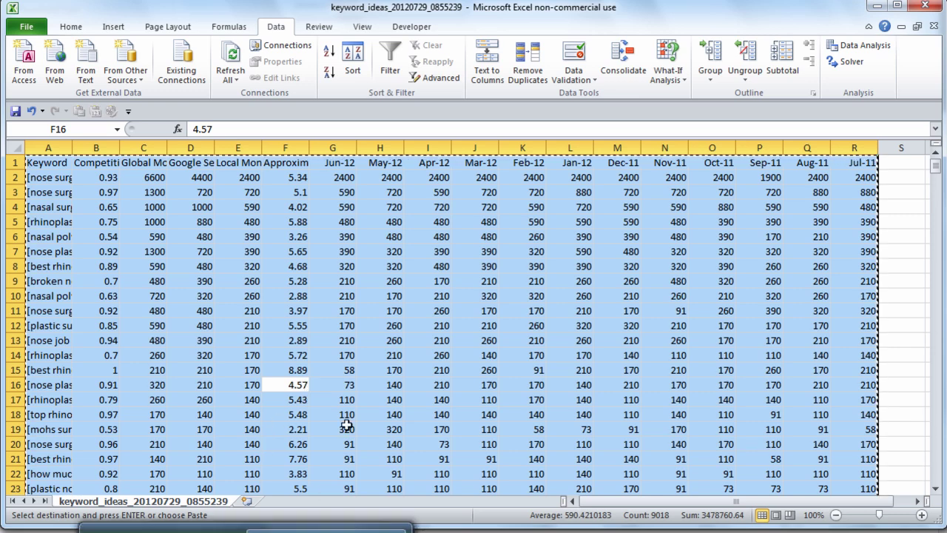
pyautogui.hotkey('ctrl', 'Tab')
pyautogui.click(77, 424)
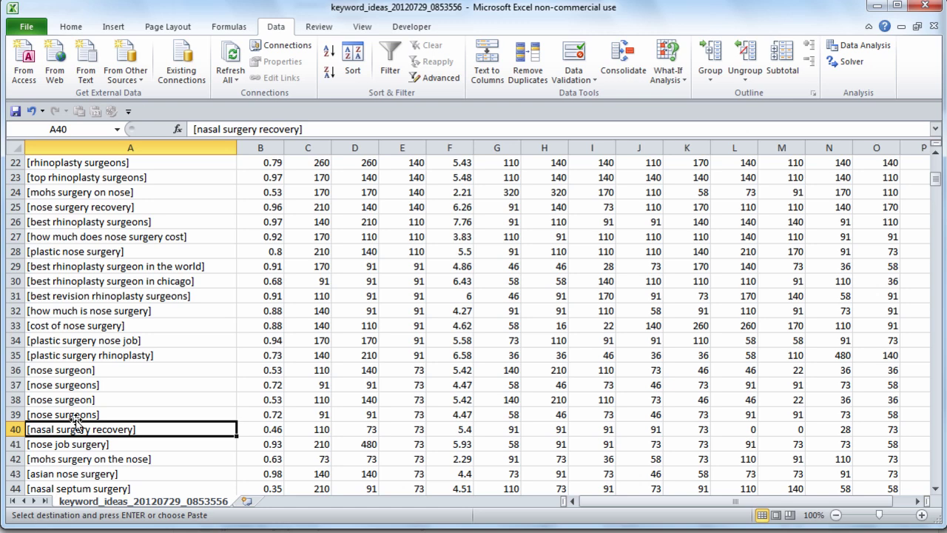
pyautogui.hotkey('ctrl', 'Down')
pyautogui.press('Down')
pyautogui.press('Return')
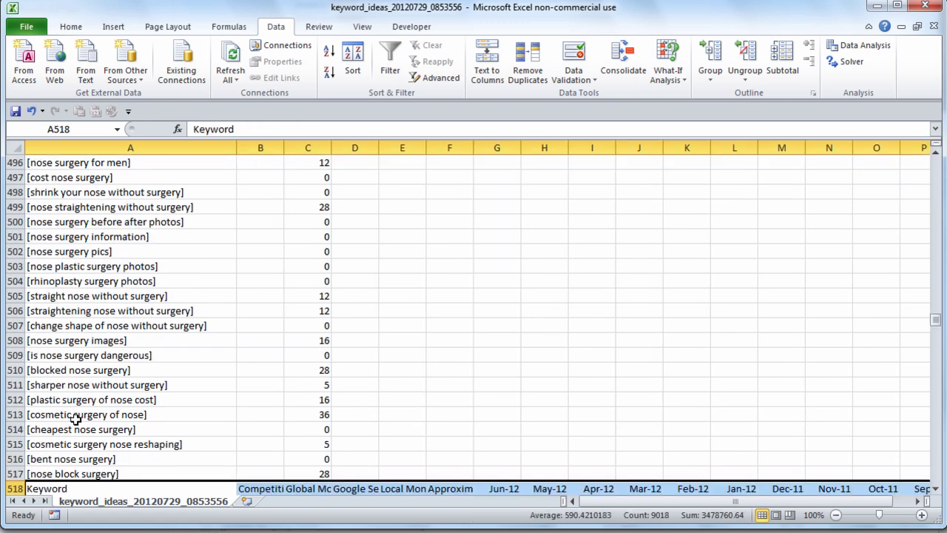
# - Delete the repeated header row 518 that came in with the pasted data
pyautogui.scroll(-3, 77, 419)
pyautogui.click(16, 355)
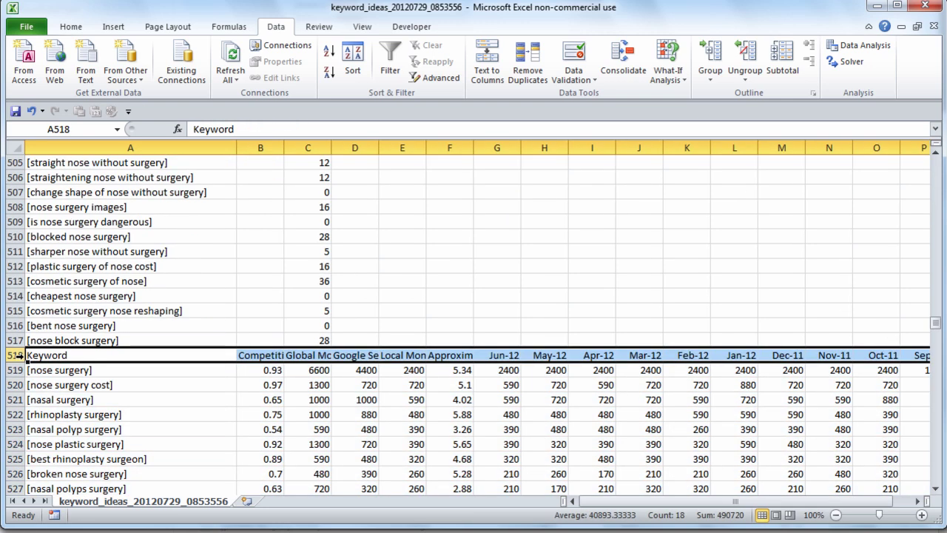
pyautogui.hotkey('ctrl', '-')
pyautogui.click(101, 296)
# - Remove duplicates from the combined list, expanding the selection from column A and comparing only the Keyword column
pyautogui.click(208, 147)
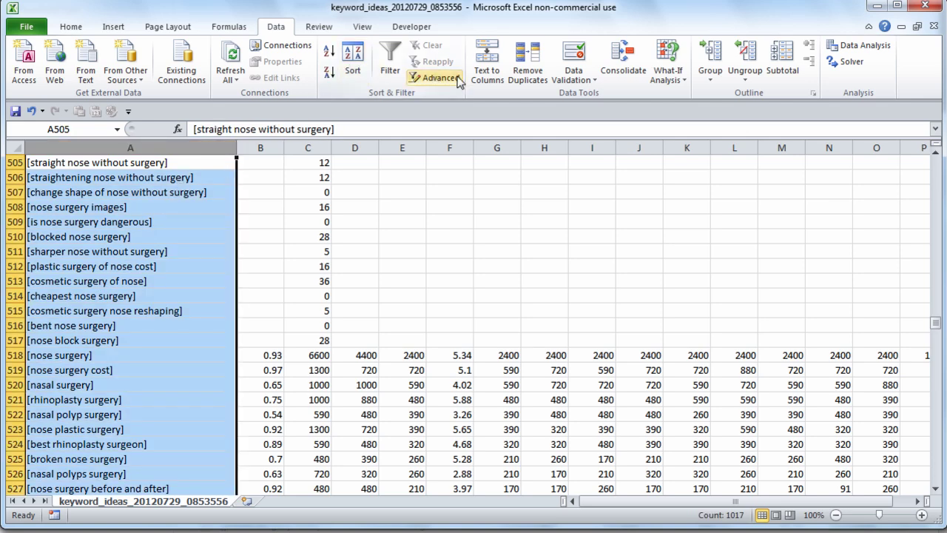
pyautogui.click(527, 63)
pyautogui.click(422, 323)
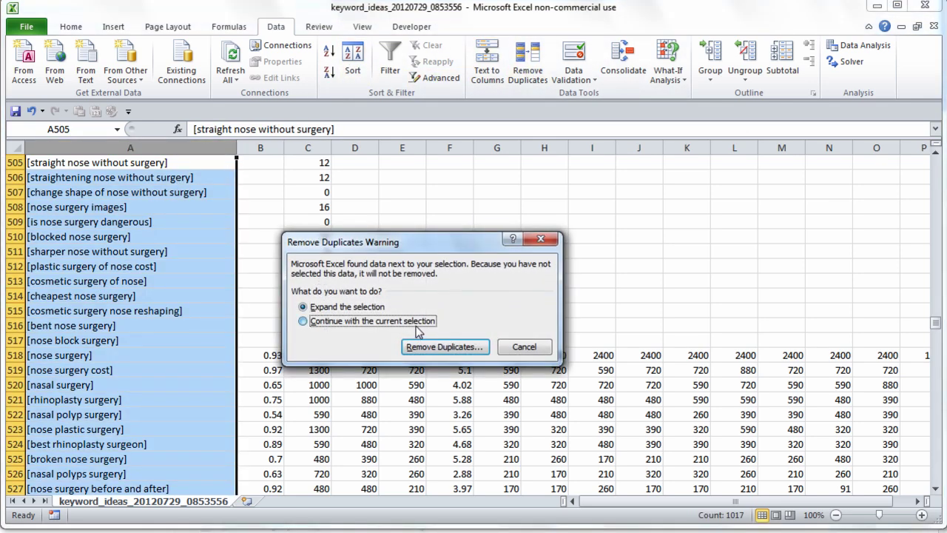
pyautogui.click(347, 306)
pyautogui.click(460, 346)
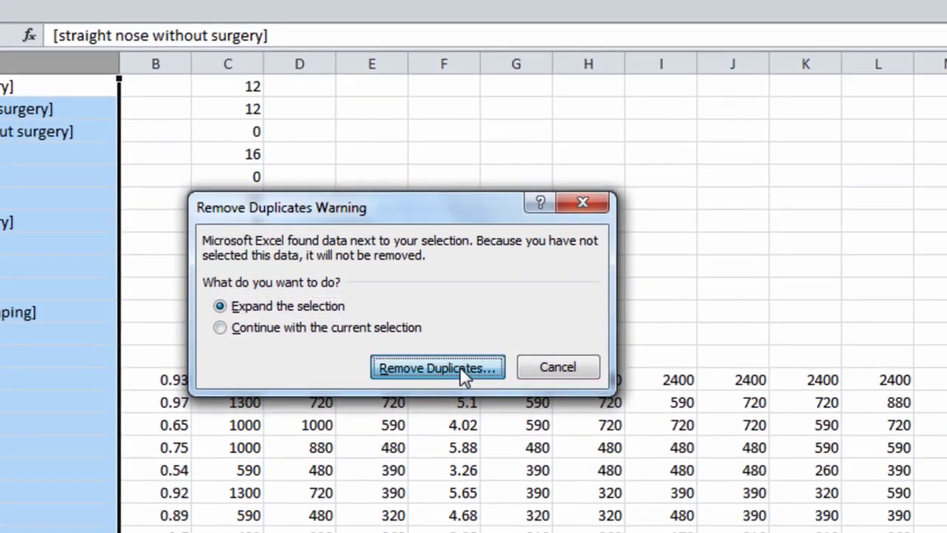
pyautogui.click(460, 366)
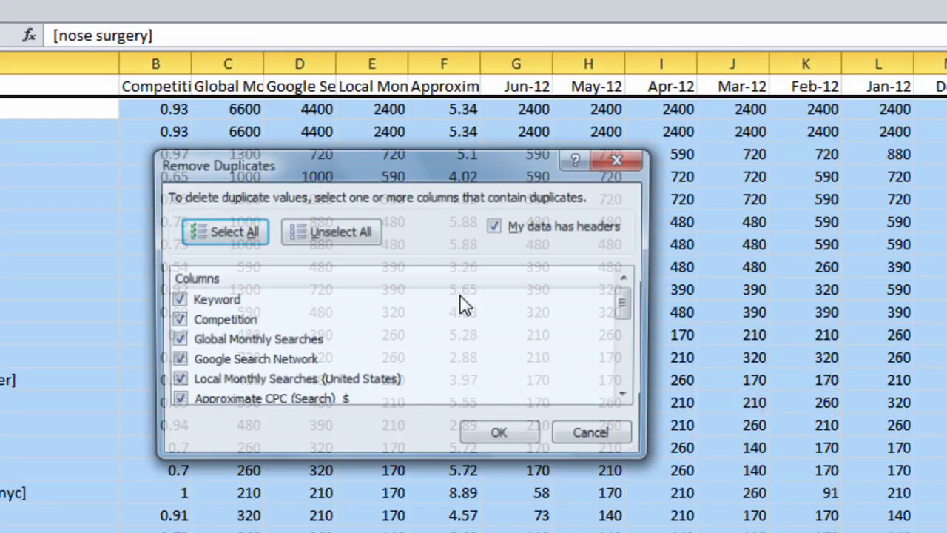
pyautogui.click(339, 233)
pyautogui.click(231, 302)
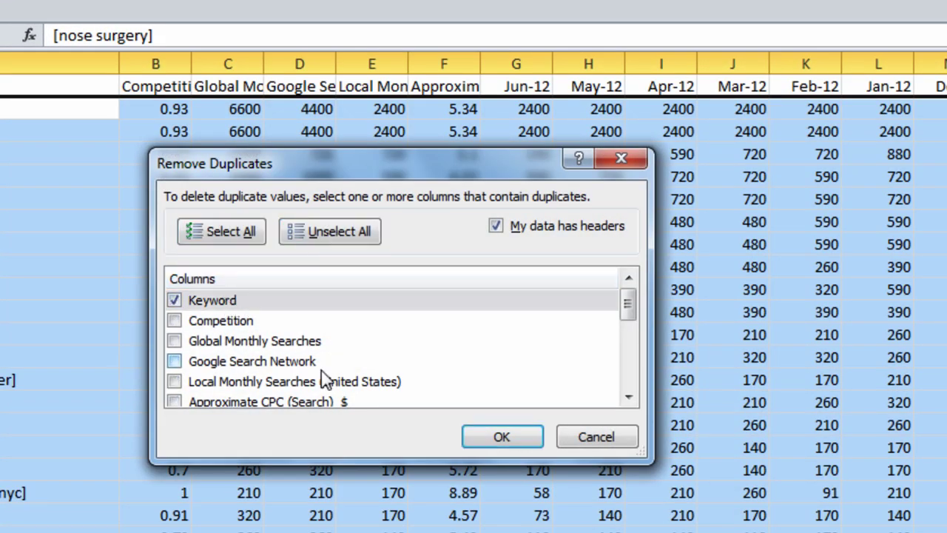
pyautogui.click(491, 437)
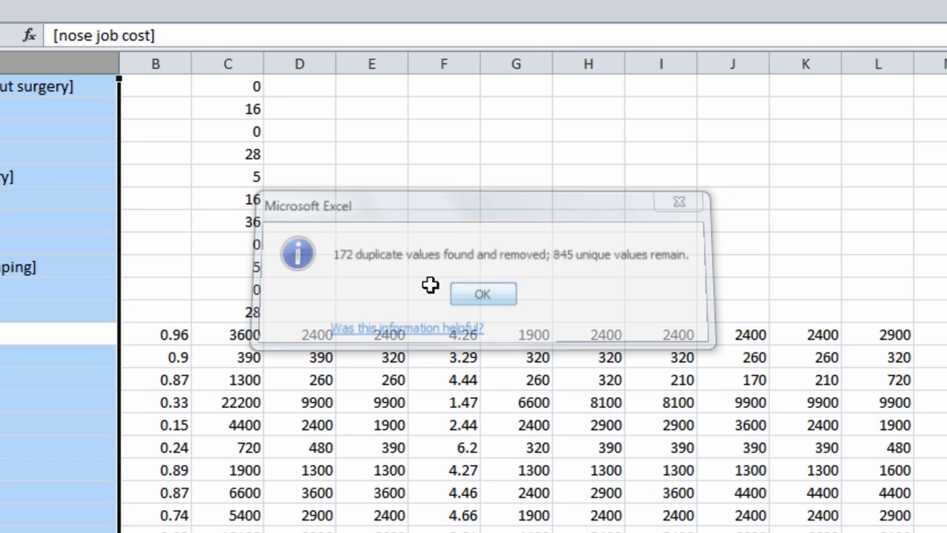
# - Copy the deduplicated keywords from column A of the combined workbook, and dismiss the file download notice in the keyword tool
pyautogui.click(483, 293)
pyautogui.click(1, 182)
pyautogui.hotkey('ctrl', 'Home')
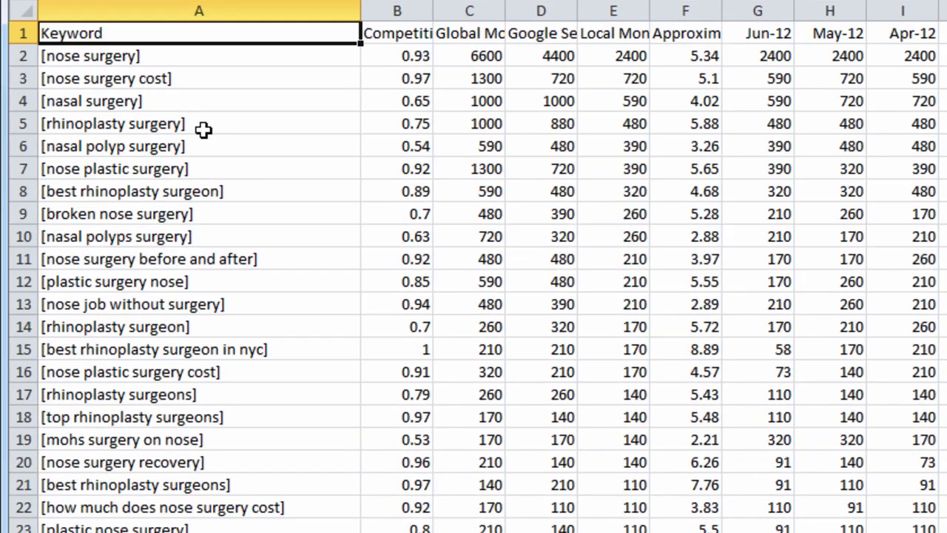
pyautogui.hotkey('ctrl', 'shift', 'Down')
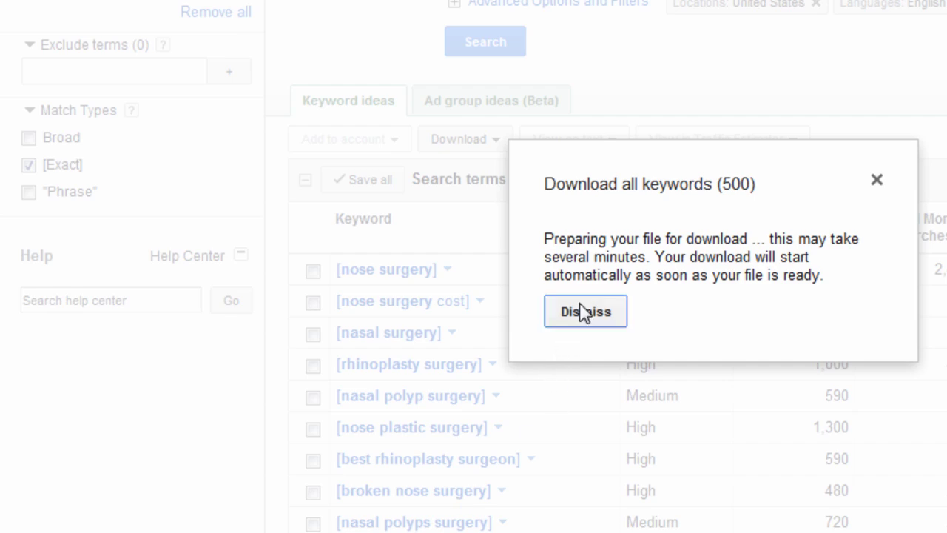
pyautogui.click(585, 311)
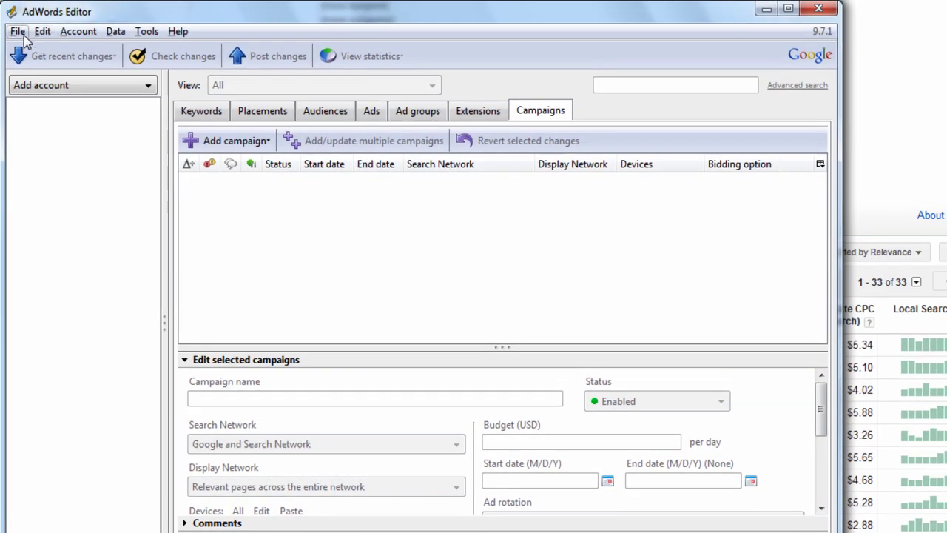
# - Switch to AdWords Editor and add a draft account with the description Rhinoplasty
pyautogui.click(18, 33)
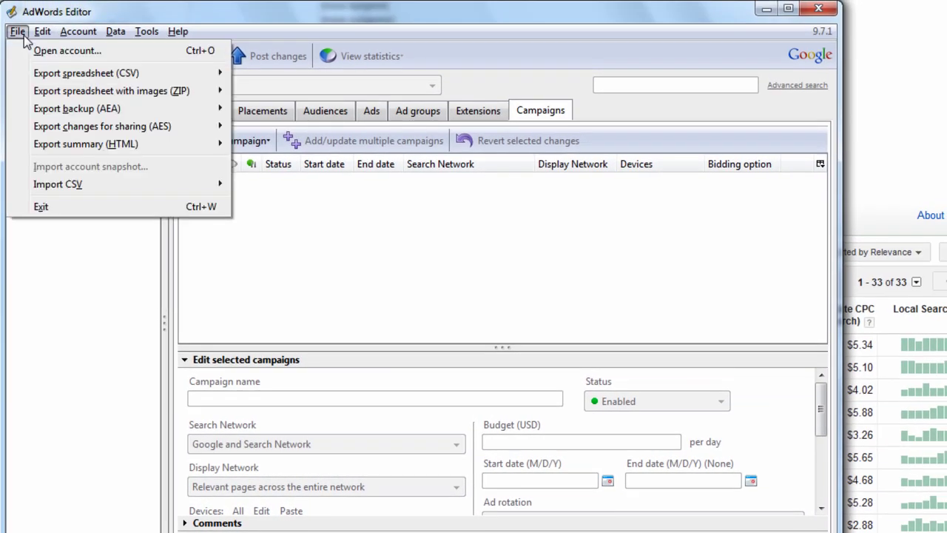
pyautogui.click(41, 52)
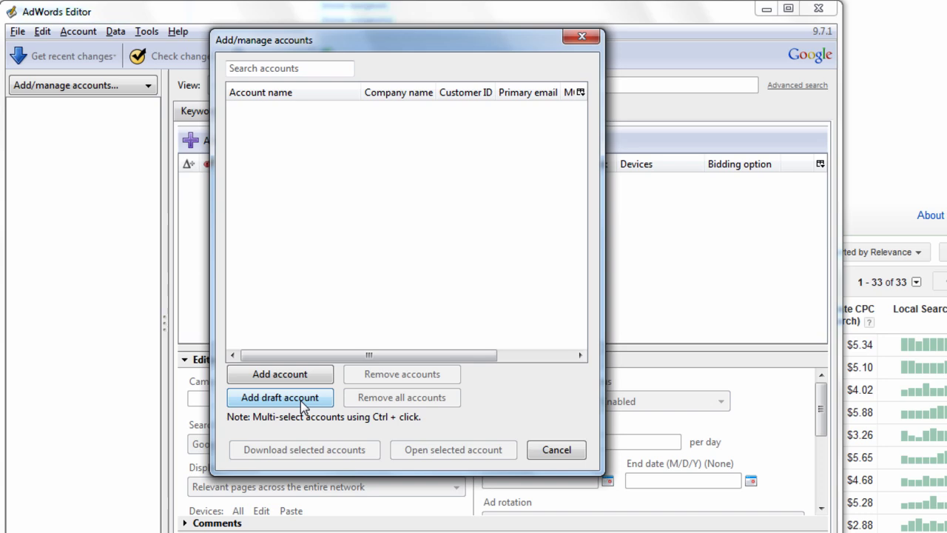
pyautogui.click(300, 400)
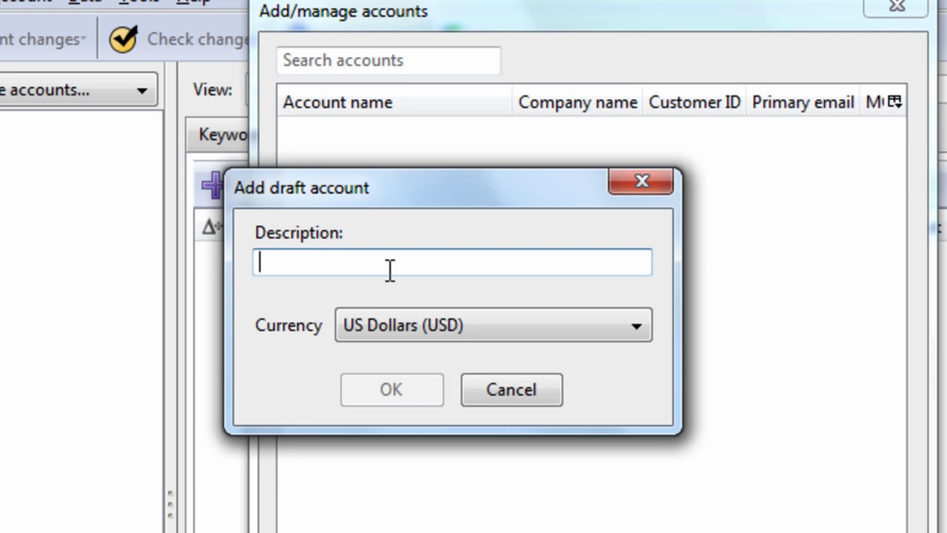
pyautogui.write('Rhinopla')
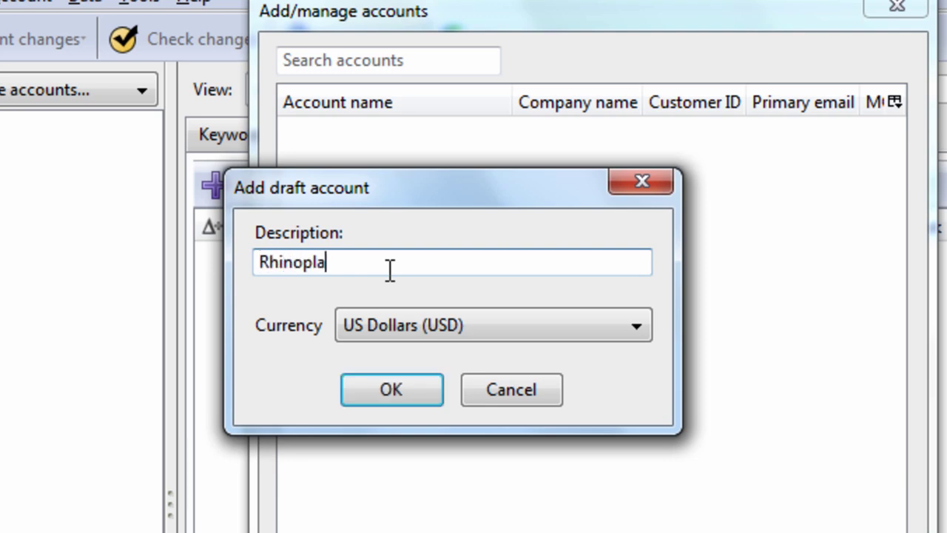
pyautogui.write('sty')
pyautogui.click(398, 376)
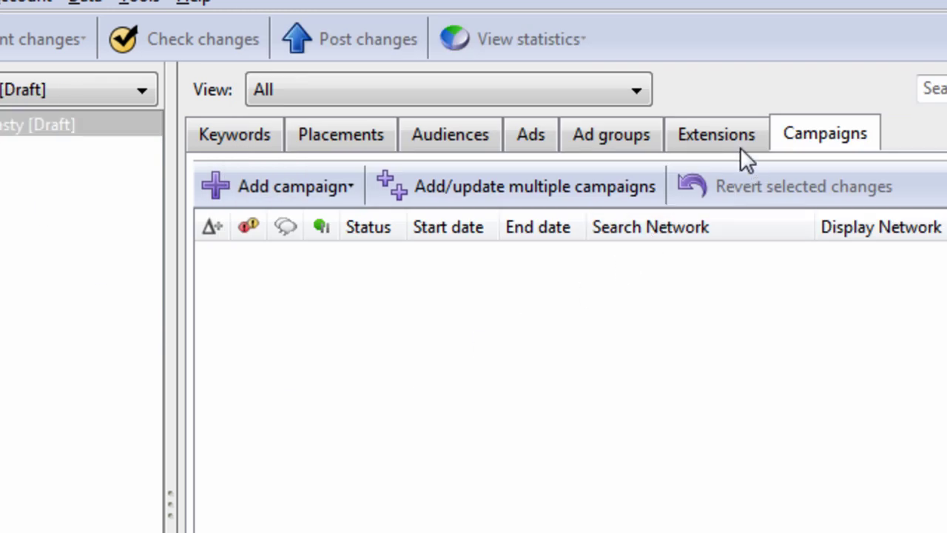
# - Add a campaign to the Rhinoplasty draft account and create an ad group inside it
pyautogui.click(325, 187)
pyautogui.click(341, 229)
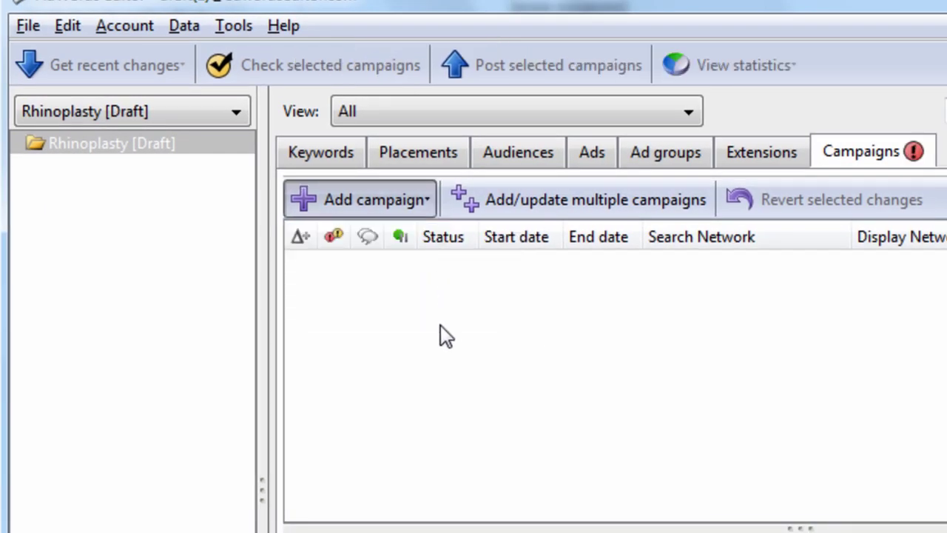
pyautogui.click(97, 165)
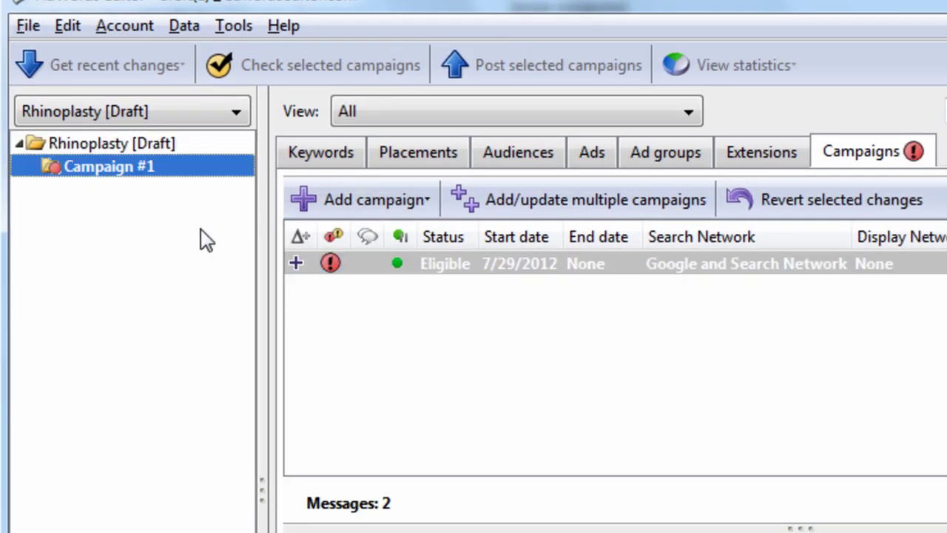
pyautogui.click(670, 155)
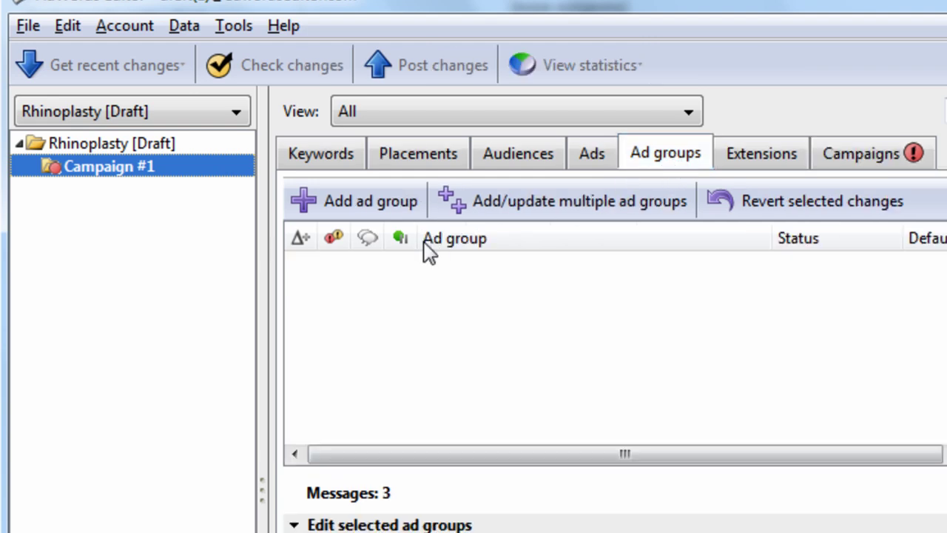
pyautogui.click(395, 208)
pyautogui.click(33, 167)
pyautogui.click(122, 194)
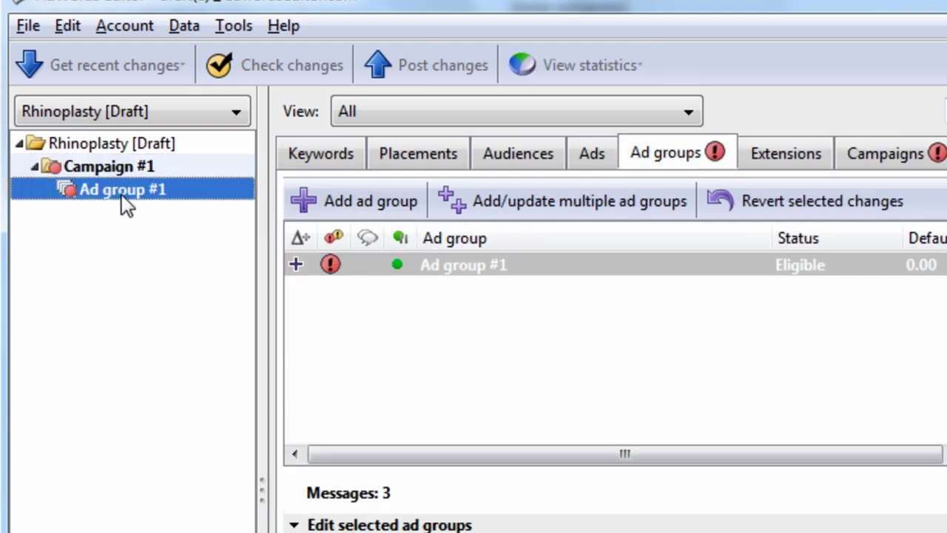
# - Paste the copied keywords into the tool for adding or updating multiple keywords, with Ad group #1 in Campaign #1 as destination
pyautogui.click(346, 157)
pyautogui.click(641, 204)
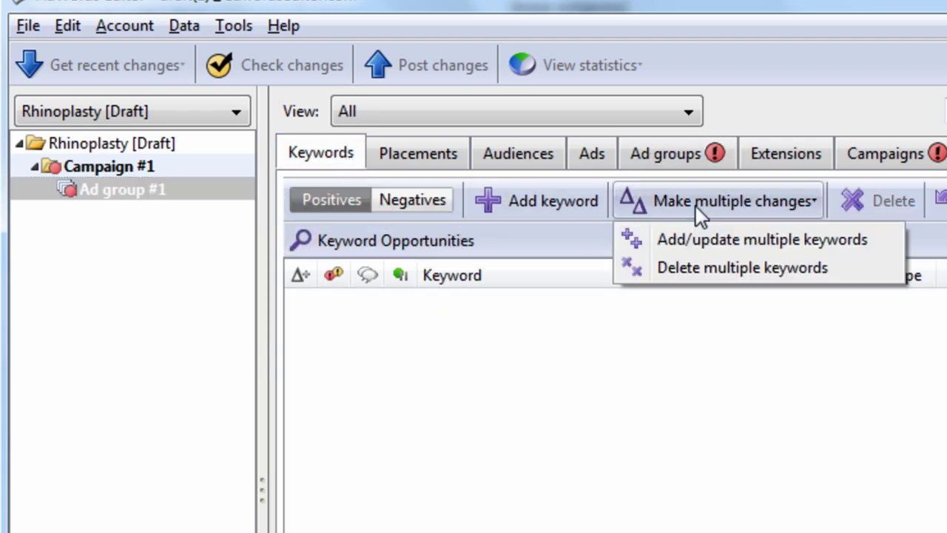
pyautogui.click(714, 241)
pyautogui.hotkey('ctrl', 'v')
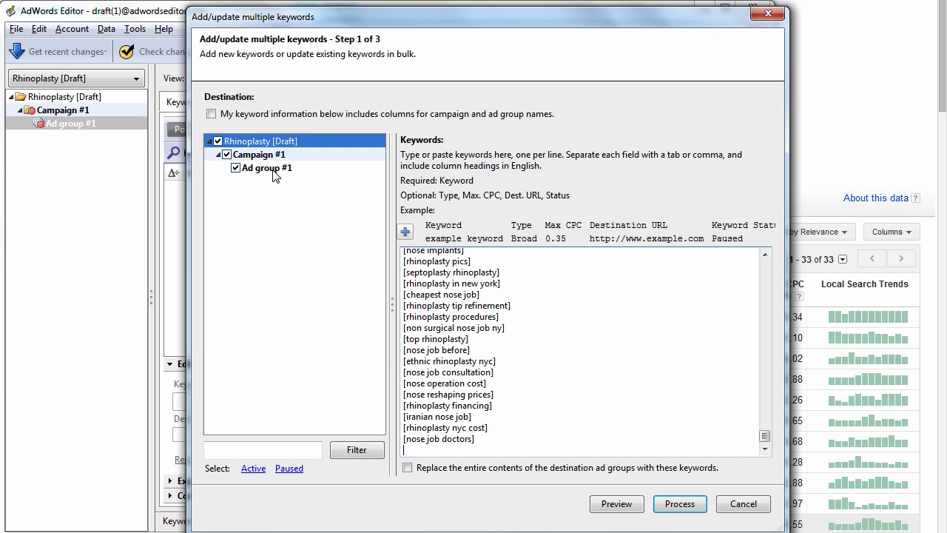
# - Preview and process the pasted keywords under the Keyword heading, and keep the proposed changes
pyautogui.click(625, 508)
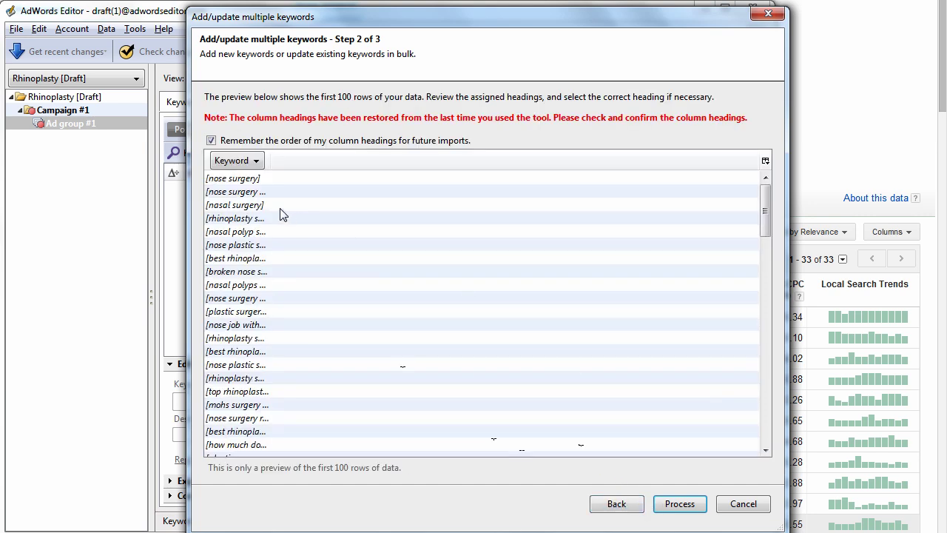
pyautogui.moveTo(269, 161); pyautogui.dragTo(323, 161)
pyautogui.click(670, 505)
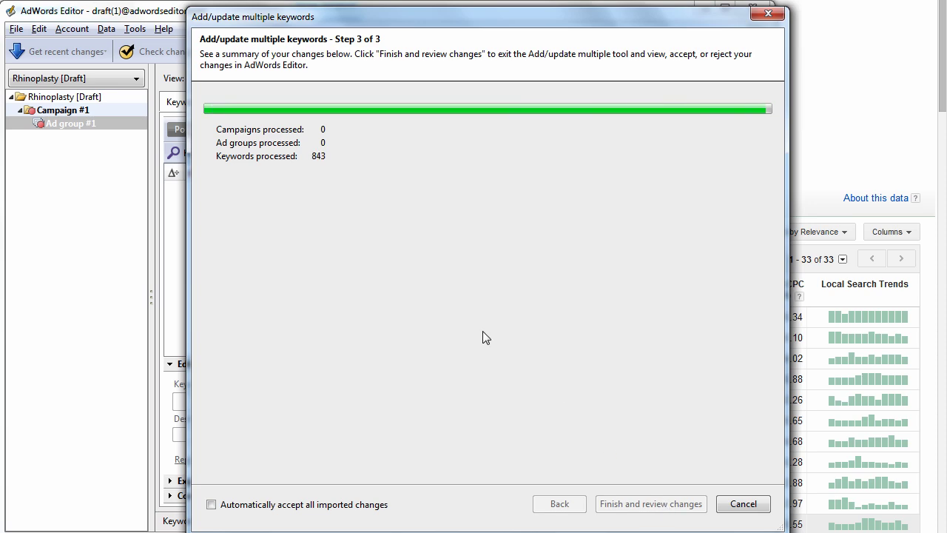
pyautogui.click(645, 503)
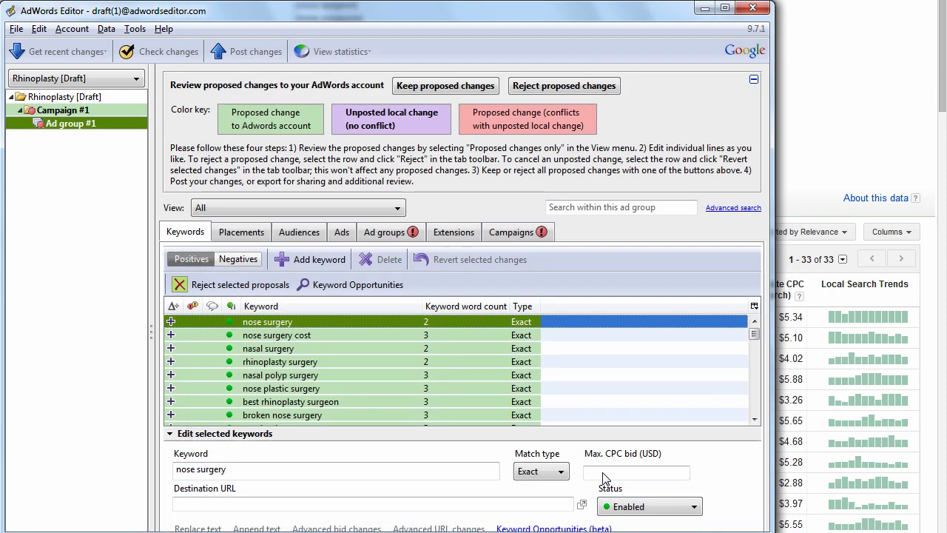
pyautogui.click(448, 86)
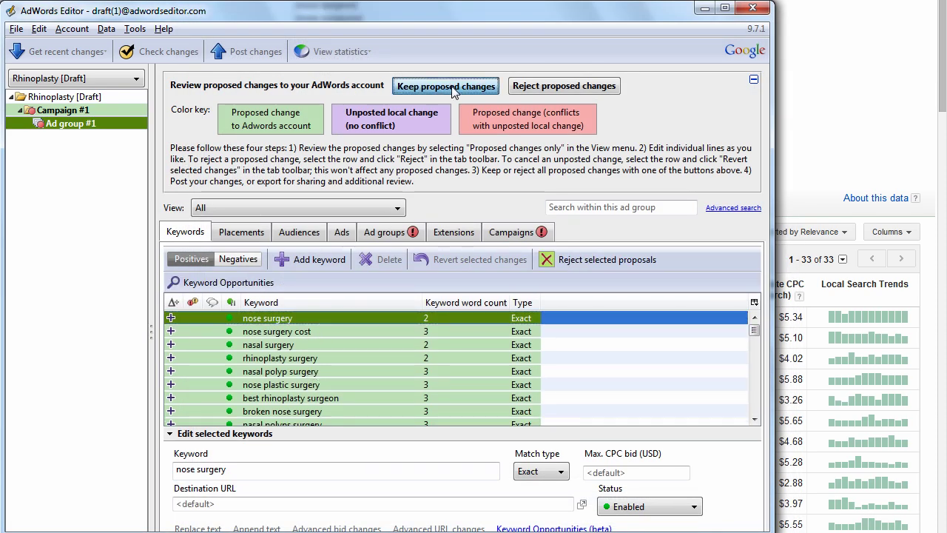
# - Look over the imported keywords and copy the terms nose, nasal and rhinoplasty from the second column of PPC Keyword Generator
pyautogui.click(354, 217)
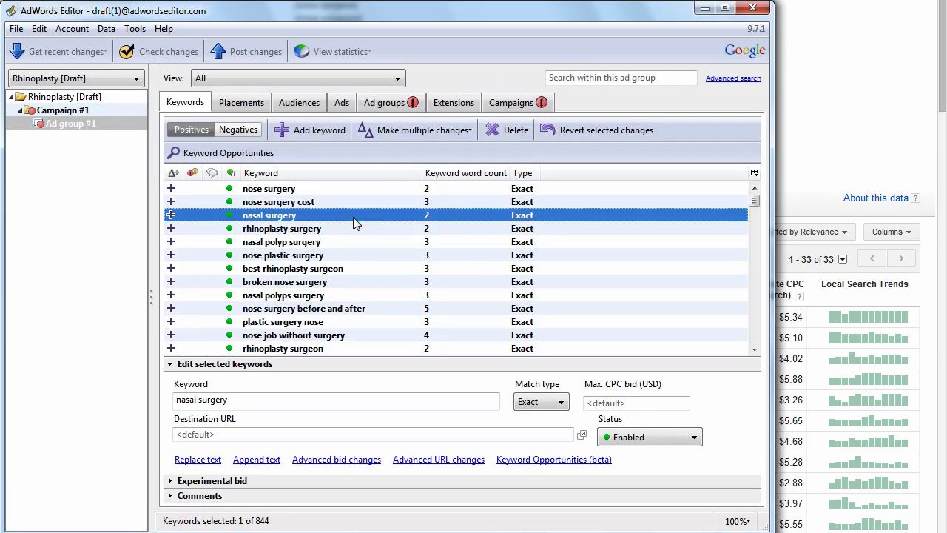
pyautogui.moveTo(754, 200); pyautogui.dragTo(754, 305)
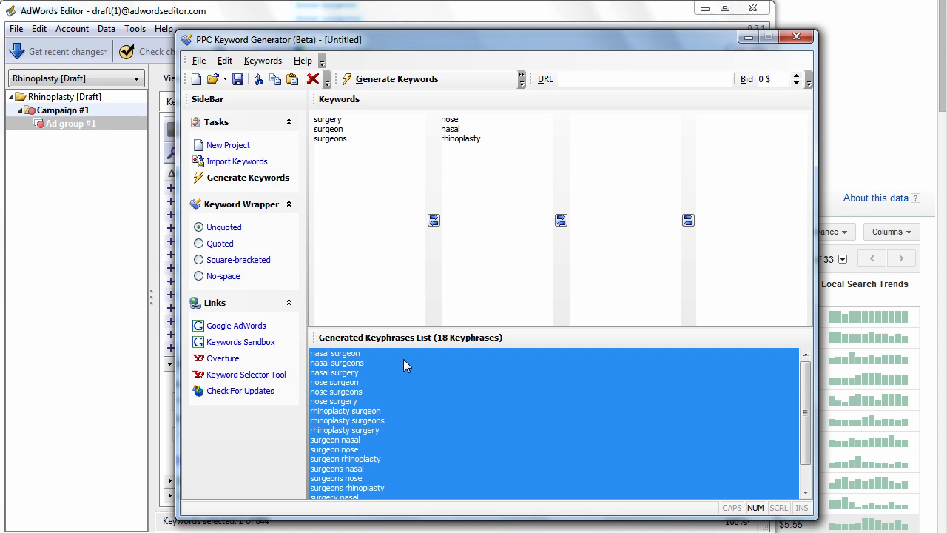
pyautogui.moveTo(487, 151); pyautogui.dragTo(441, 118)
pyautogui.hotkey('ctrl', 'c')
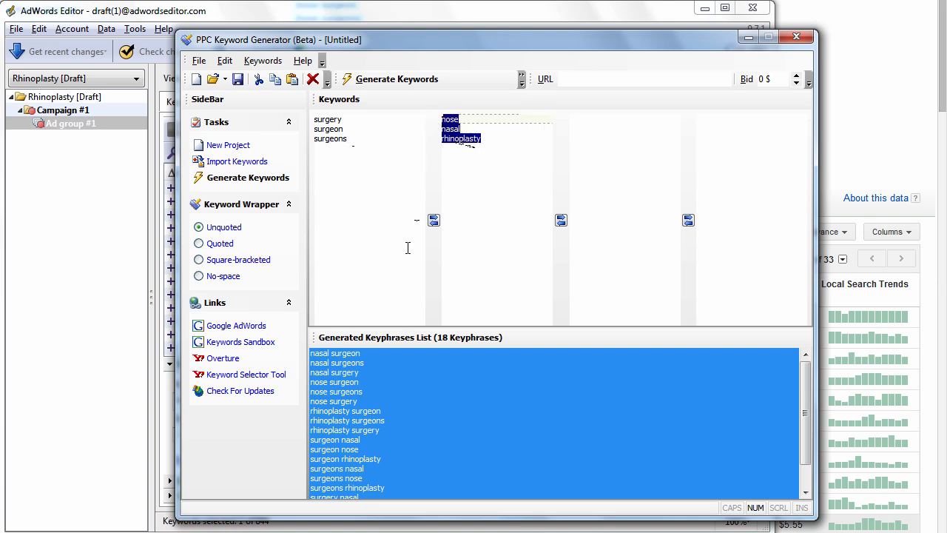
# - In AdWords Editor, run an advanced search of the ad group for keywords that don't contain nose, nasal or rhinoplasty
pyautogui.click(459, 20)
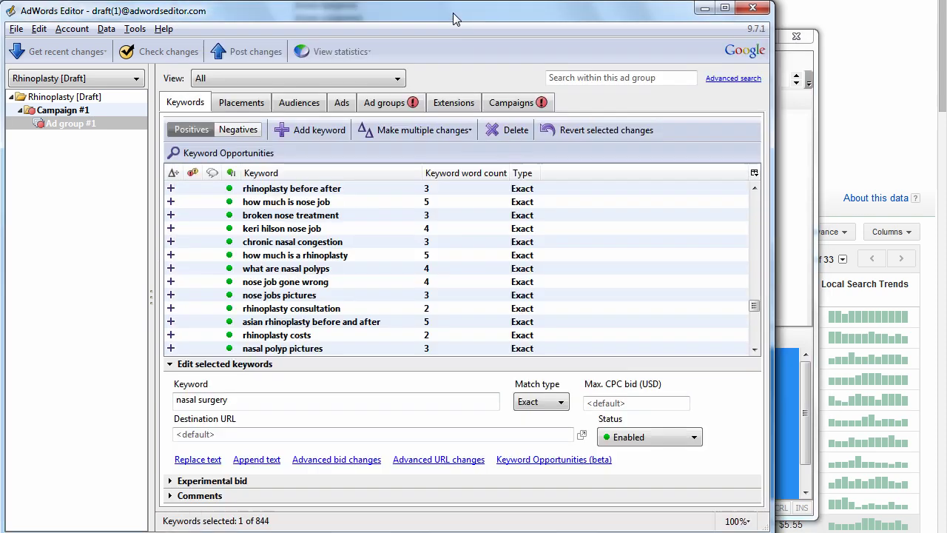
pyautogui.click(732, 77)
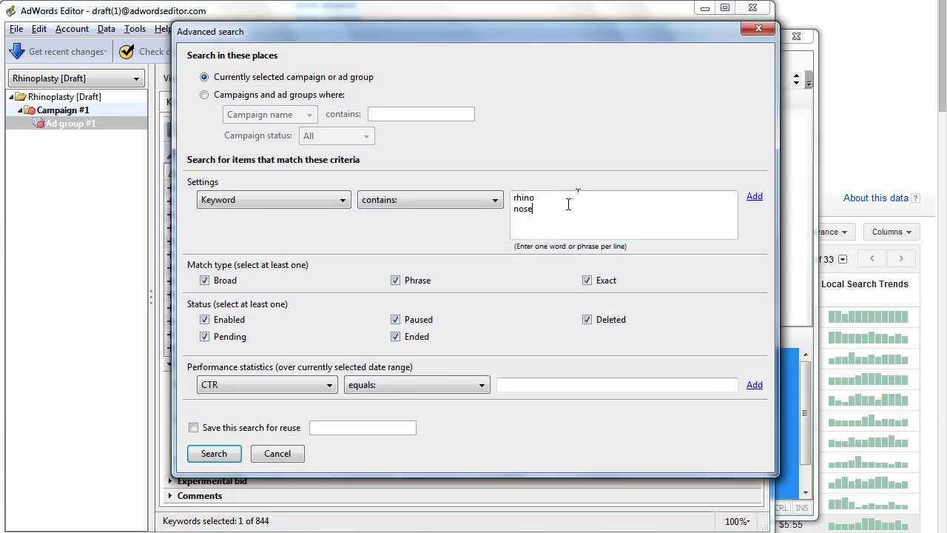
pyautogui.hotkey('ctrl', 'v')
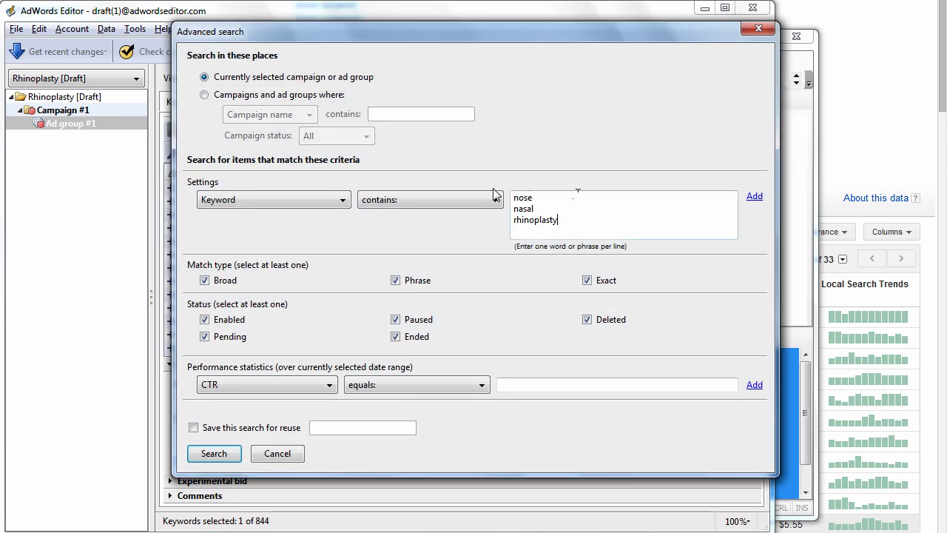
pyautogui.click(394, 210)
pyautogui.click(404, 259)
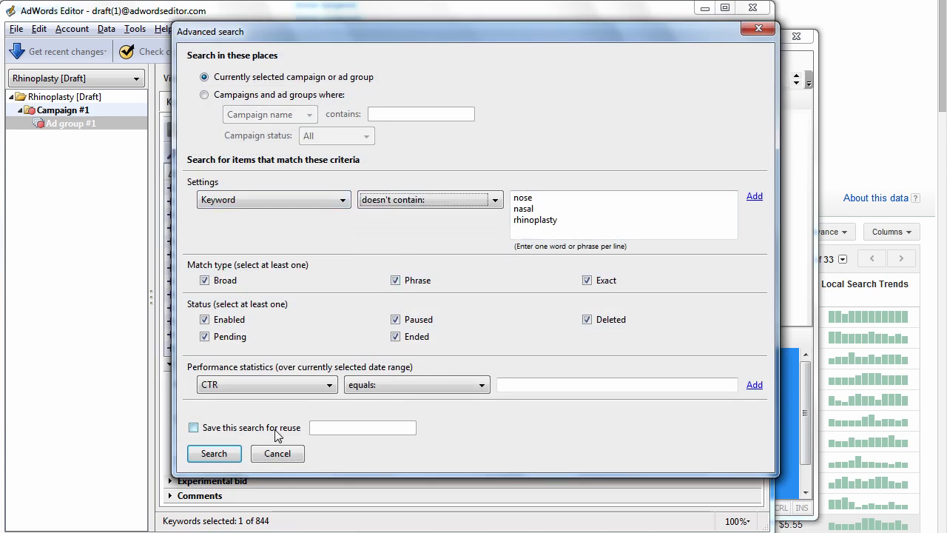
pyautogui.click(226, 456)
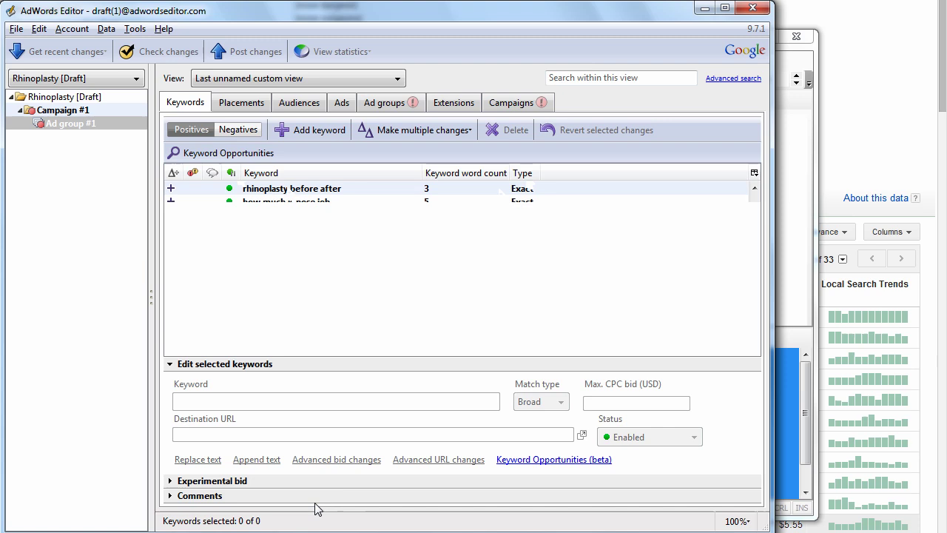
# - Restore the view of all keywords in the ad group and collapse the section for editing selected keywords
pyautogui.click(388, 78)
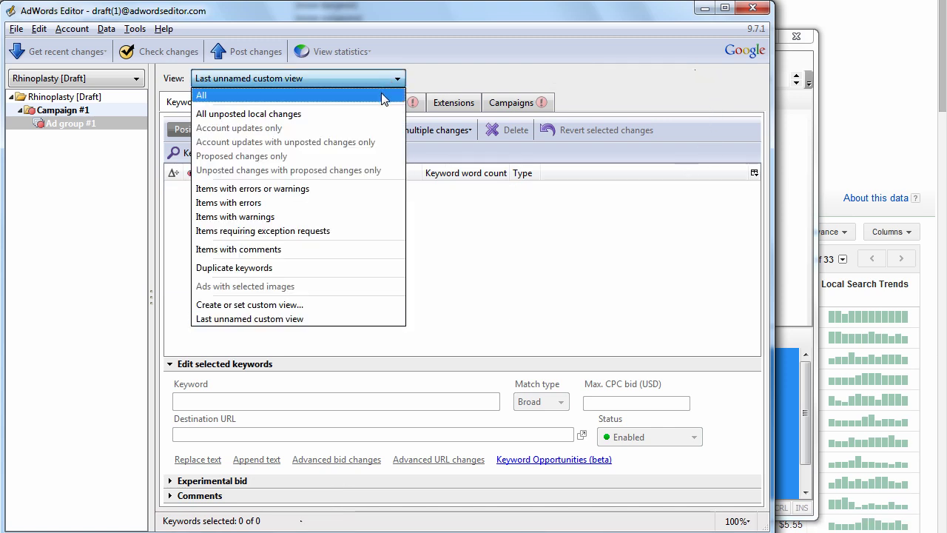
pyautogui.click(386, 95)
pyautogui.click(379, 241)
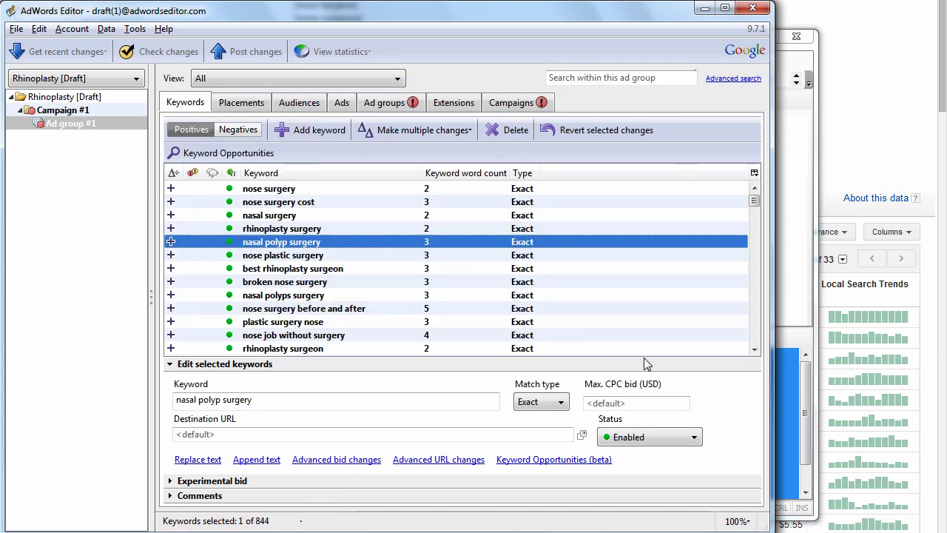
pyautogui.click(675, 366)
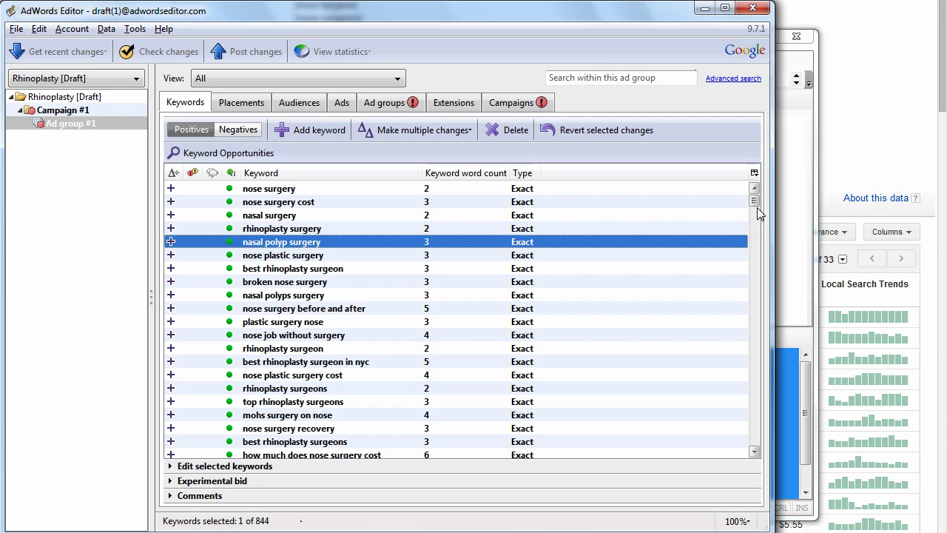
pyautogui.moveTo(758, 213)
pyautogui.mouseDown()
pyautogui.moveTo(754, 245)
pyautogui.moveTo(757, 201)
pyautogui.mouseUp()
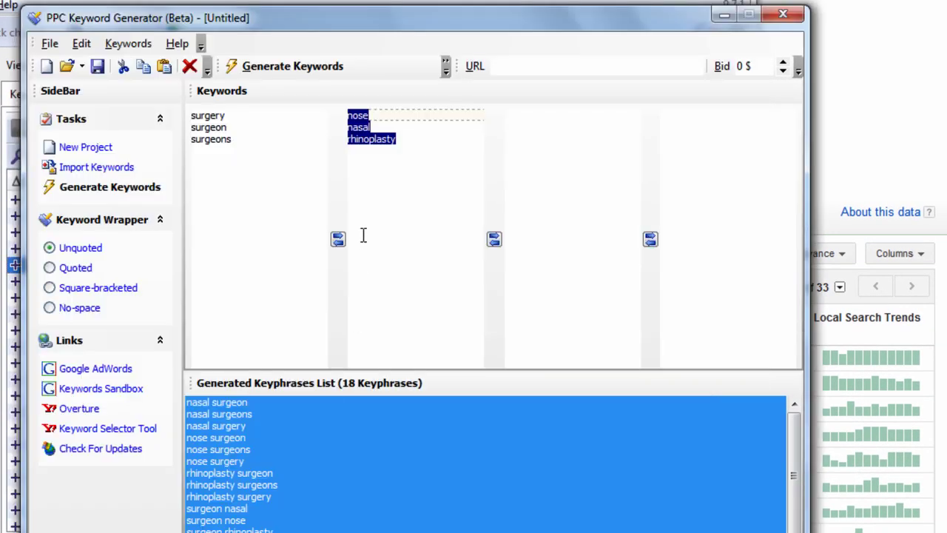
# - In PPC Keyword Generator, add doctor and doctors below surgeons in the first column and copy that column's five terms
pyautogui.click(363, 236)
pyautogui.moveTo(253, 155); pyautogui.dragTo(156, 106)
pyautogui.click(253, 178)
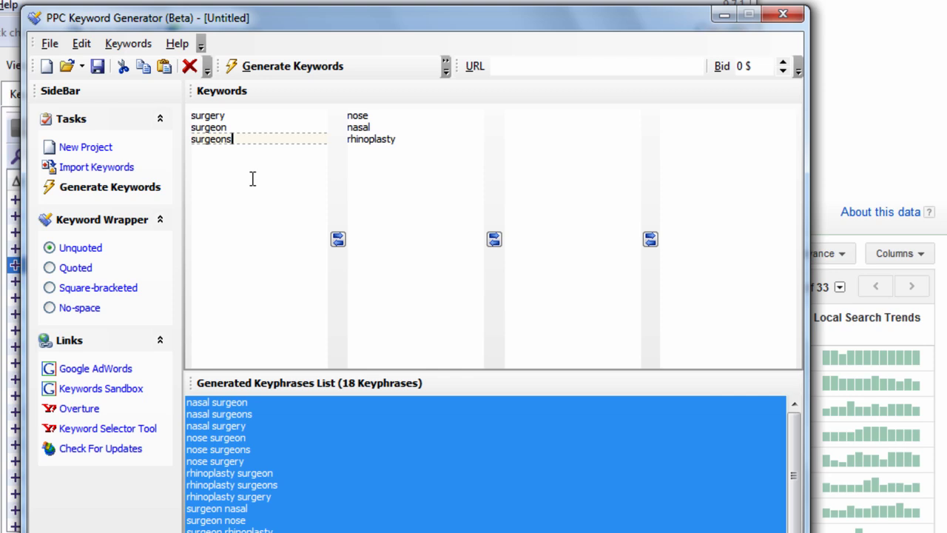
pyautogui.press('Return')
pyautogui.write('doctor')
pyautogui.press('Return')
pyautogui.write('doctors')
pyautogui.hotkey('ctrl', 'a')
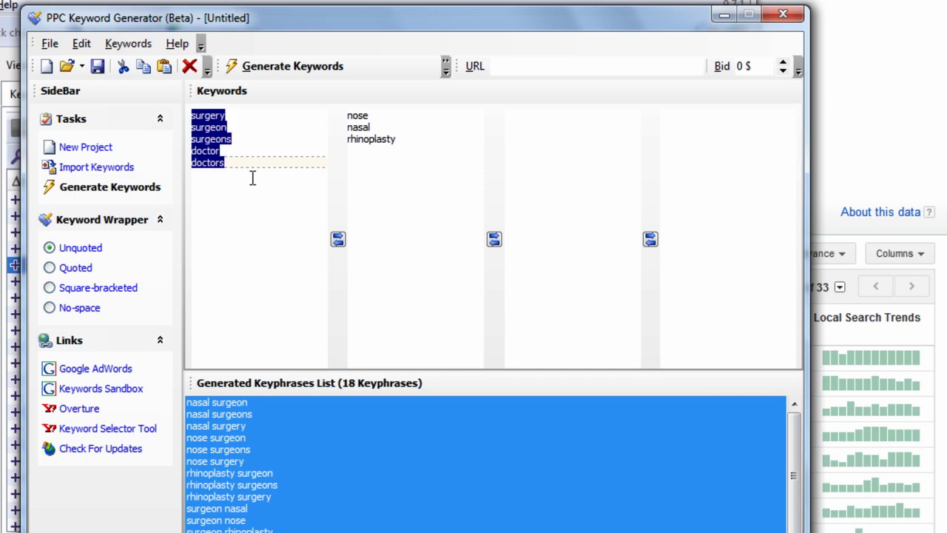
# - In AdWords Editor, run an advanced search for keywords that don't contain surgery, surgeon, surgeons, doctor or doctors
pyautogui.hotkey('alt', 'Tab')
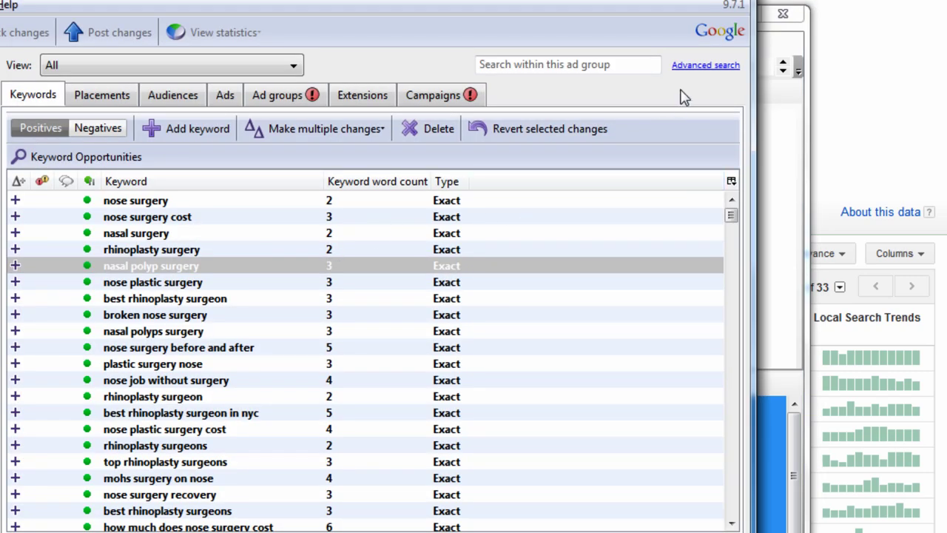
pyautogui.click(704, 65)
pyautogui.hotkey('ctrl', 'a')
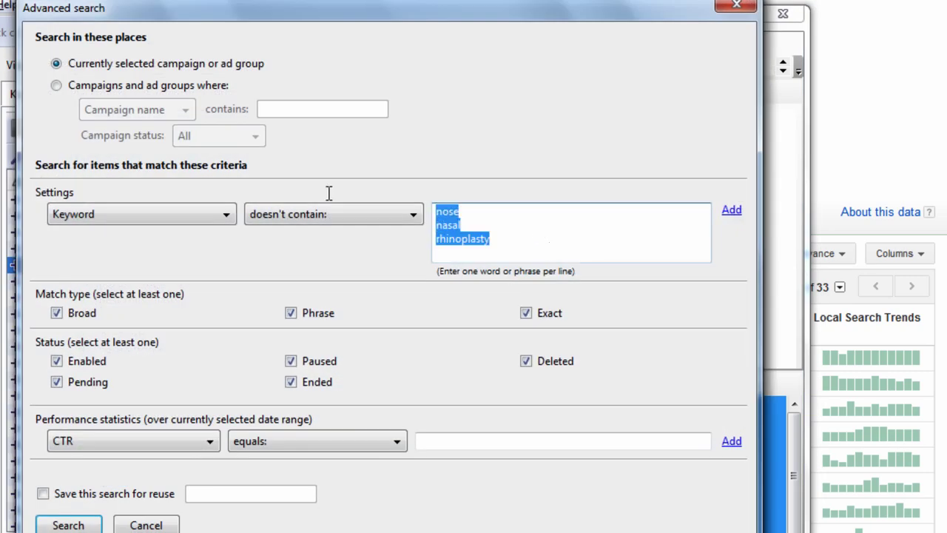
pyautogui.hotkey('ctrl', 'v')
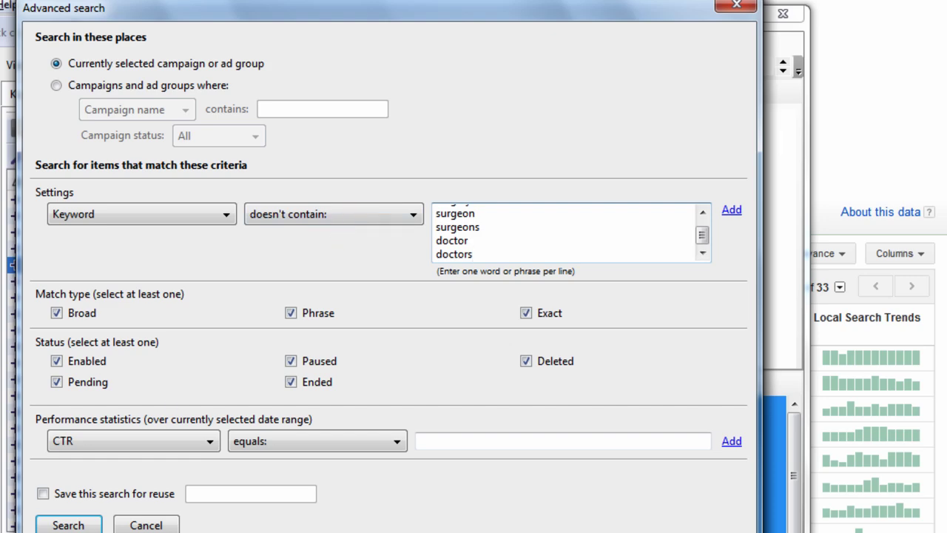
pyautogui.click(80, 523)
# - Check the first filtered keywords for relevance, search Google for nose polyp to see what it means, and return to AdWords Editor
pyautogui.click(214, 249)
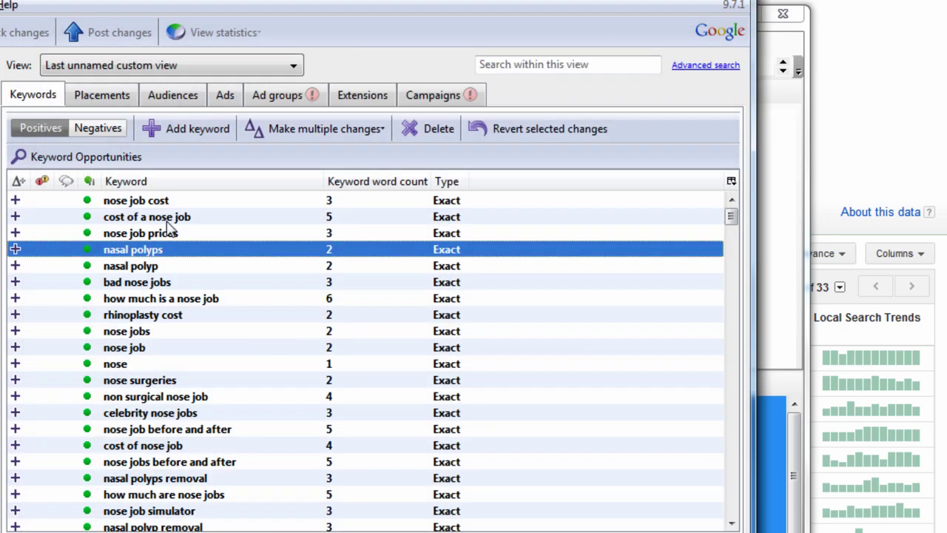
pyautogui.click(162, 206)
pyautogui.click(169, 220)
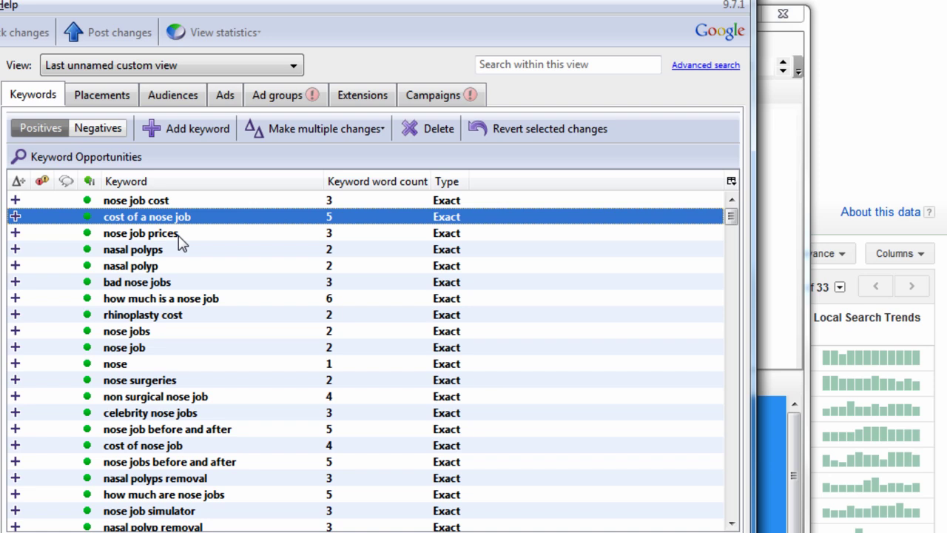
pyautogui.click(183, 237)
pyautogui.click(188, 249)
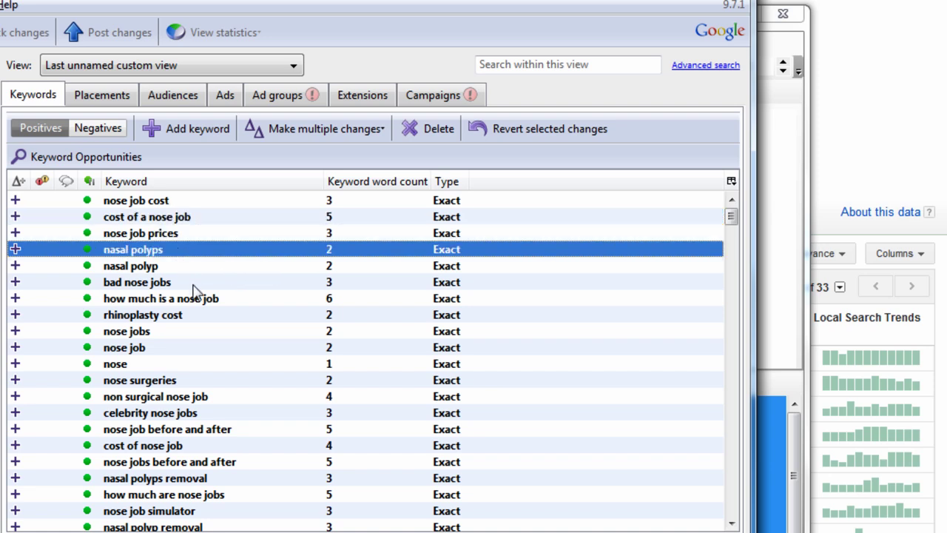
pyautogui.click(177, 267)
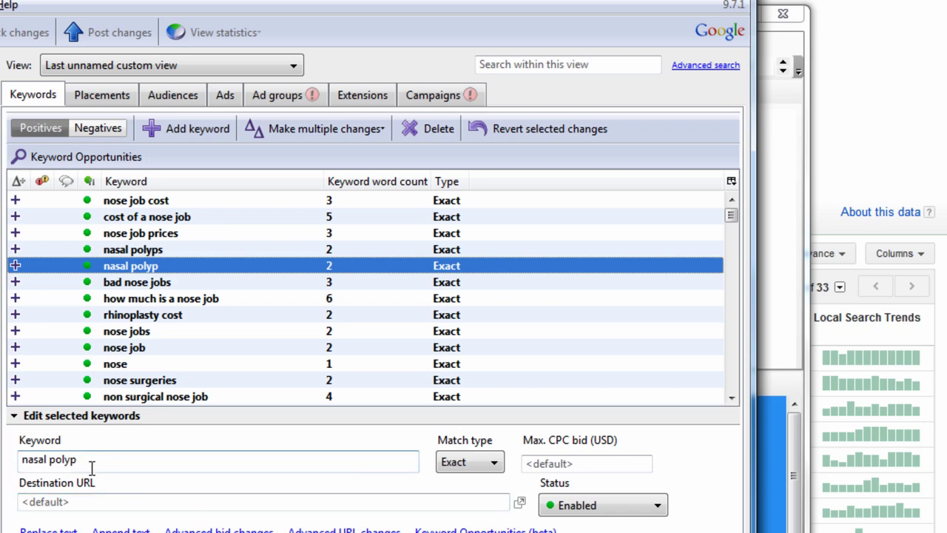
pyautogui.doubleClick(63, 460)
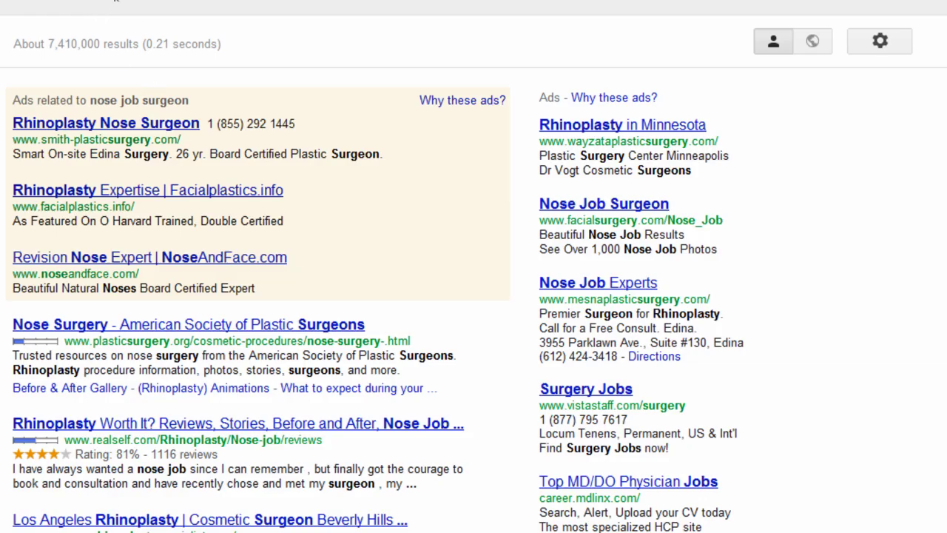
pyautogui.write('nose polyp')
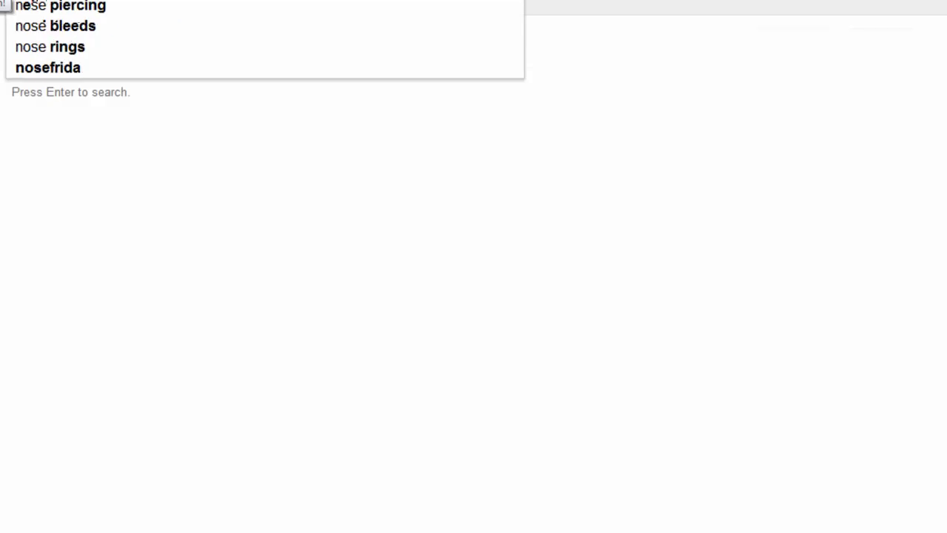
pyautogui.press('Return')
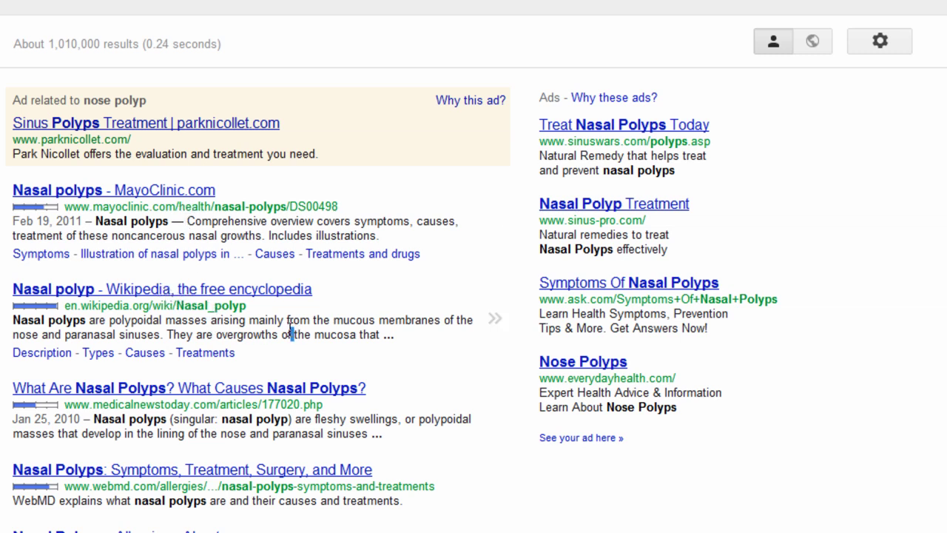
pyautogui.moveTo(291, 334); pyautogui.dragTo(272, 318)
pyautogui.click(272, 318)
pyautogui.hotkey('alt', 'Tab')
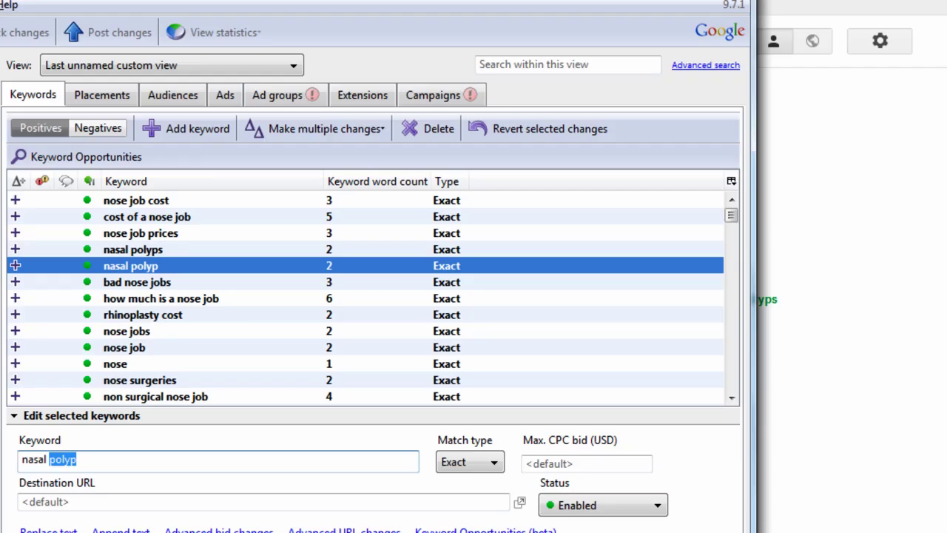
# - Look through the filtered keywords and copy the word surgeries from the keyword nose surgeries into a blank Notepad document
pyautogui.click(244, 363)
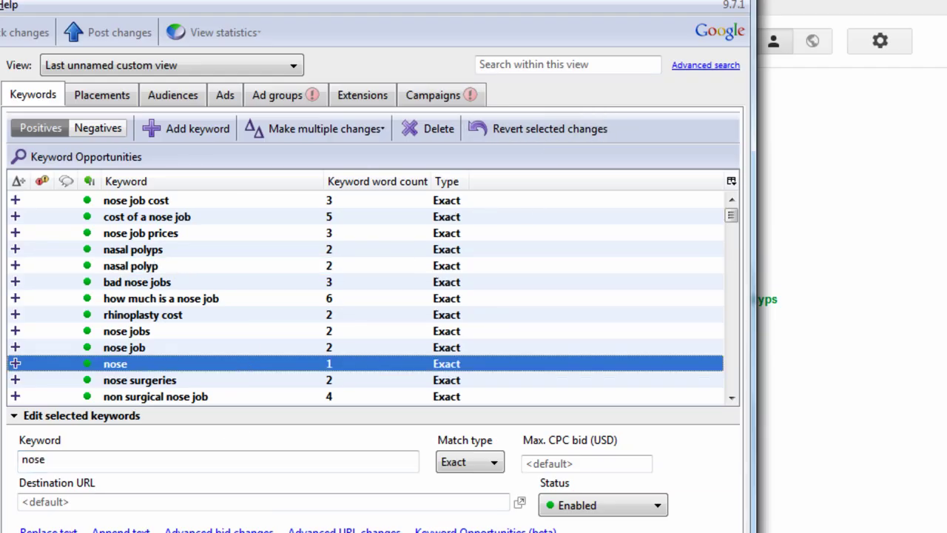
pyautogui.click(393, 284)
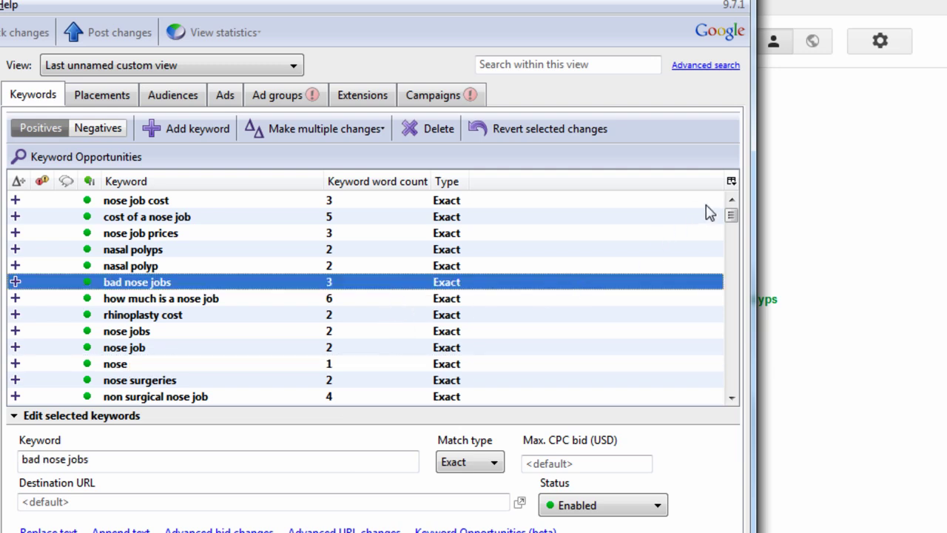
pyautogui.moveTo(731, 219); pyautogui.dragTo(730, 225)
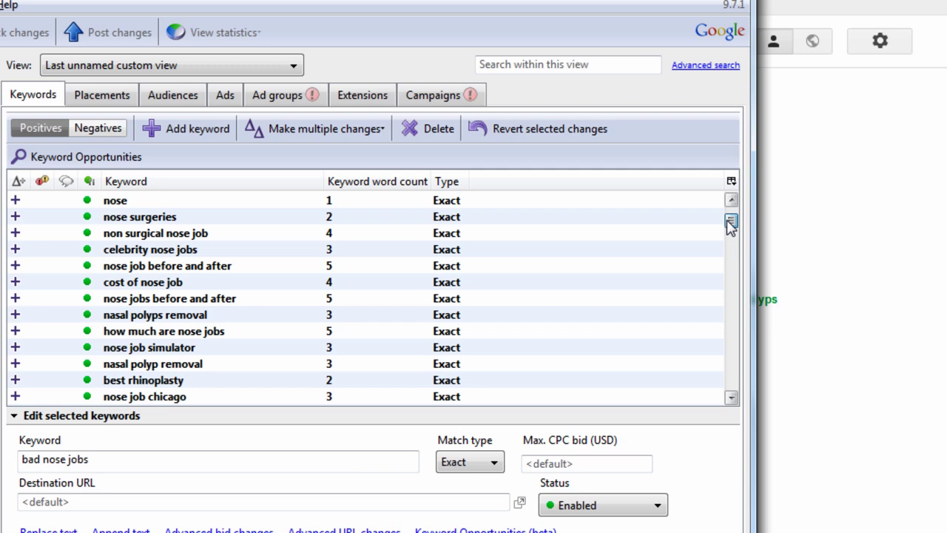
pyautogui.click(387, 314)
pyautogui.scroll(2, 362, 255)
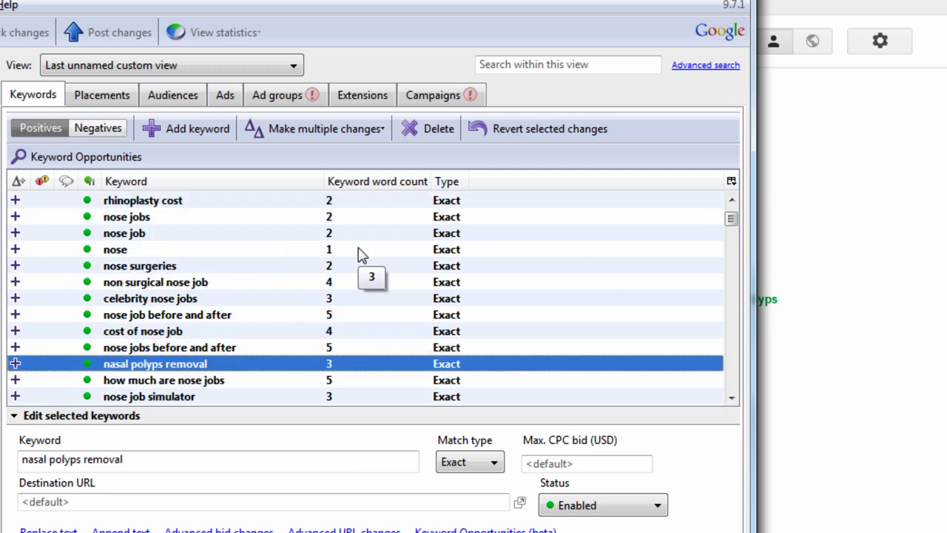
pyautogui.click(181, 267)
pyautogui.hotkey('alt', 'Tab')
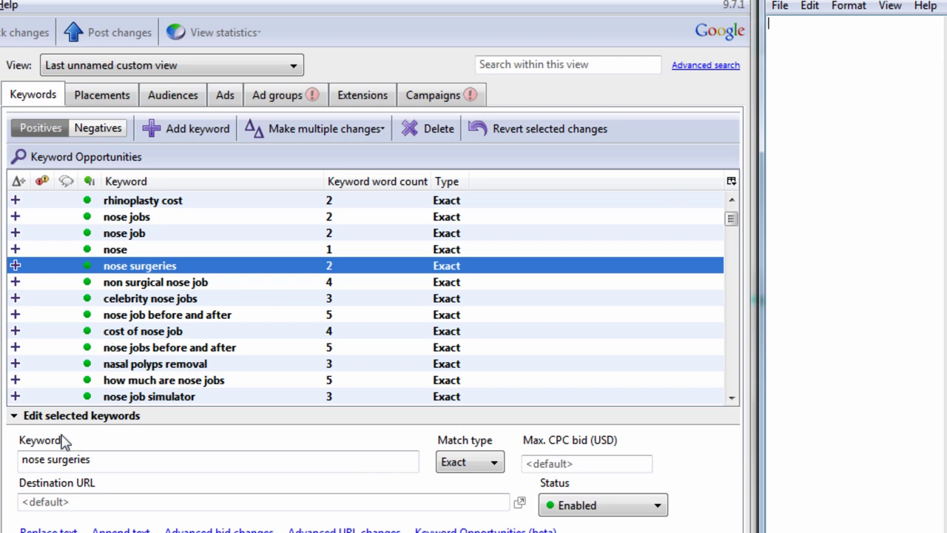
pyautogui.click(76, 458)
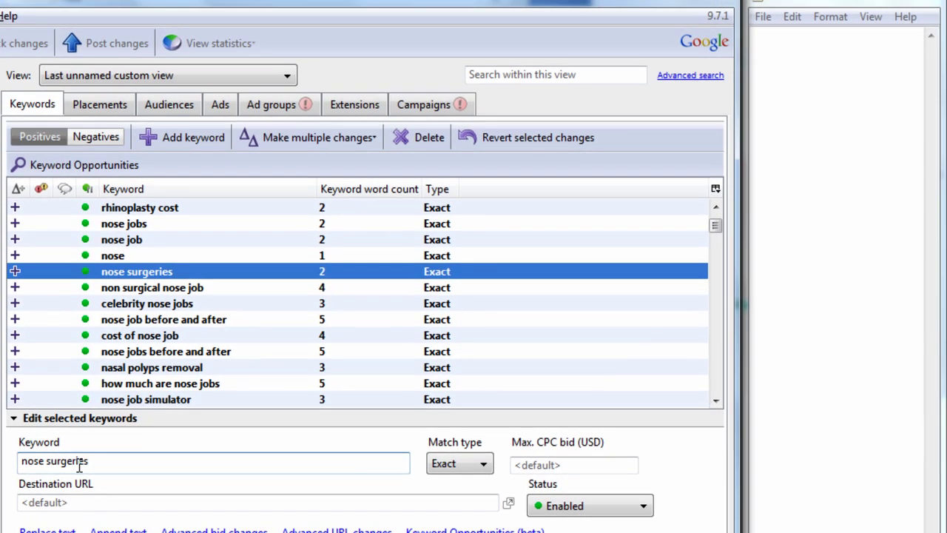
pyautogui.doubleClick(79, 465)
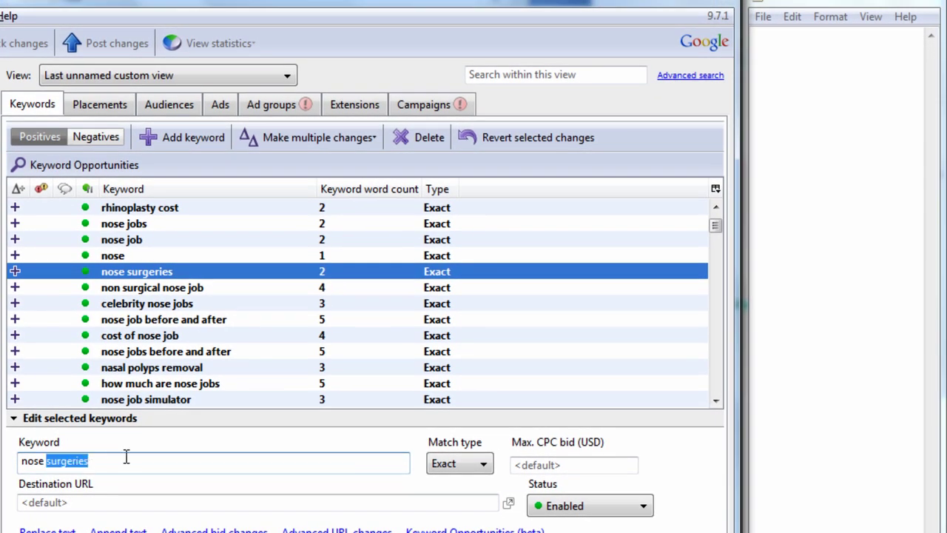
pyautogui.hotkey('ctrl', 'c')
pyautogui.click(791, 177)
pyautogui.hotkey('ctrl', 'v')
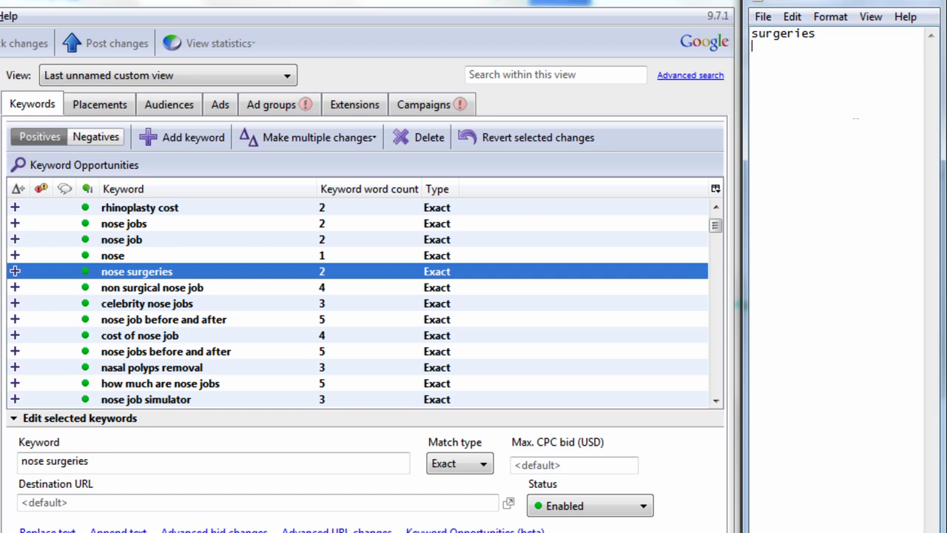
# - Add cost, costs, price and prices on separate lines below surgeries in Notepad
pyautogui.write('cost')
pyautogui.press('Return')
pyautogui.write('co')
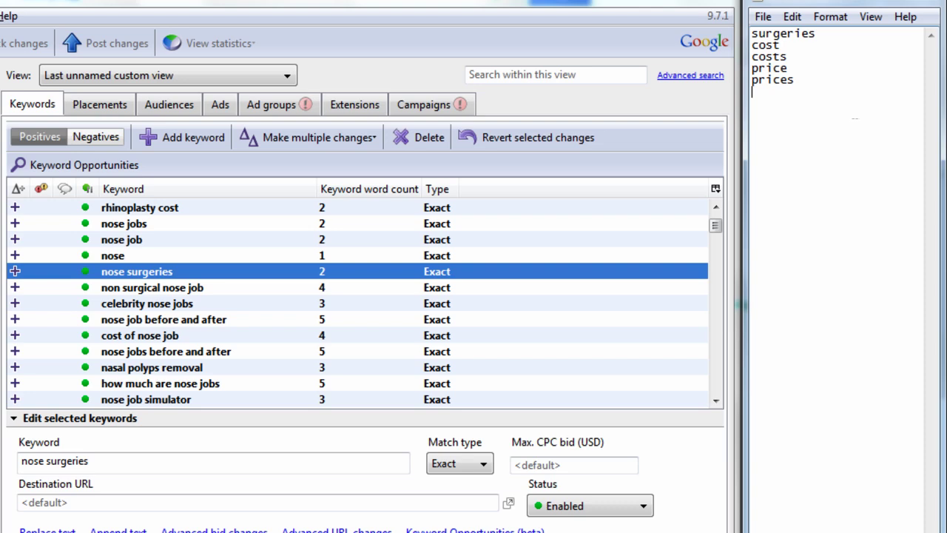
# - Copy the word surgical from the keyword non surgical rhinoplasty to the end of the Notepad list
pyautogui.click(362, 276)
pyautogui.scroll(-12, 362, 277)
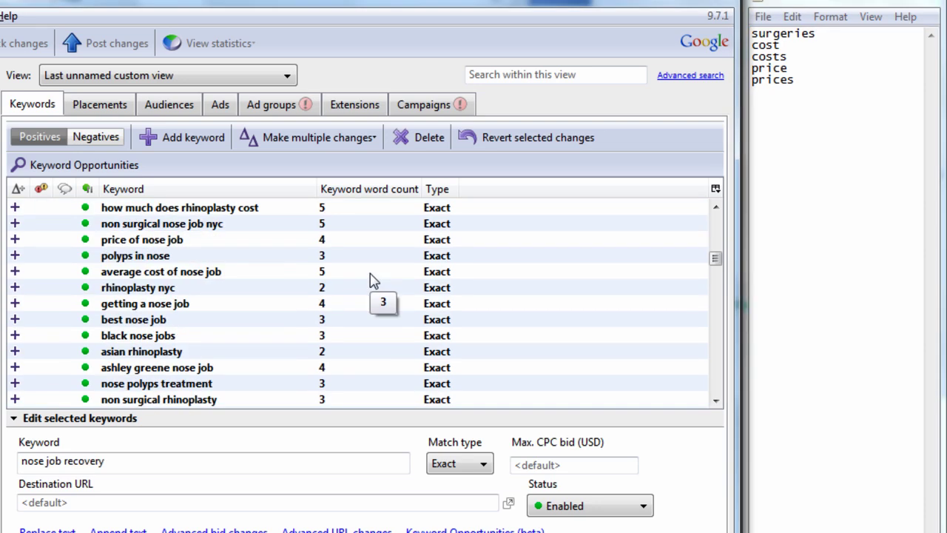
pyautogui.scroll(-2, 373, 280)
pyautogui.scroll(2, 376, 270)
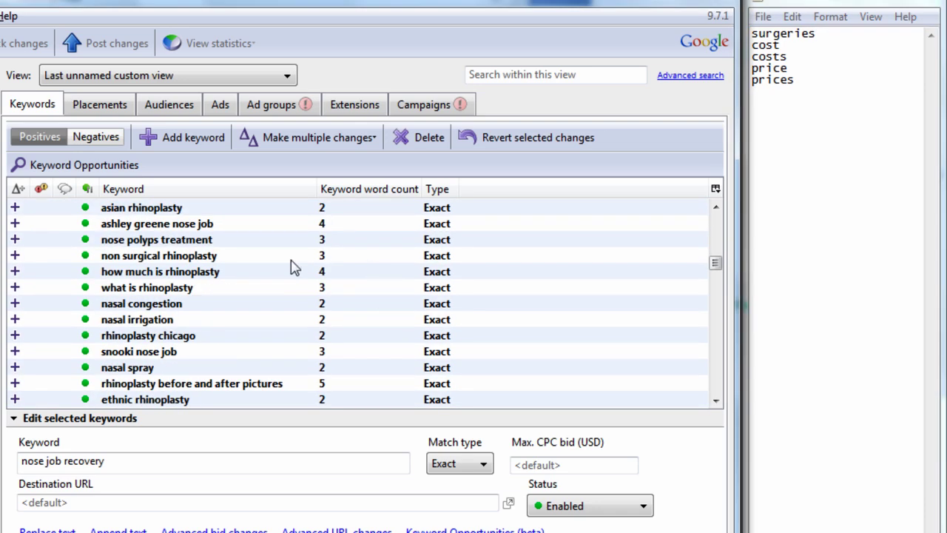
pyautogui.click(188, 259)
pyautogui.click(76, 461)
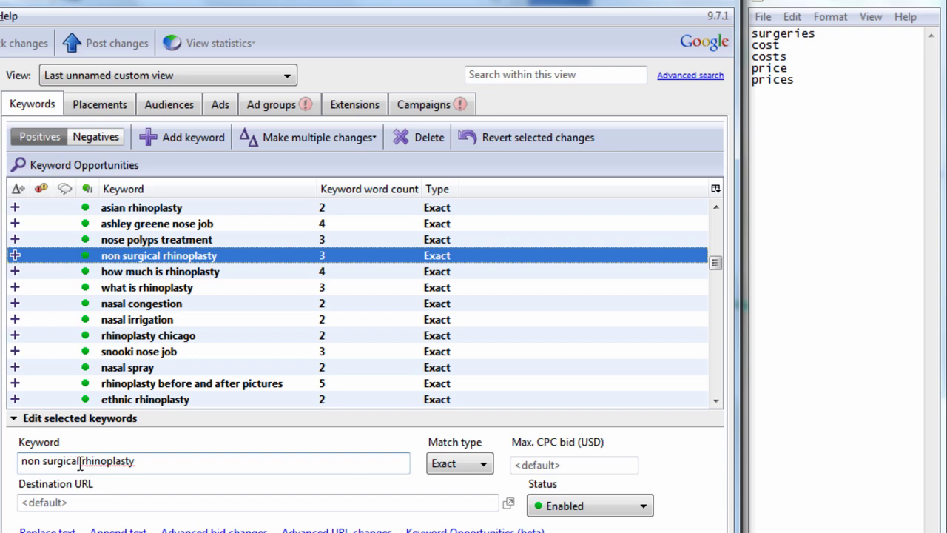
pyautogui.moveTo(80, 461); pyautogui.dragTo(56, 465)
pyautogui.hotkey('ctrl', 'c')
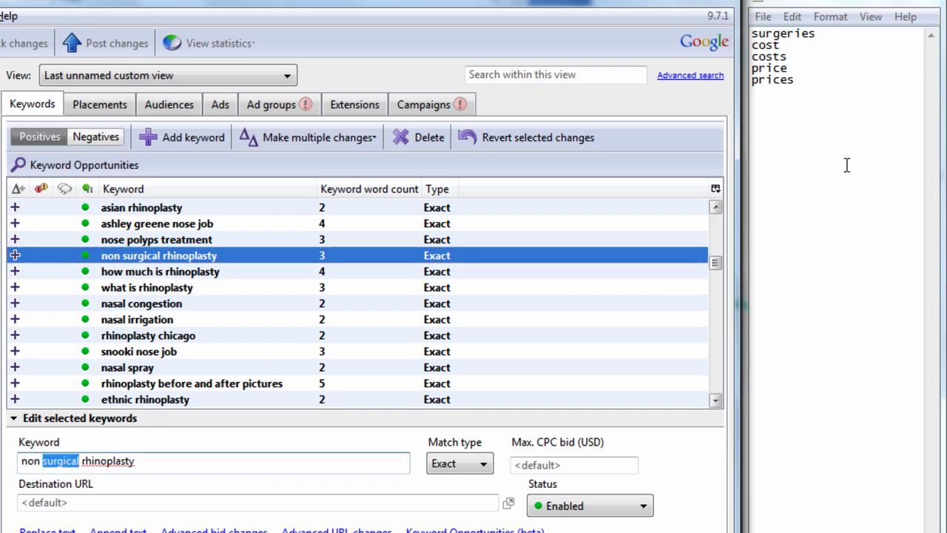
pyautogui.click(835, 157)
pyautogui.hotkey('ctrl', 'v')
# - Scan further down the filtered keywords and add reduction below surgical in the Notepad list
pyautogui.click(458, 304)
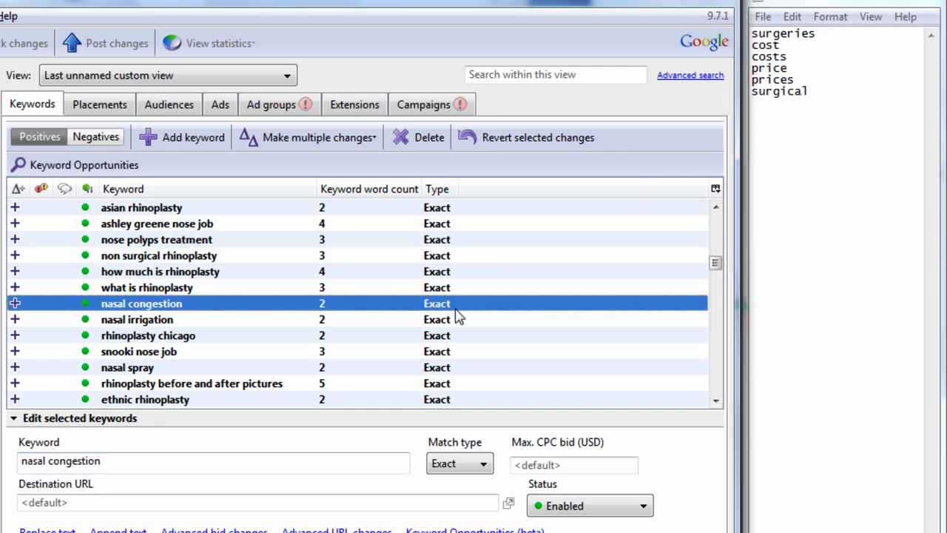
pyautogui.scroll(-5, 634, 295)
pyautogui.click(835, 230)
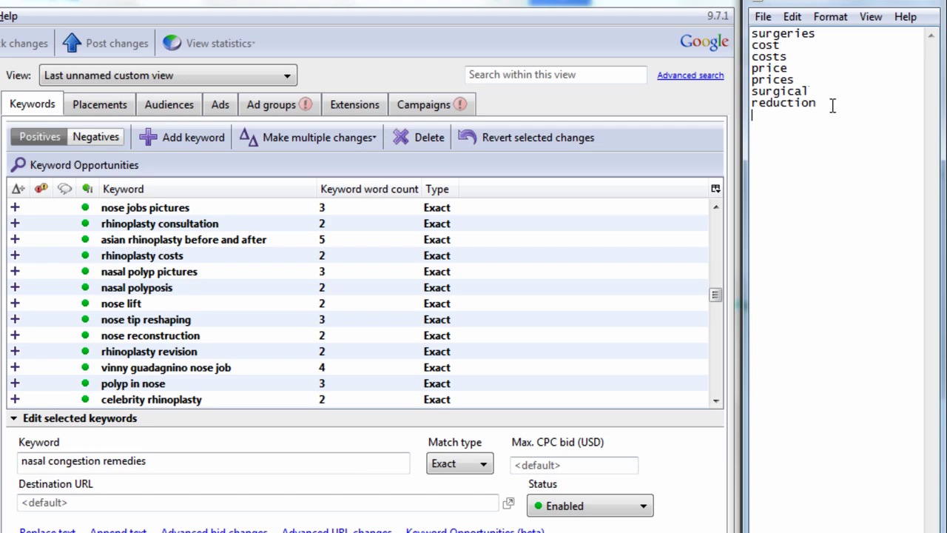
# - Copy the whole Notepad list, append it to the "doesn't contain" terms of the advanced keyword search, and run the search
pyautogui.hotkey('ctrl', 'a')
pyautogui.click(679, 80)
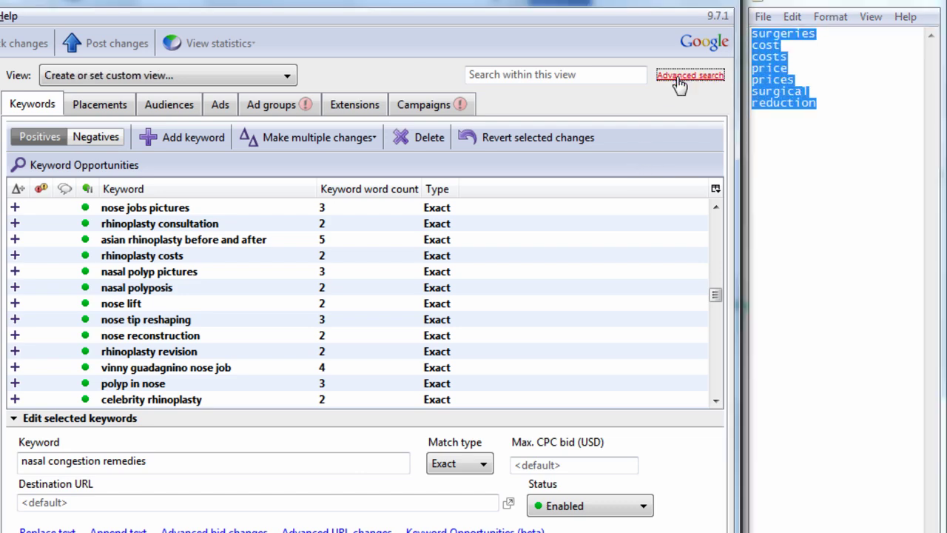
pyautogui.click(496, 255)
pyautogui.press('Return')
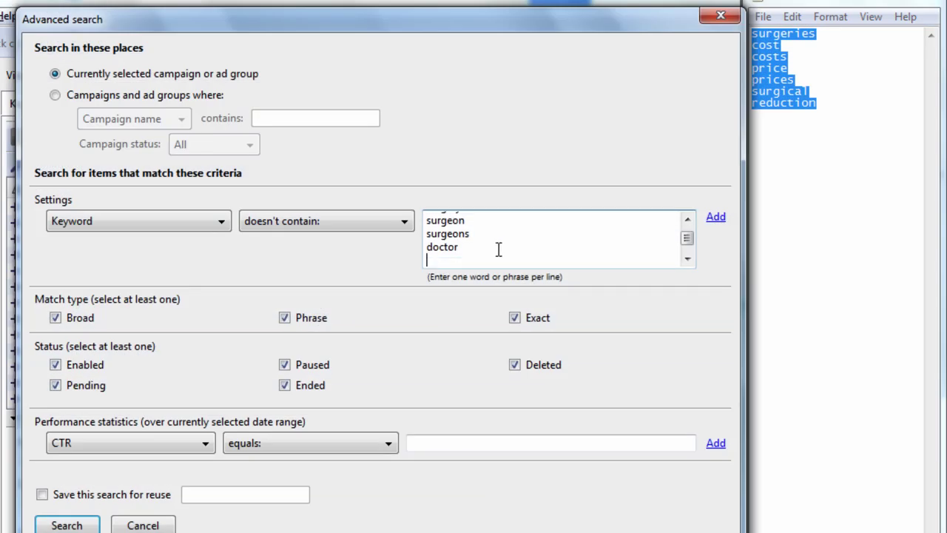
pyautogui.hotkey('ctrl', 'v')
pyautogui.click(80, 522)
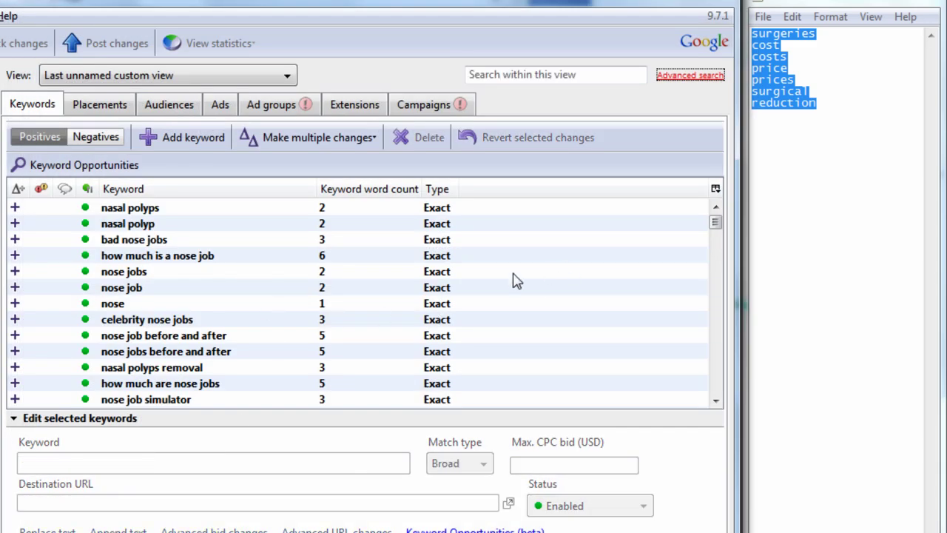
# - Examine the newly filtered keyword list for irrelevant keywords and for terms still worth keeping
pyautogui.click(264, 271)
pyautogui.click(252, 292)
pyautogui.click(438, 259)
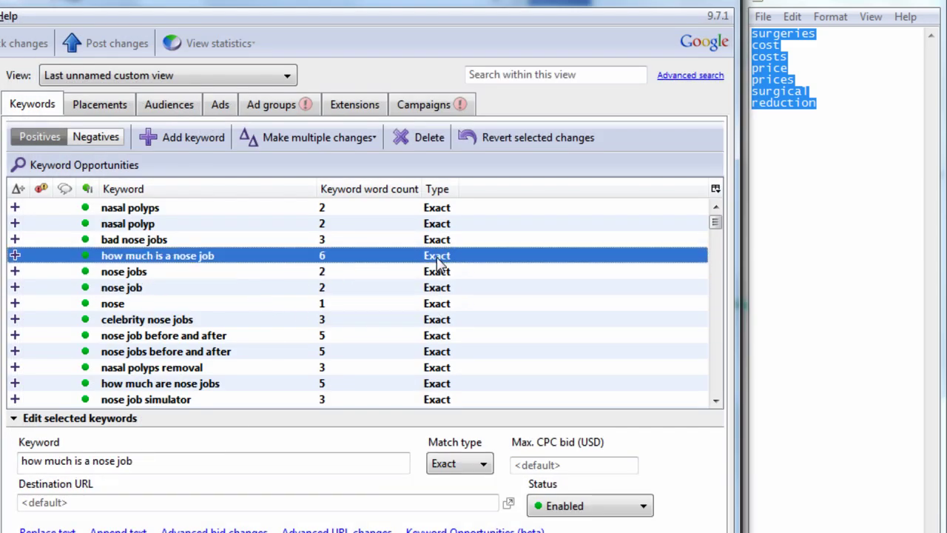
pyautogui.scroll(-3, 281, 296)
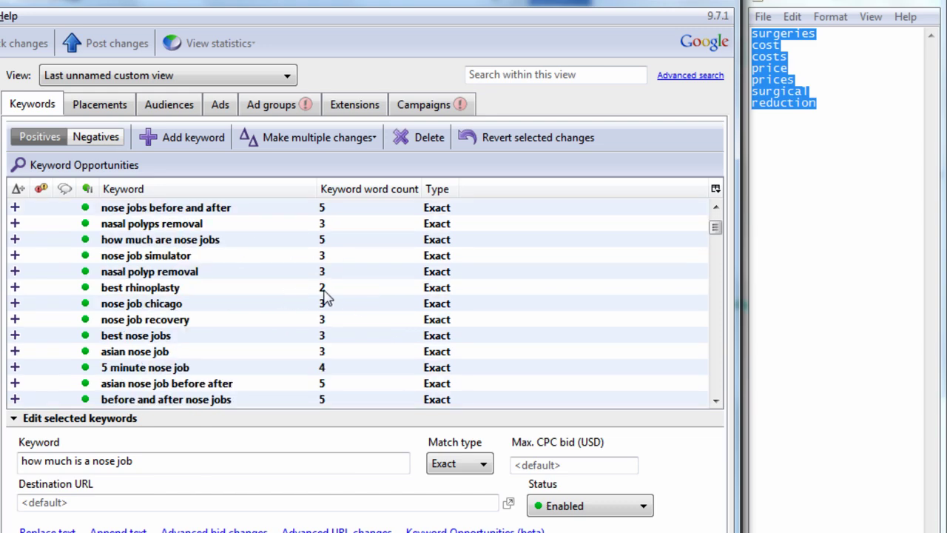
pyautogui.scroll(-4, 326, 296)
pyautogui.scroll(-3, 326, 295)
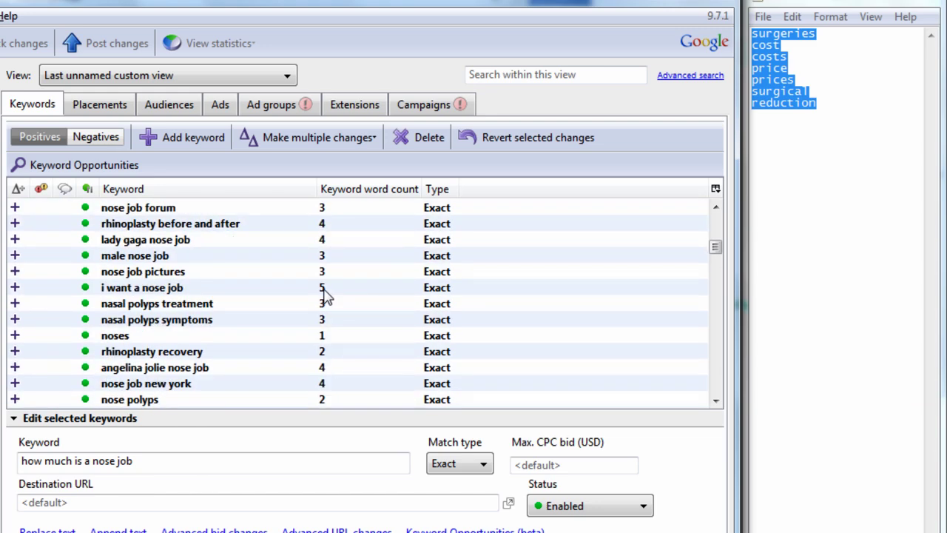
pyautogui.scroll(-3, 336, 296)
pyautogui.scroll(-3, 345, 296)
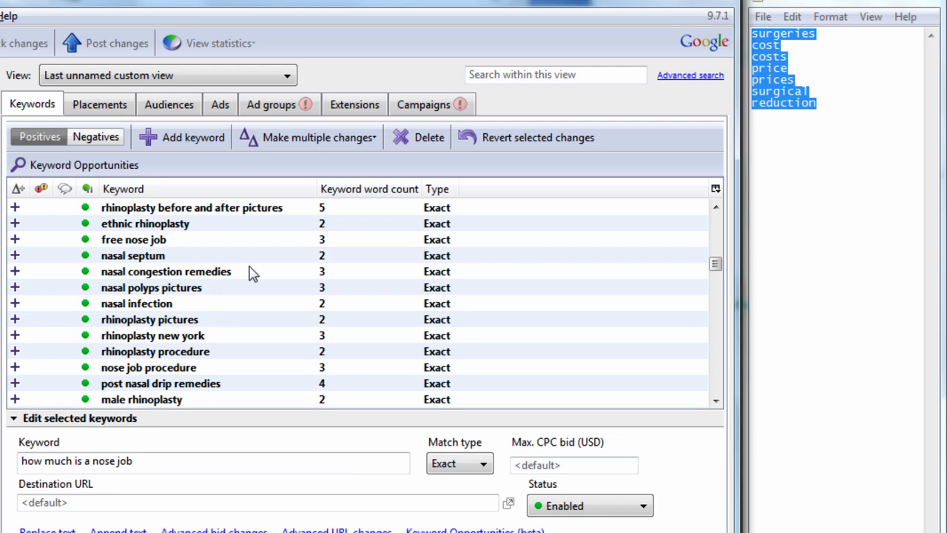
pyautogui.scroll(-2, 250, 271)
pyautogui.scroll(-3, 306, 281)
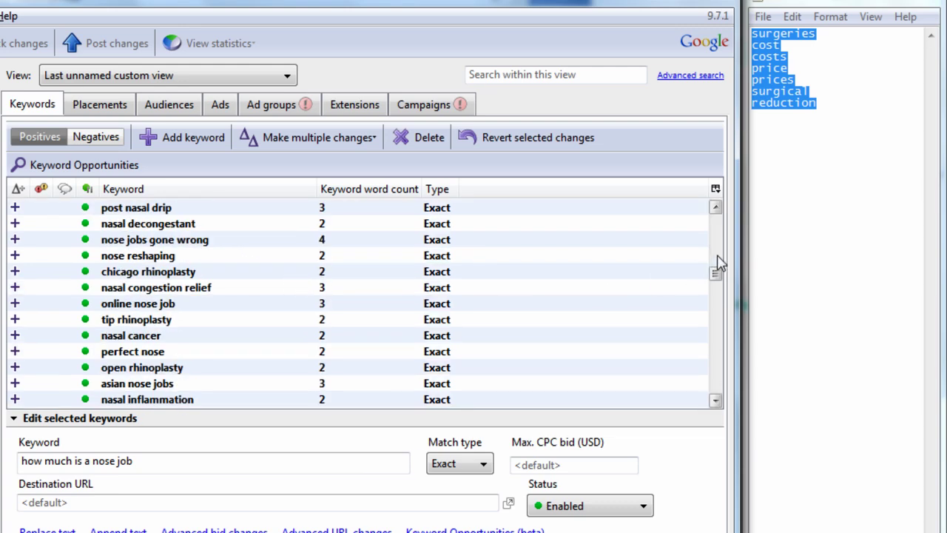
pyautogui.moveTo(717, 269); pyautogui.dragTo(718, 366)
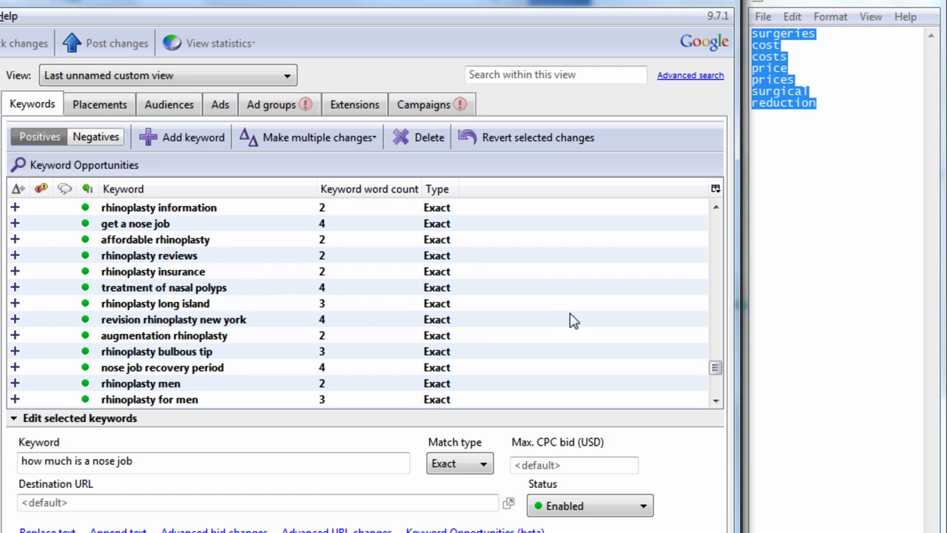
# - Select all the filtered irrelevant keywords in Ad group #1 and cut them from the list
pyautogui.moveTo(716, 367); pyautogui.dragTo(714, 221)
pyautogui.click(286, 288)
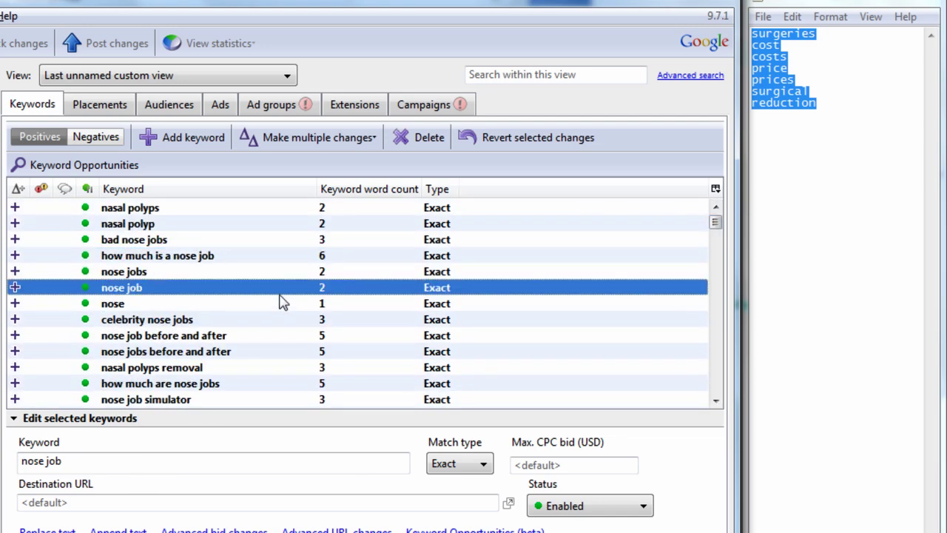
pyautogui.click(281, 337)
pyautogui.hotkey('ctrl', 'a')
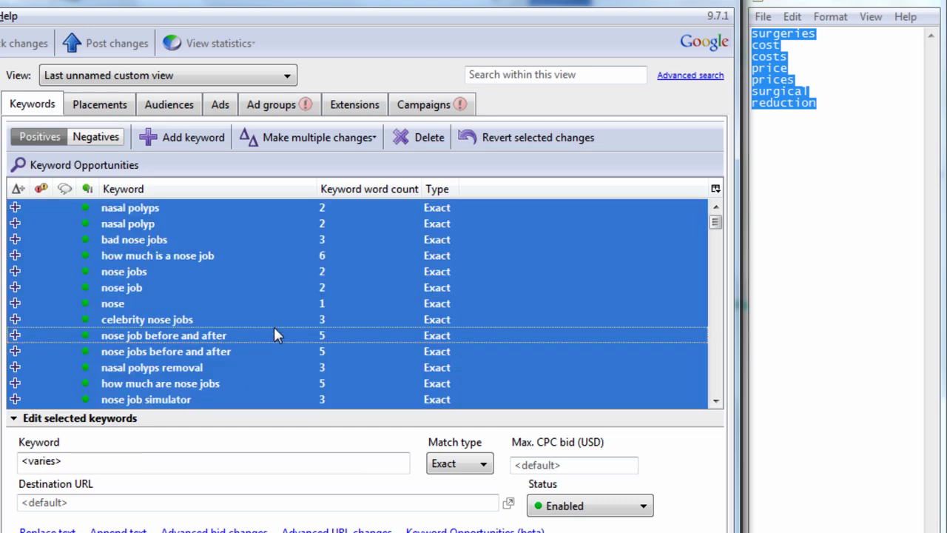
pyautogui.press('Delete')
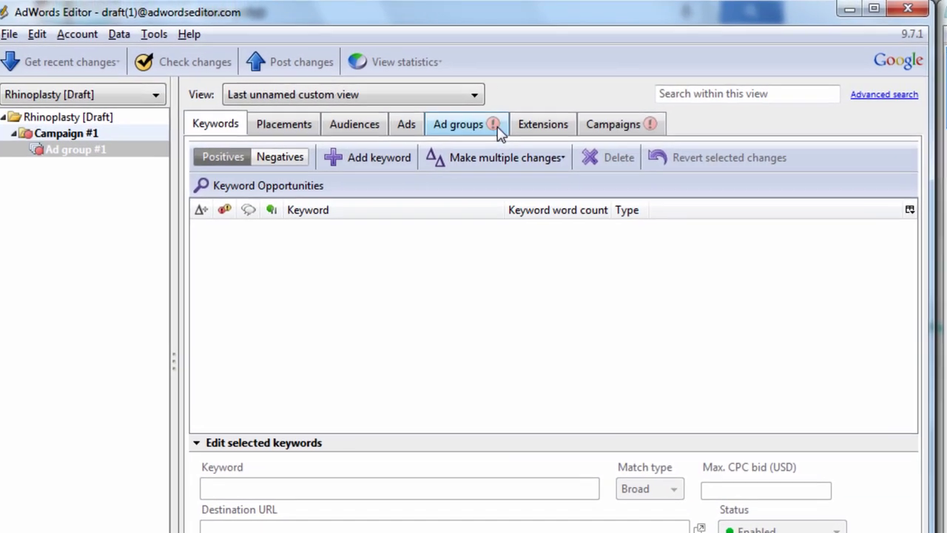
# - Add a second ad group to Campaign #1 and paste the cut keywords into its keyword list
pyautogui.click(486, 130)
pyautogui.click(222, 158)
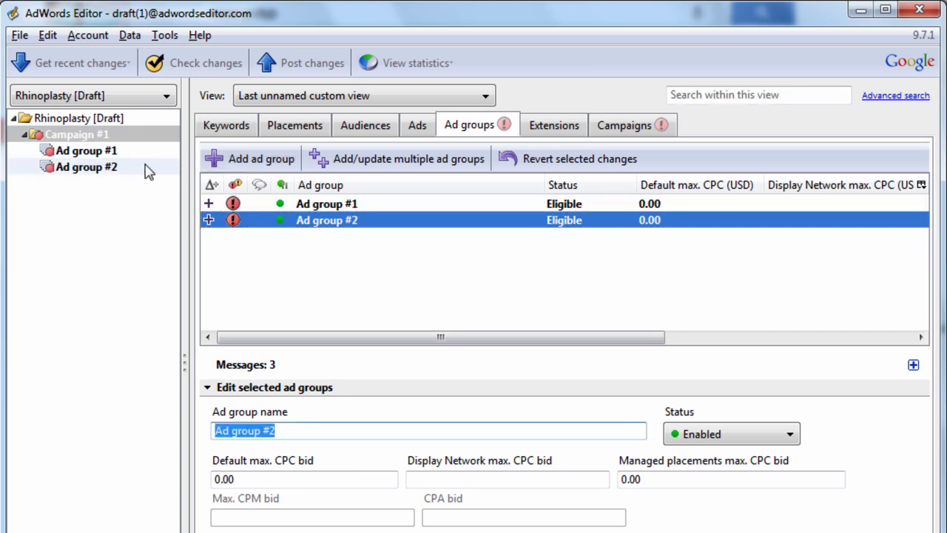
pyautogui.click(130, 170)
pyautogui.click(226, 125)
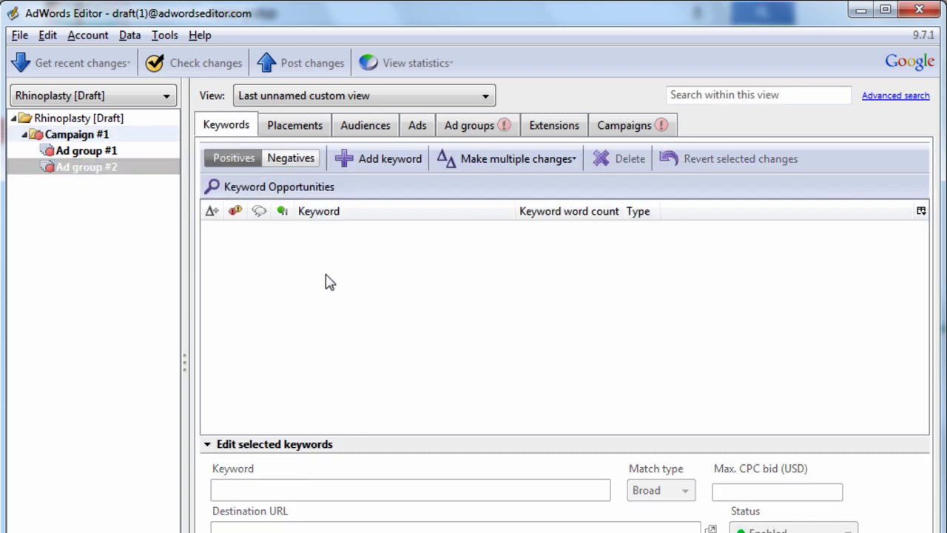
pyautogui.hotkey('ctrl', 'v')
pyautogui.click(341, 295)
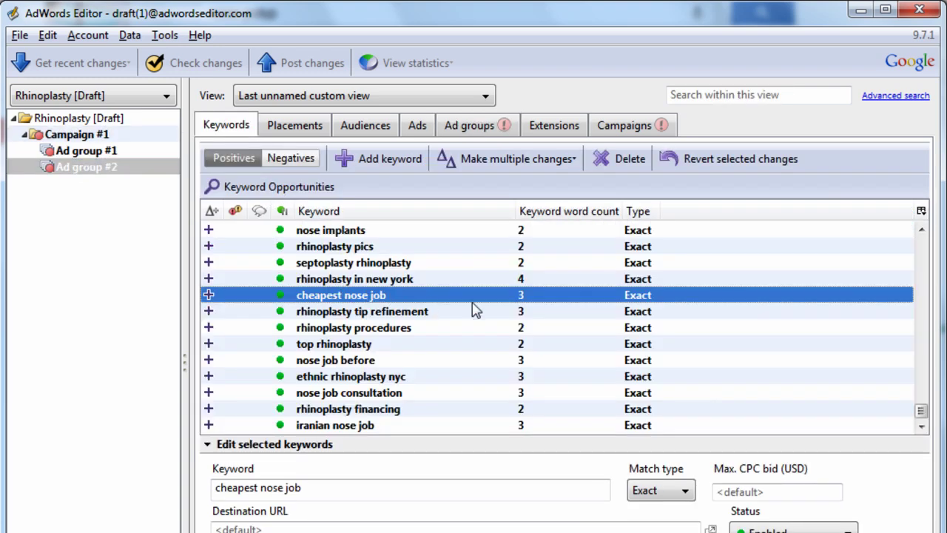
pyautogui.moveTo(921, 411); pyautogui.dragTo(920, 242)
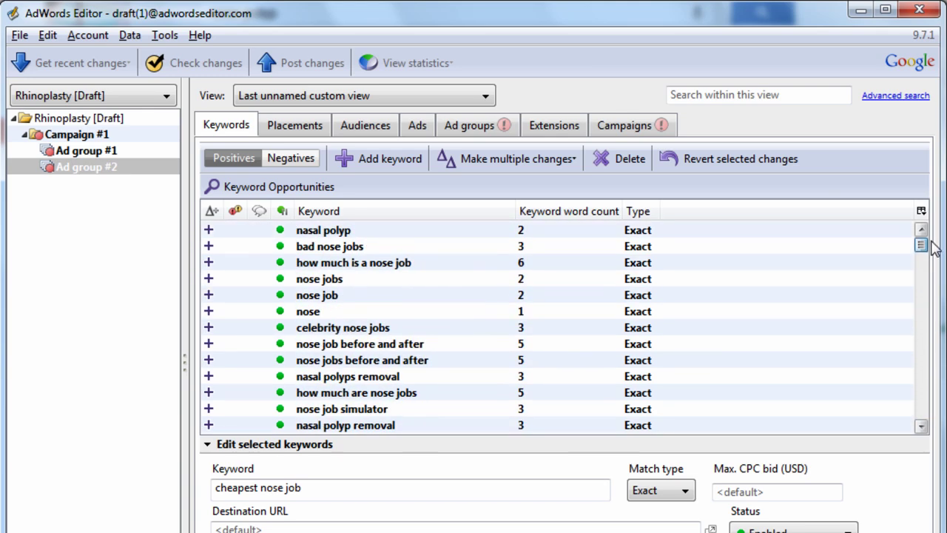
pyautogui.click(380, 267)
# - Return to Ad group #1 and switch its keyword view to All
pyautogui.click(81, 152)
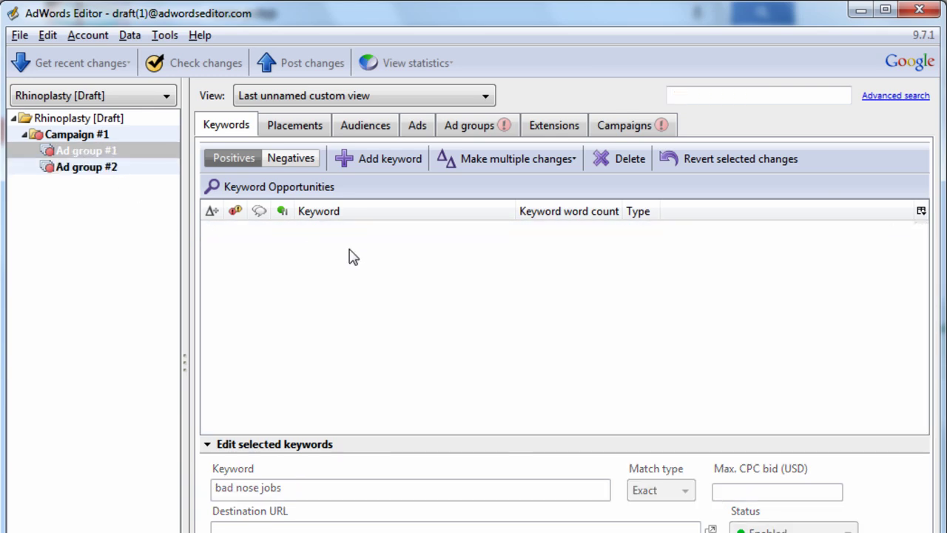
pyautogui.click(361, 103)
pyautogui.click(359, 119)
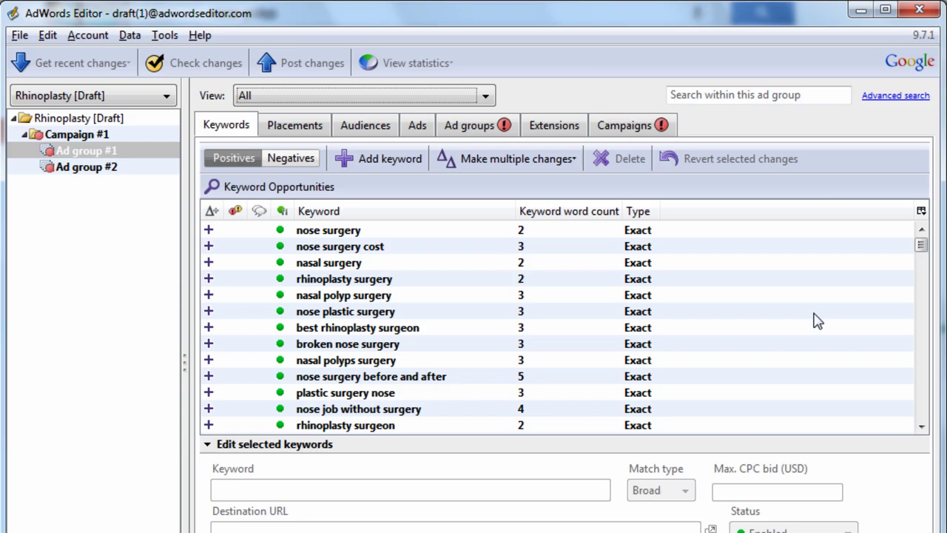
# - Examine the remaining keywords in Ad group #1 for relevance and for place names such as los angeles
pyautogui.moveTo(921, 245); pyautogui.dragTo(922, 277)
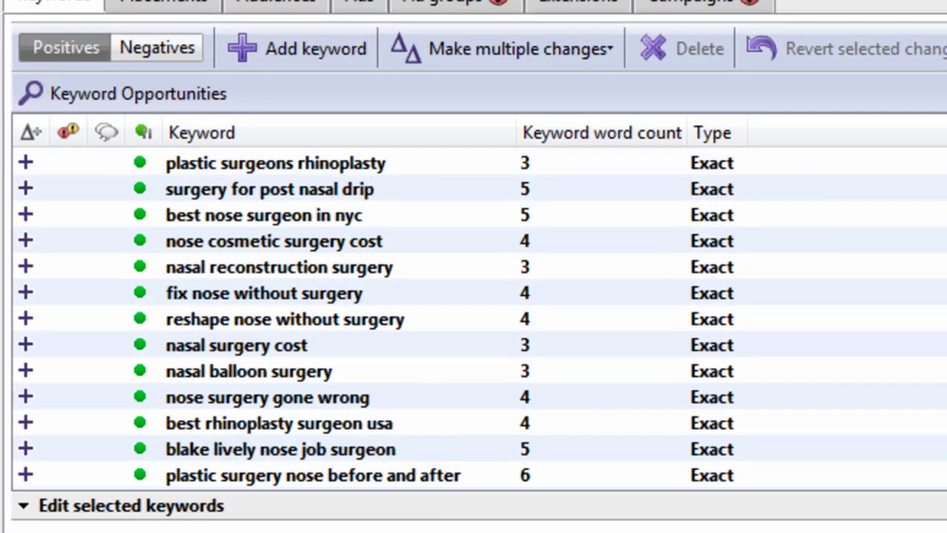
pyautogui.scroll(-15, 473, 318)
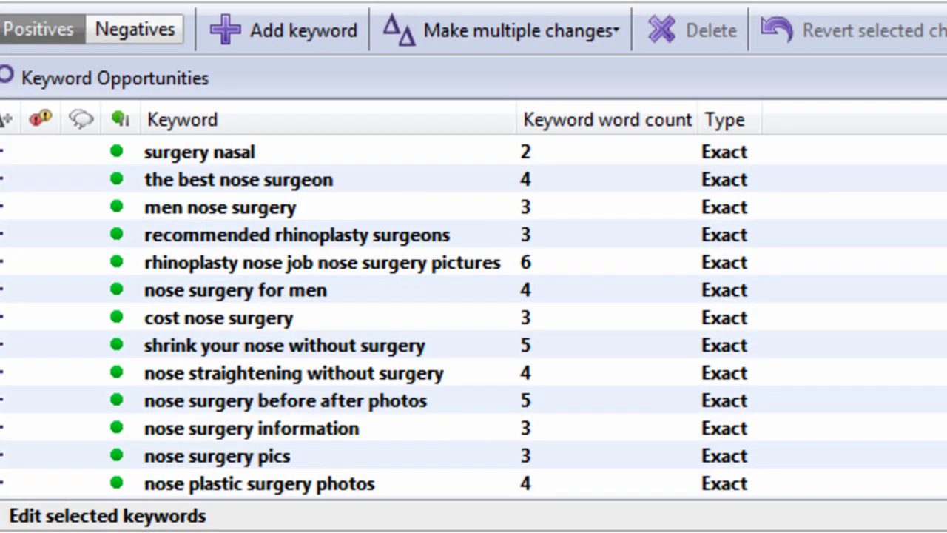
pyautogui.scroll(-12, 473, 318)
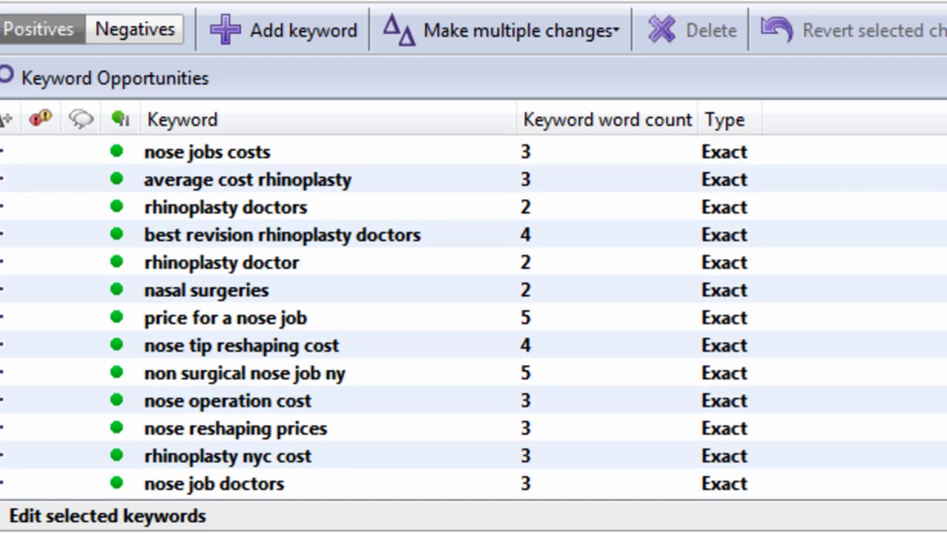
pyautogui.scroll(-5, 936, 296)
pyautogui.scroll(3, 937, 295)
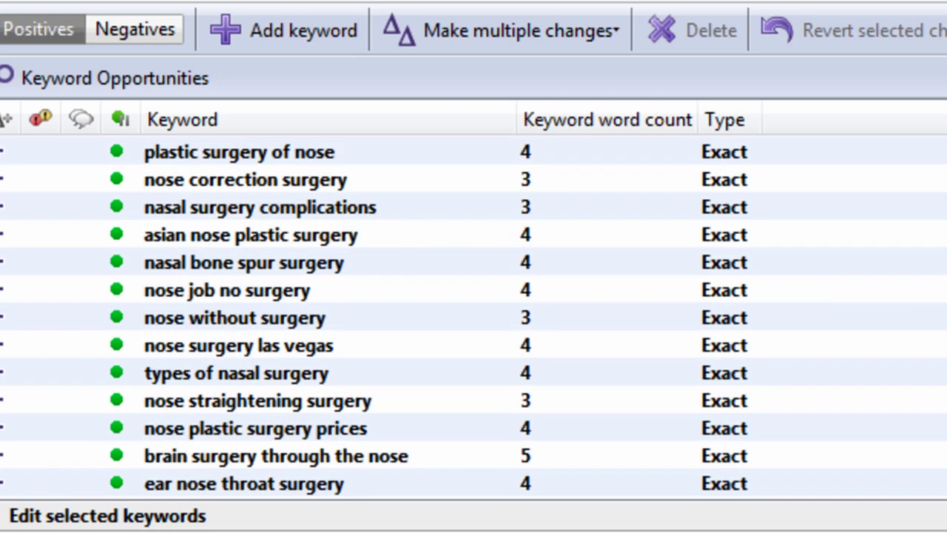
pyautogui.click(936, 290)
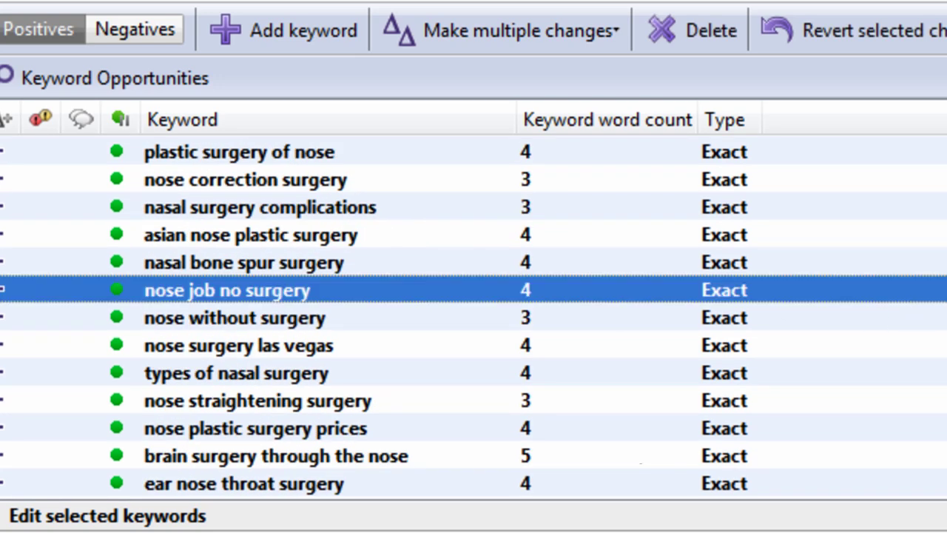
pyautogui.scroll(7, 909, 222)
pyautogui.click(662, 262)
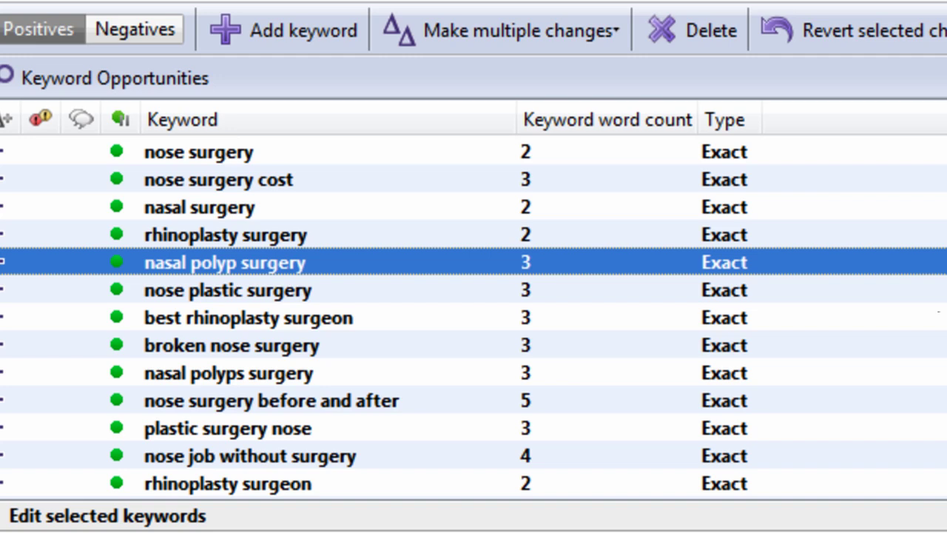
pyautogui.scroll(-10, 474, 316)
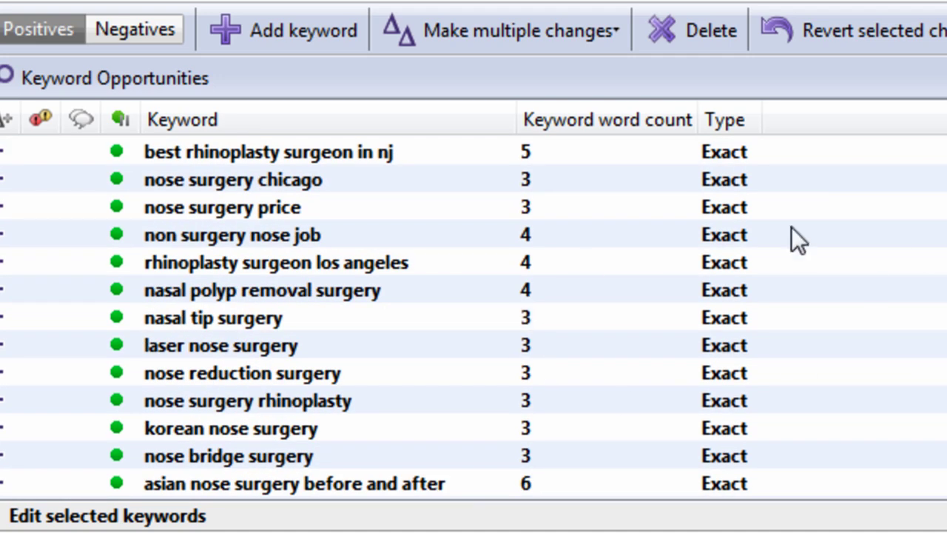
pyautogui.click(372, 317)
pyautogui.click(375, 373)
pyautogui.click(468, 317)
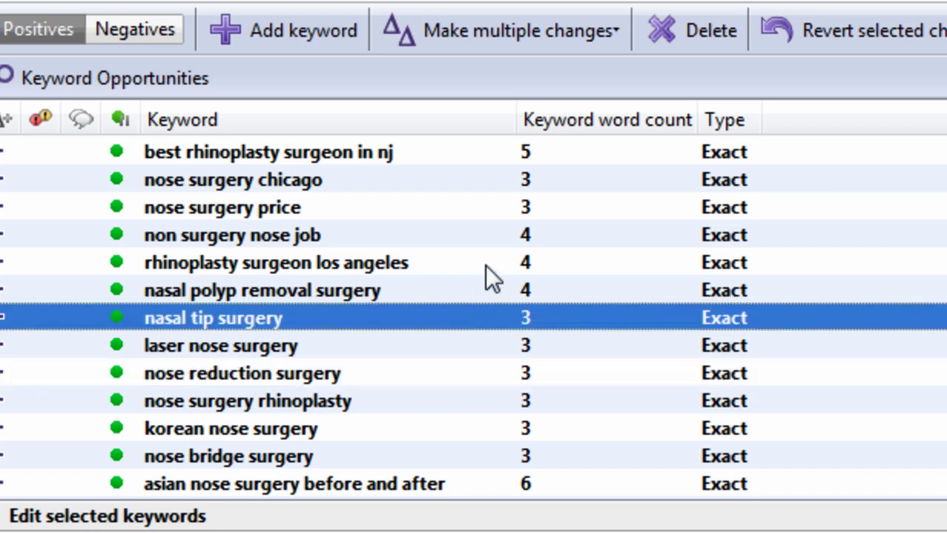
pyautogui.click(485, 263)
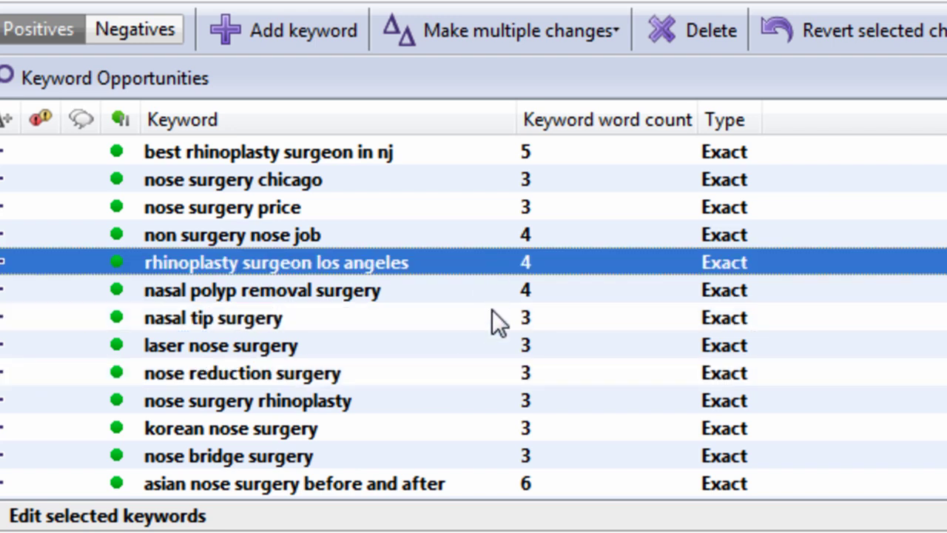
pyautogui.click(765, 520)
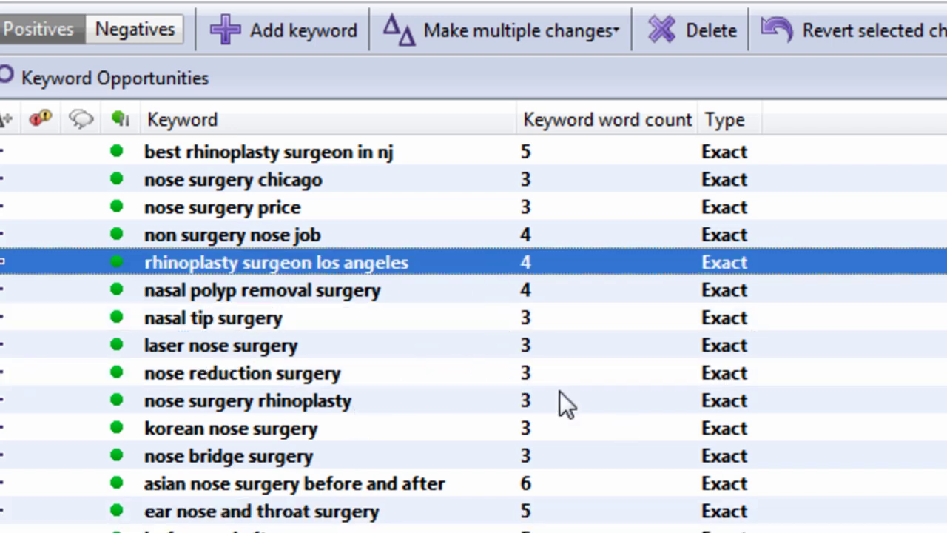
# - Copy all keywords of Ad group #1 and paste them into the Excel worksheet starting at cell A1
pyautogui.click(385, 164)
pyautogui.click(468, 373)
pyautogui.hotkey('ctrl', 'a')
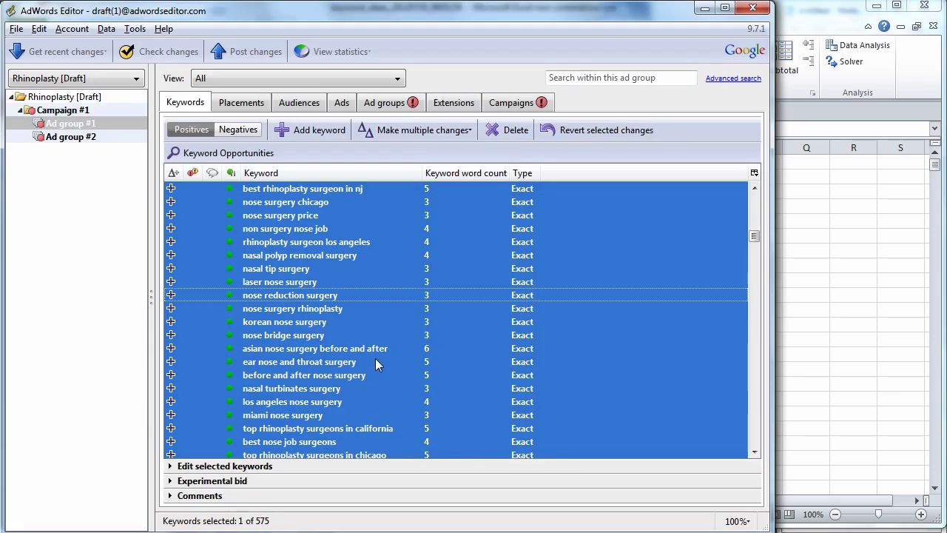
pyautogui.click(375, 361)
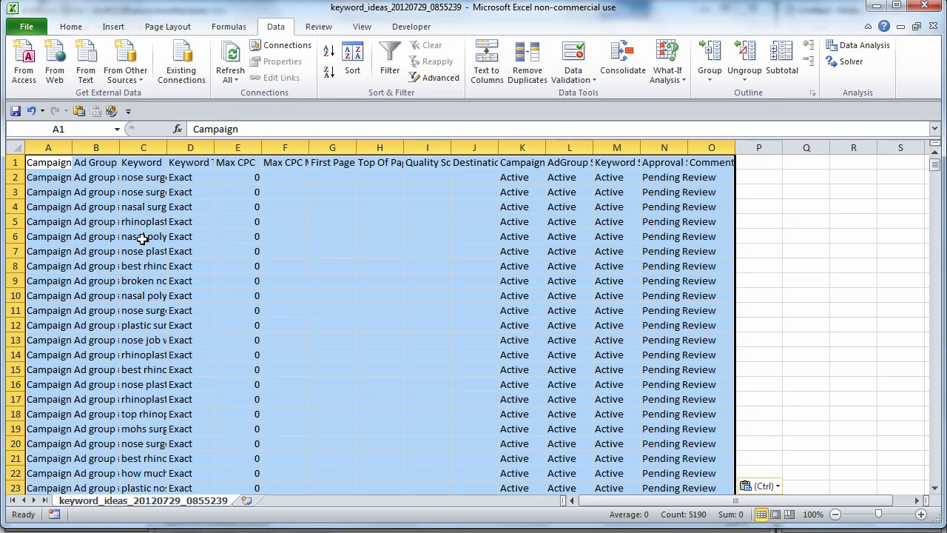
# - Fit the Keyword column to its contents and copy all its keywords from C2 down, without the header
pyautogui.click(103, 221)
pyautogui.click(156, 147)
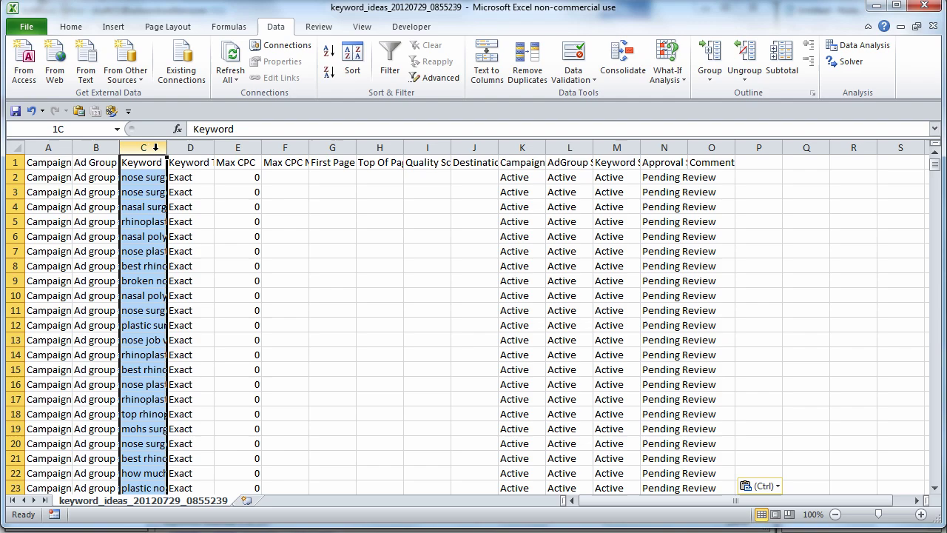
pyautogui.doubleClick(170, 148)
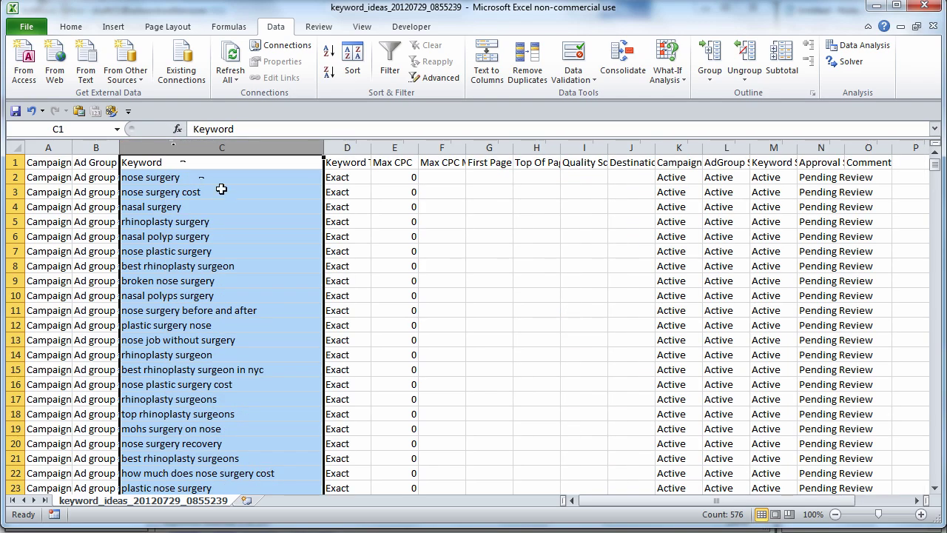
pyautogui.click(255, 178)
pyautogui.hotkey('ctrl', 'shift', 'Down')
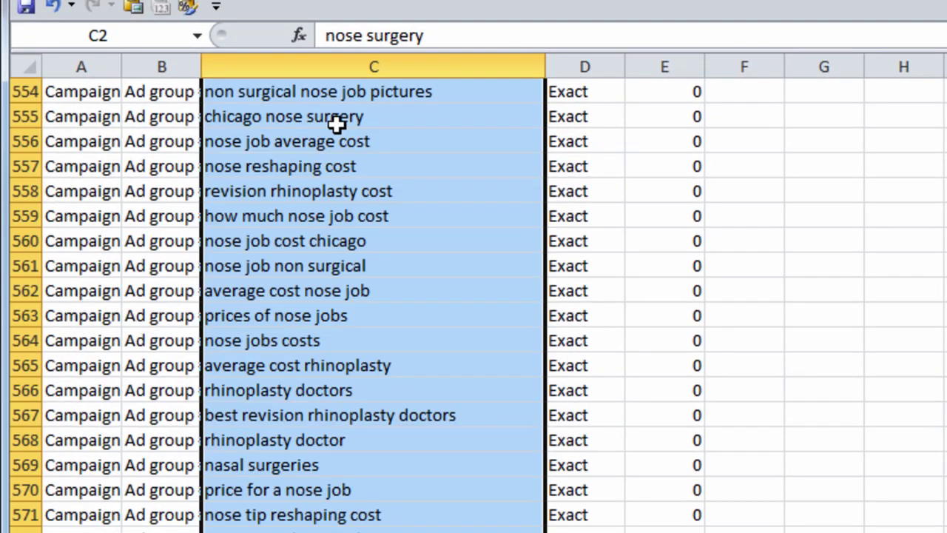
pyautogui.hotkey('ctrl', 'c')
pyautogui.scroll(-2, 433, 214)
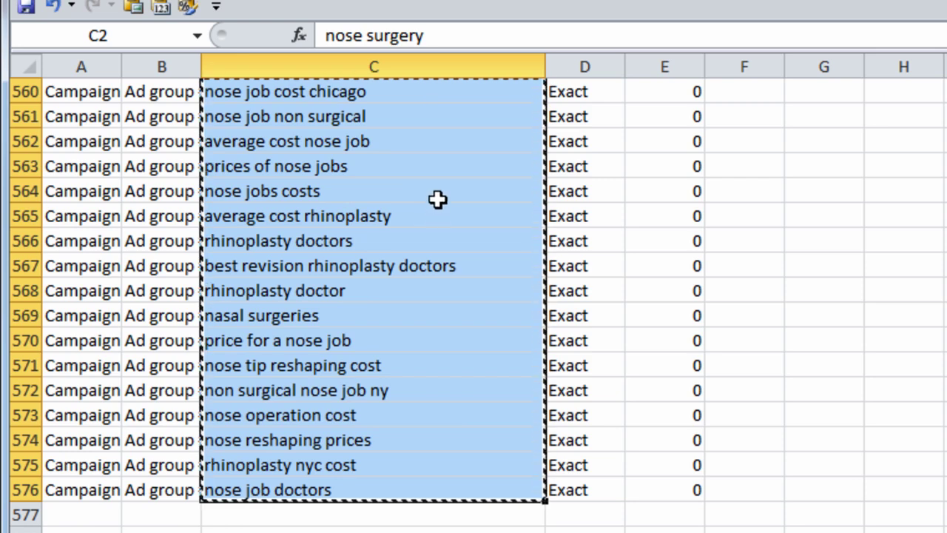
# - Switch to Keyword Classifier, paste the keywords into the original list, and remove the trailing blank line
pyautogui.hotkey('alt', 'Tab')
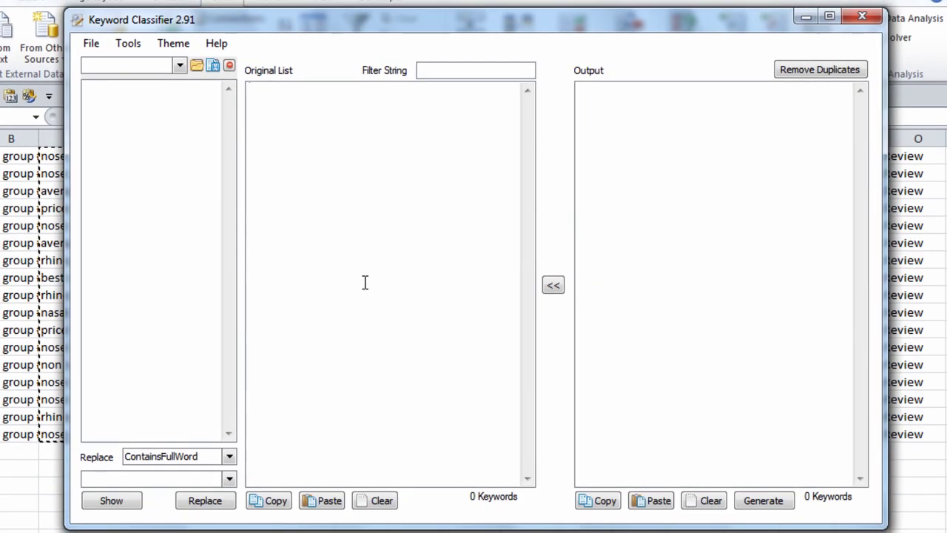
pyautogui.hotkey('ctrl', 'v')
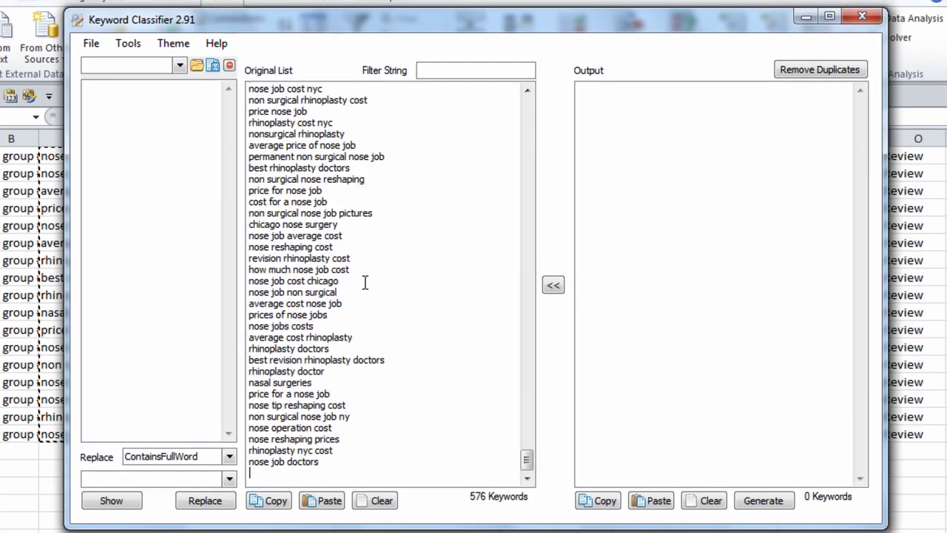
pyautogui.press('BackSpace')
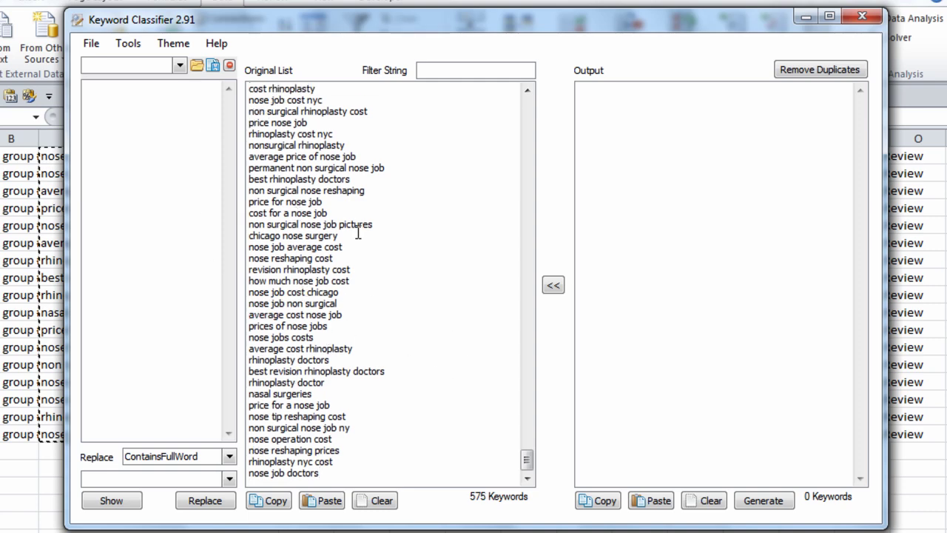
pyautogui.moveTo(528, 454); pyautogui.dragTo(519, 100)
# - Load the [country] word list, clear its replacement text, and replace full-word country matches in the keywords with nothing
pyautogui.click(180, 65)
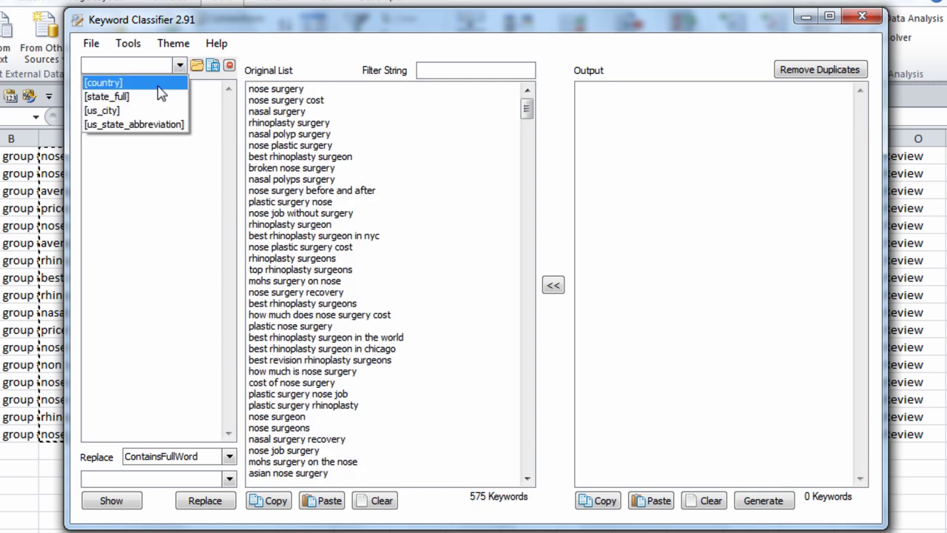
pyautogui.click(162, 84)
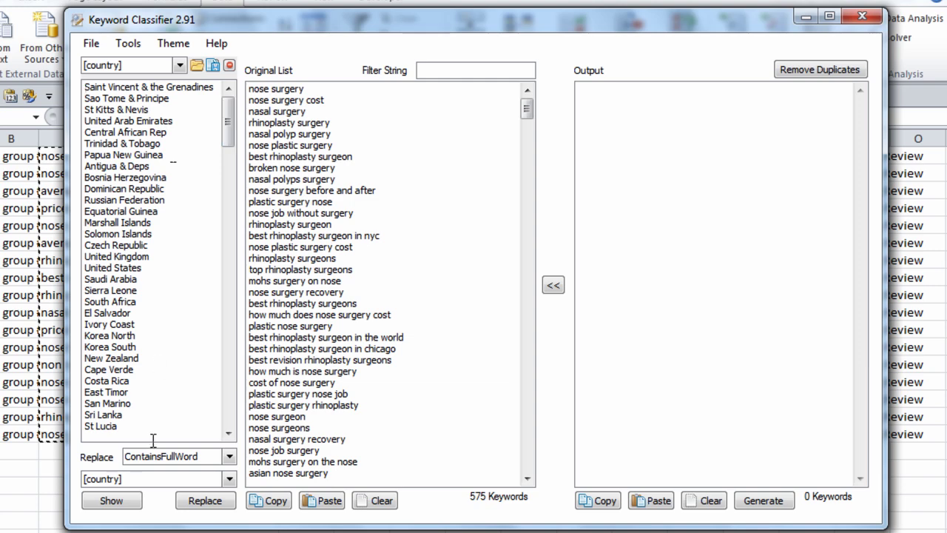
pyautogui.doubleClick(156, 477)
pyautogui.press('BackSpace')
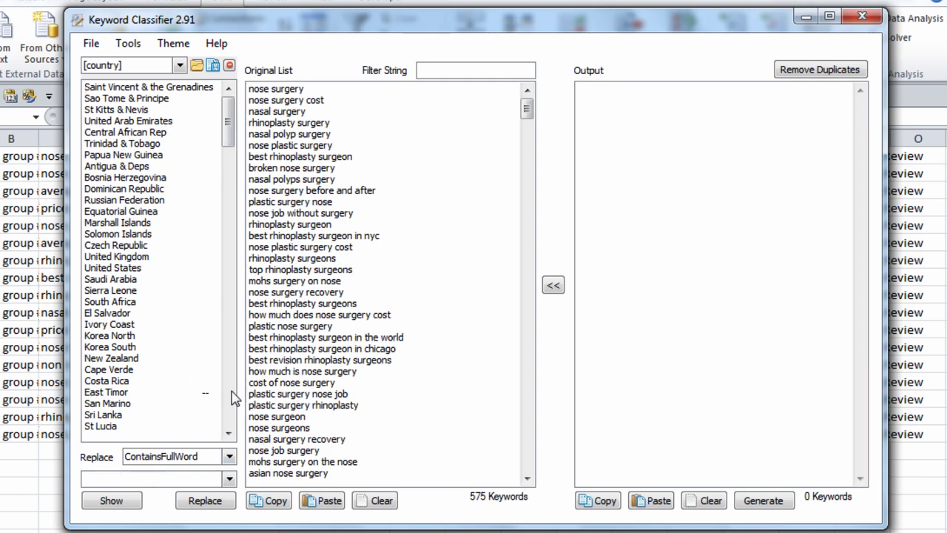
pyautogui.moveTo(226, 120); pyautogui.dragTo(210, 354)
pyautogui.click(154, 253)
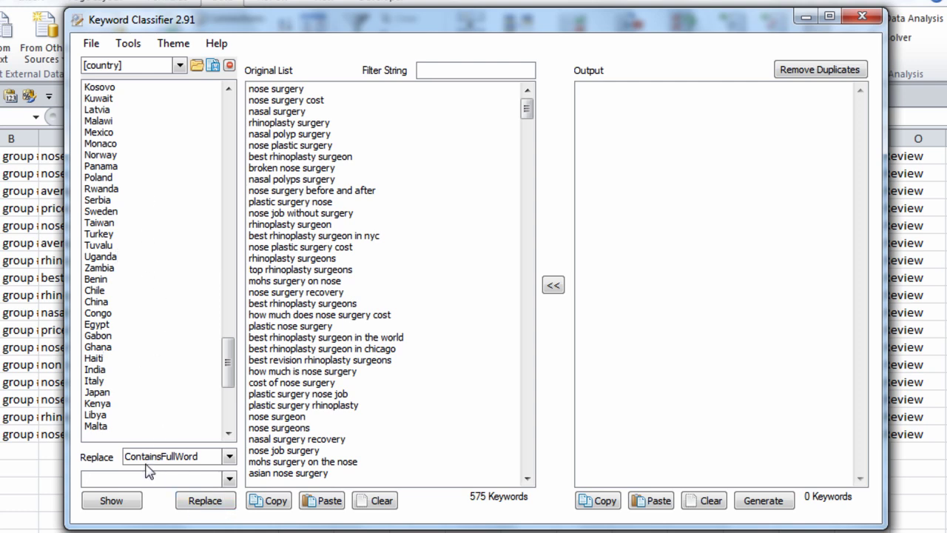
pyautogui.click(209, 507)
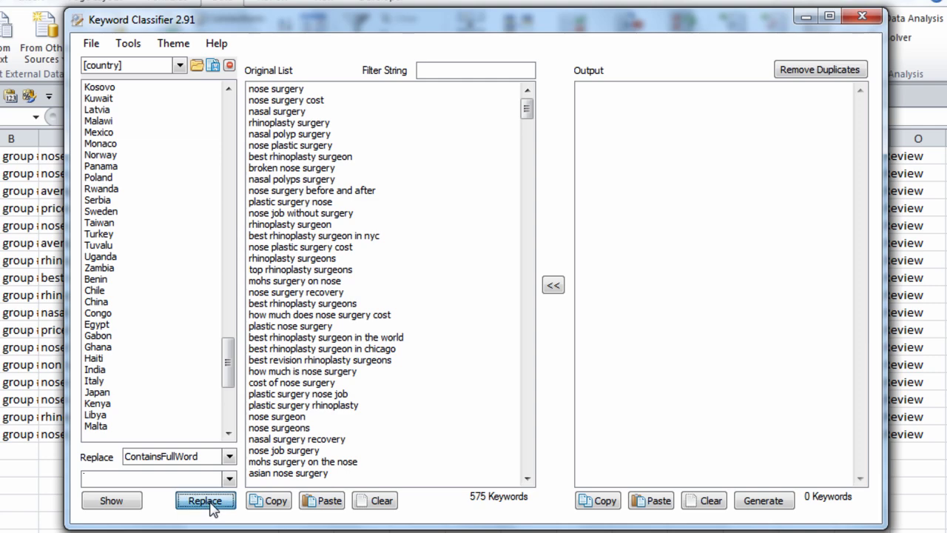
# - Remove duplicates from the output keywords and move them back to the original list
pyautogui.click(811, 77)
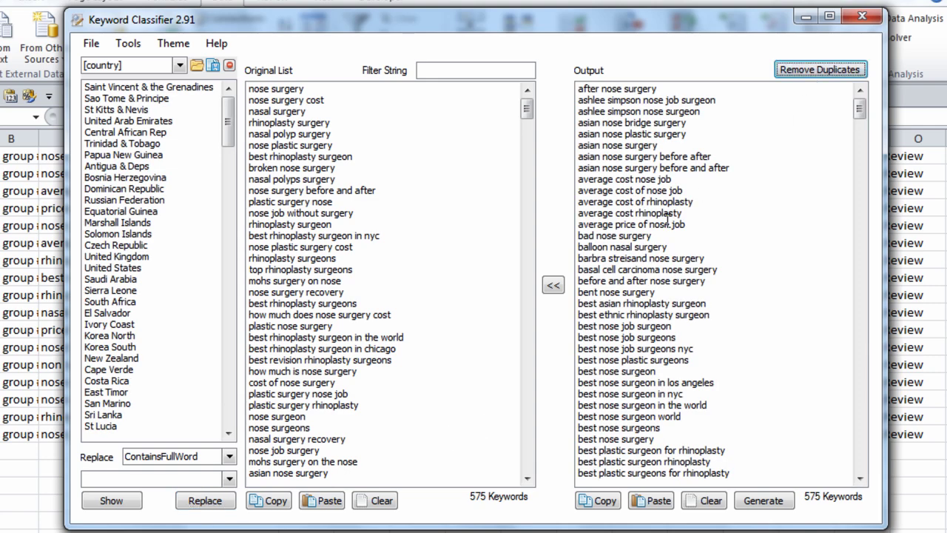
pyautogui.click(556, 288)
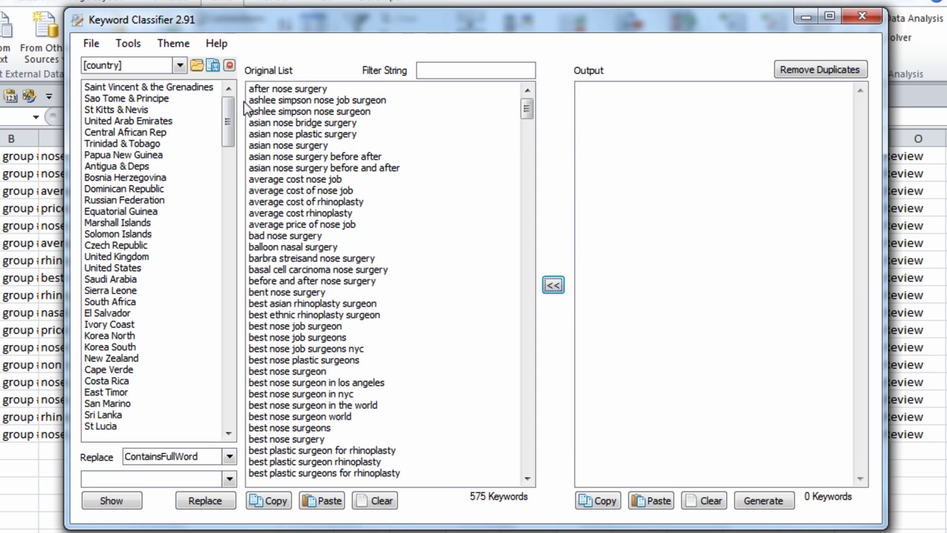
# - Load the [state_full] word list, clear its replacement text, and replace full-word state name matches in the keywords with nothing
pyautogui.click(179, 67)
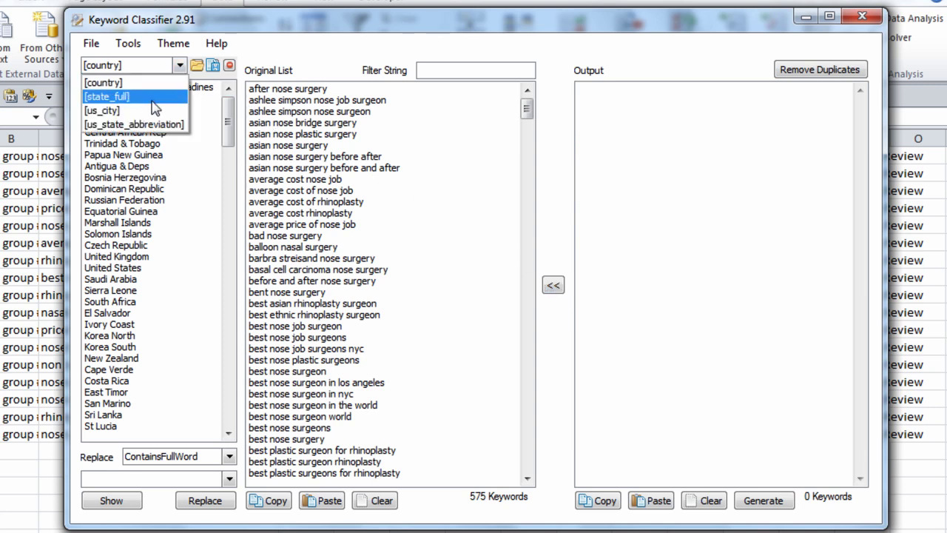
pyautogui.click(154, 108)
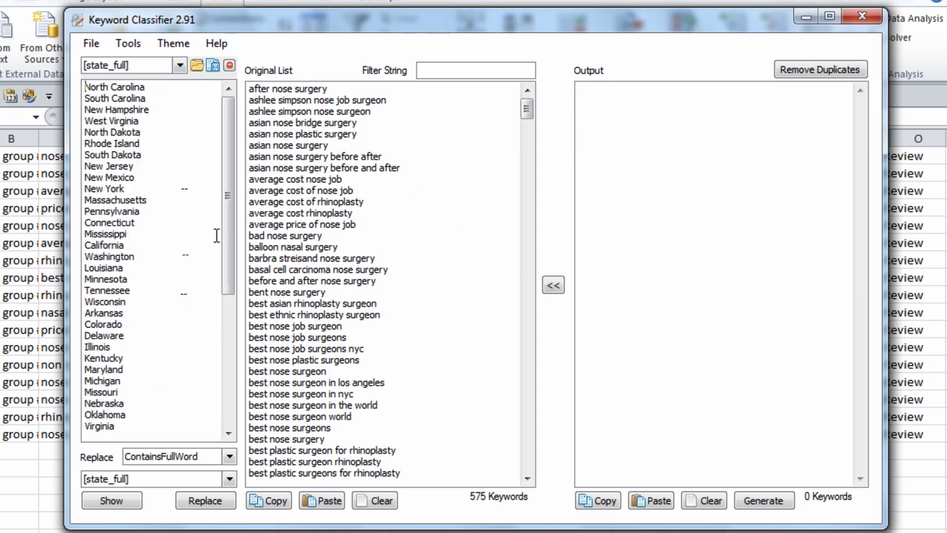
pyautogui.scroll(-7, 216, 236)
pyautogui.doubleClick(158, 477)
pyautogui.press('BackSpace')
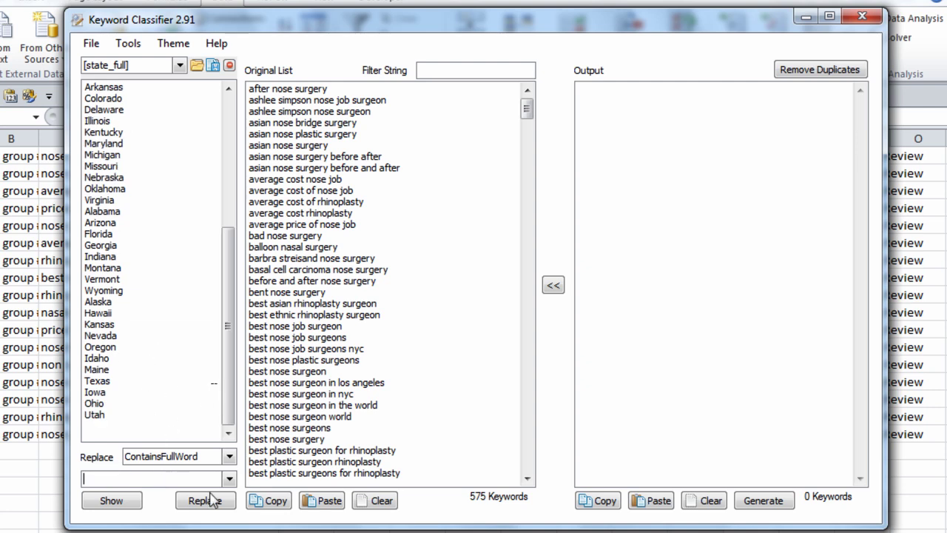
pyautogui.click(211, 500)
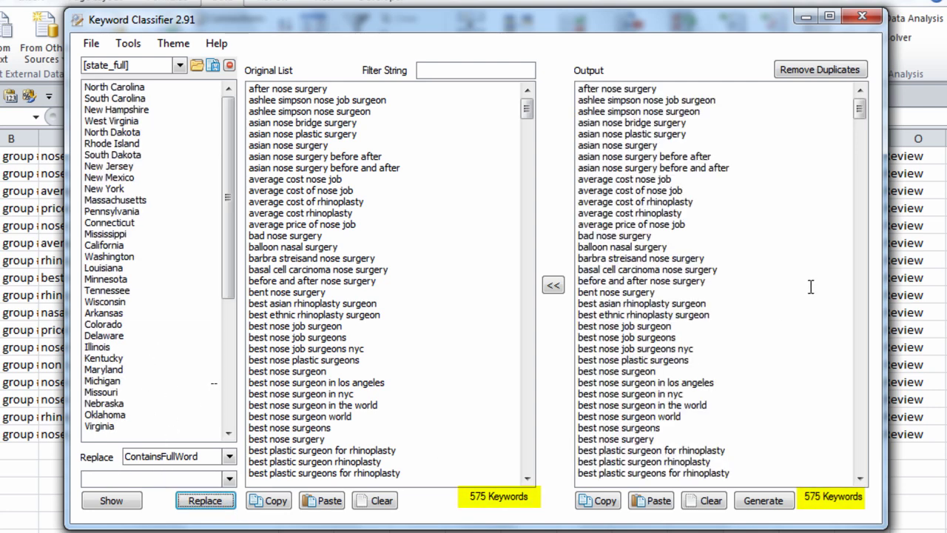
# - Remove duplicates from the state-stripped output and move the keywords back to the original list
pyautogui.click(817, 70)
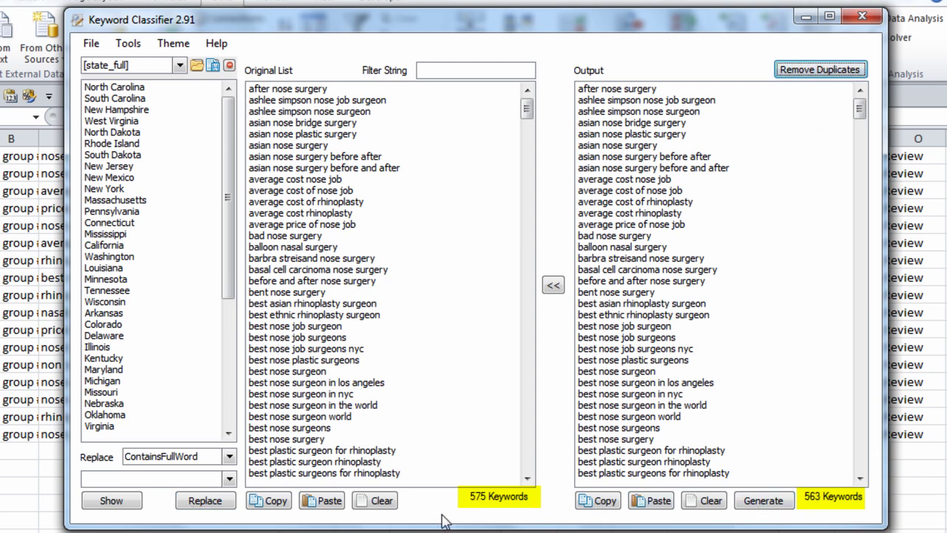
pyautogui.click(554, 287)
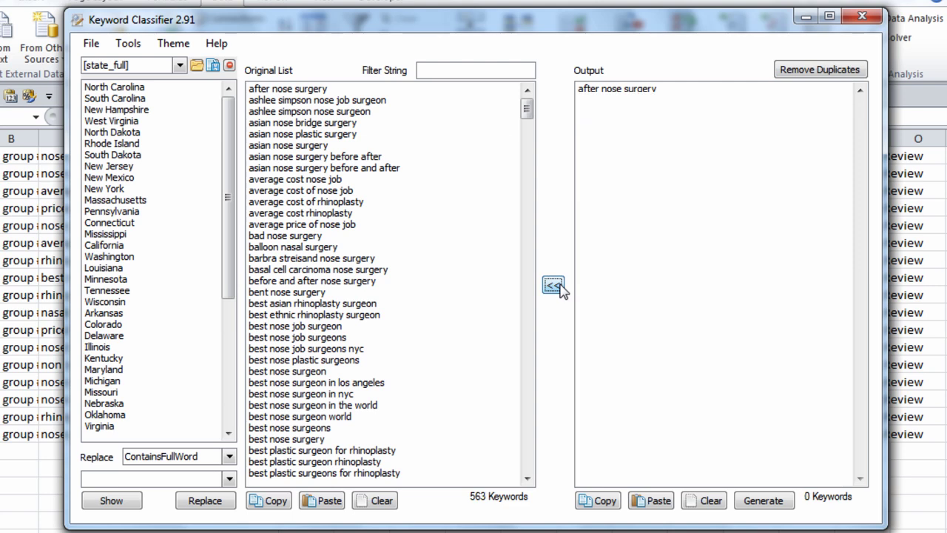
pyautogui.click(731, 215)
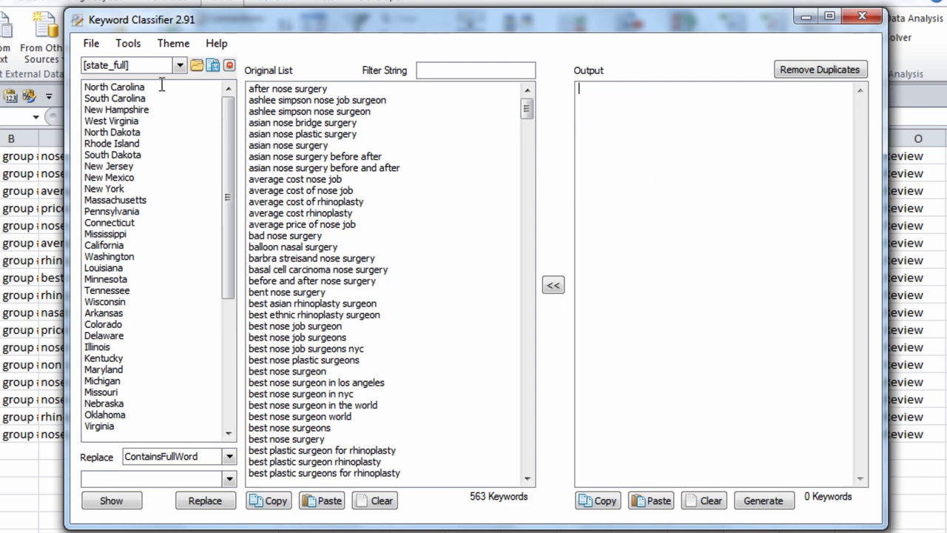
# - Replace full-word [us_state_abbreviation] matches in the keywords with nothing, and move the deduplicated output back to the original list
pyautogui.click(178, 66)
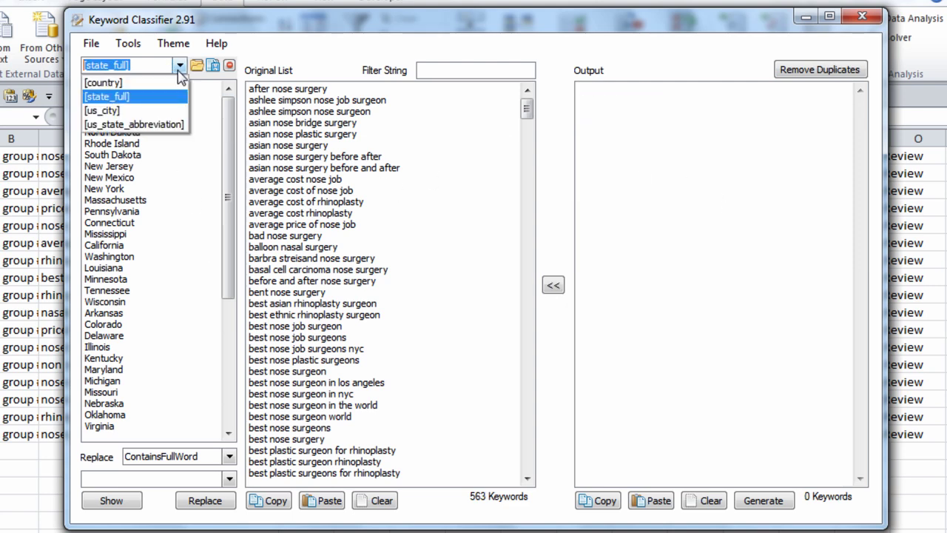
pyautogui.click(164, 122)
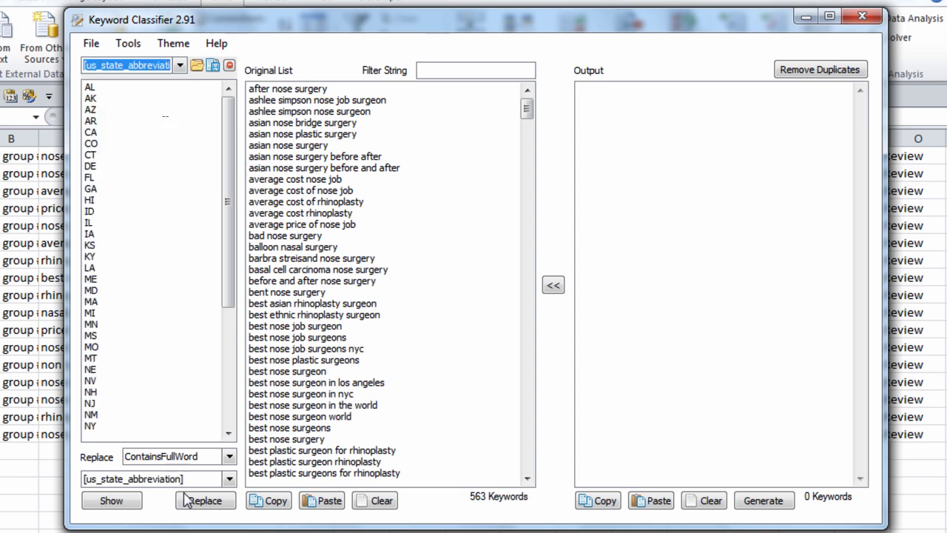
pyautogui.click(201, 478)
pyautogui.press('Delete')
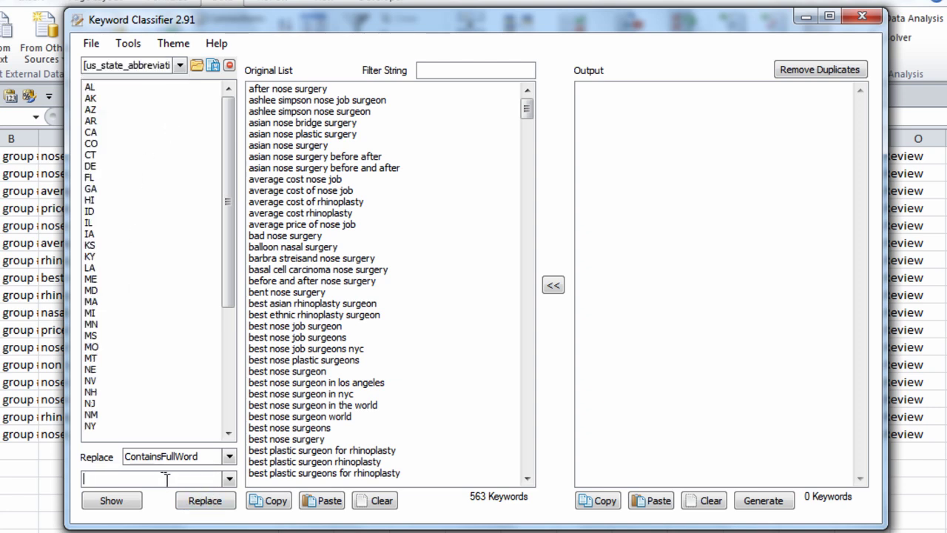
pyautogui.click(211, 504)
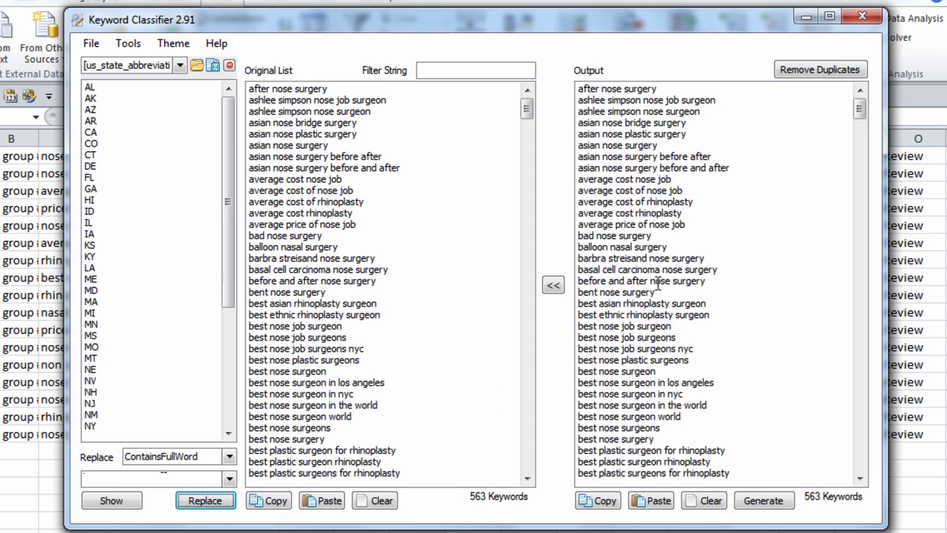
pyautogui.click(810, 74)
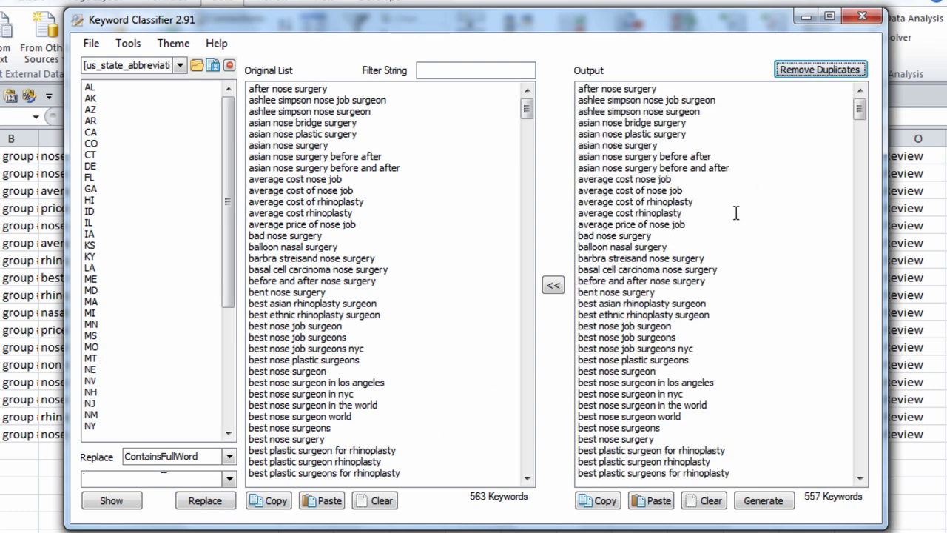
pyautogui.click(554, 287)
# - Replace full-word [us_city] matches in the keywords with nothing, and move the deduplicated output back to the original list
pyautogui.click(179, 65)
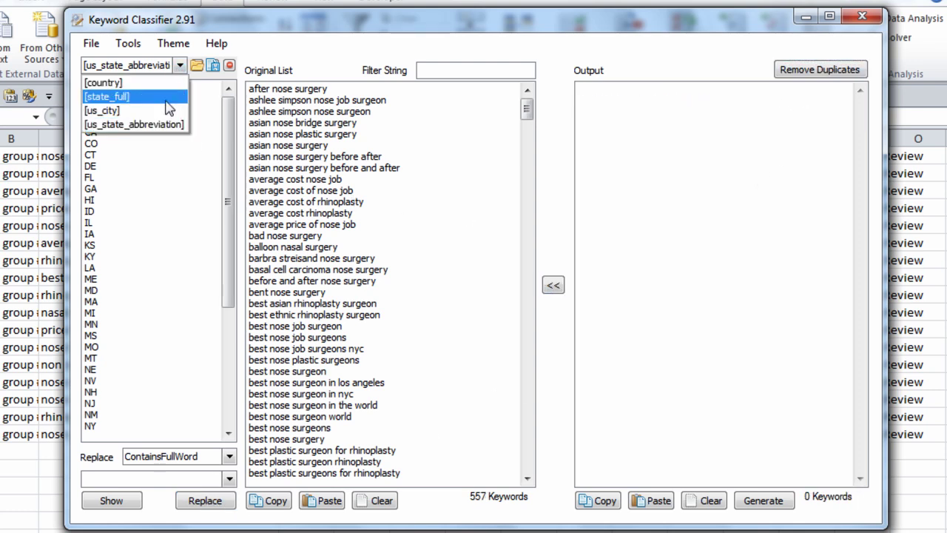
pyautogui.click(167, 108)
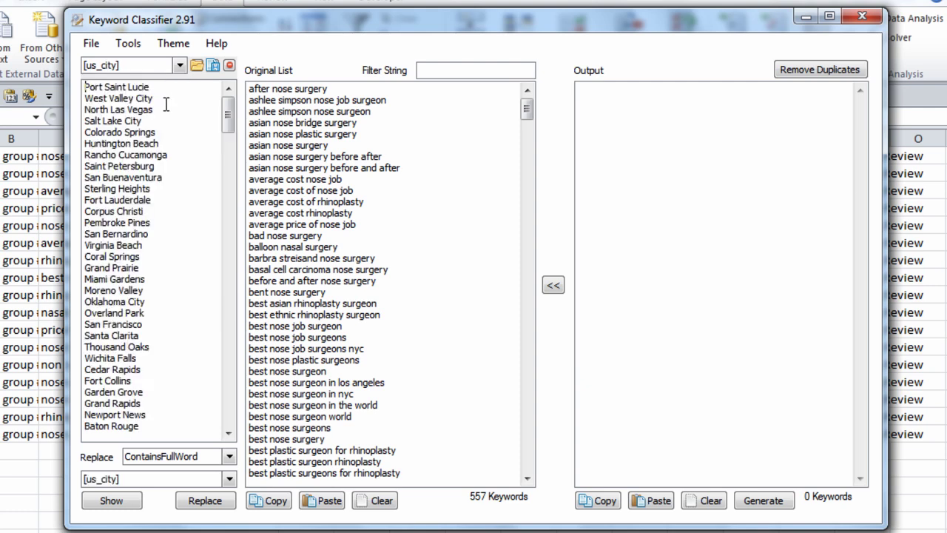
pyautogui.doubleClick(205, 477)
pyautogui.press('BackSpace')
pyautogui.click(209, 501)
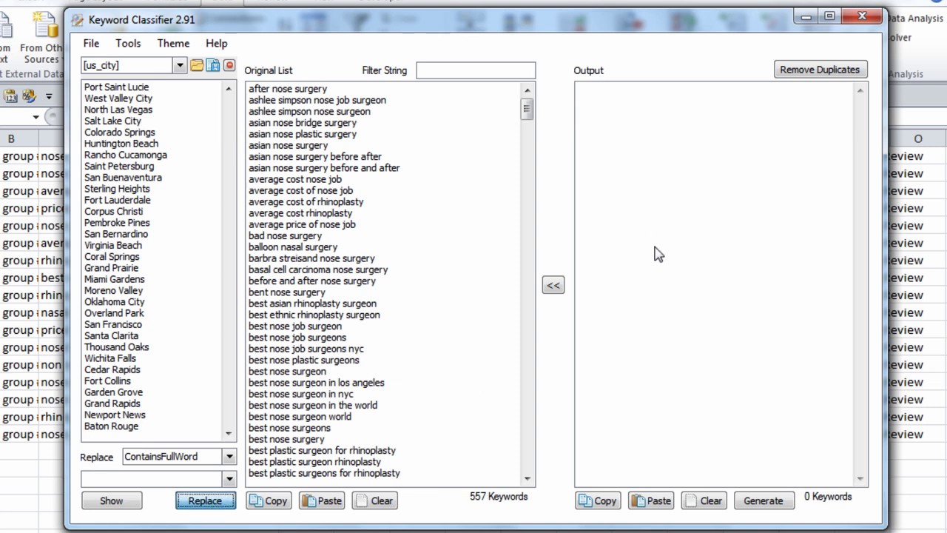
pyautogui.click(845, 74)
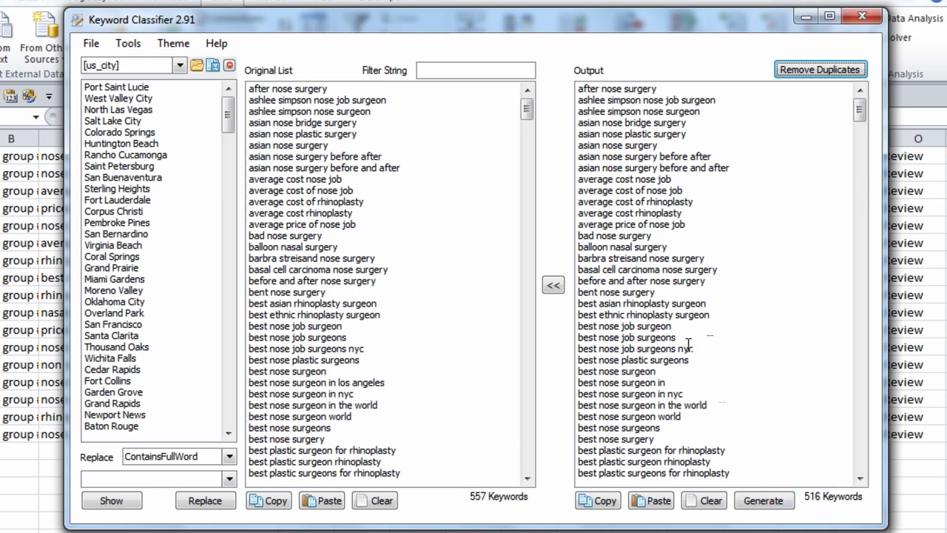
pyautogui.click(560, 290)
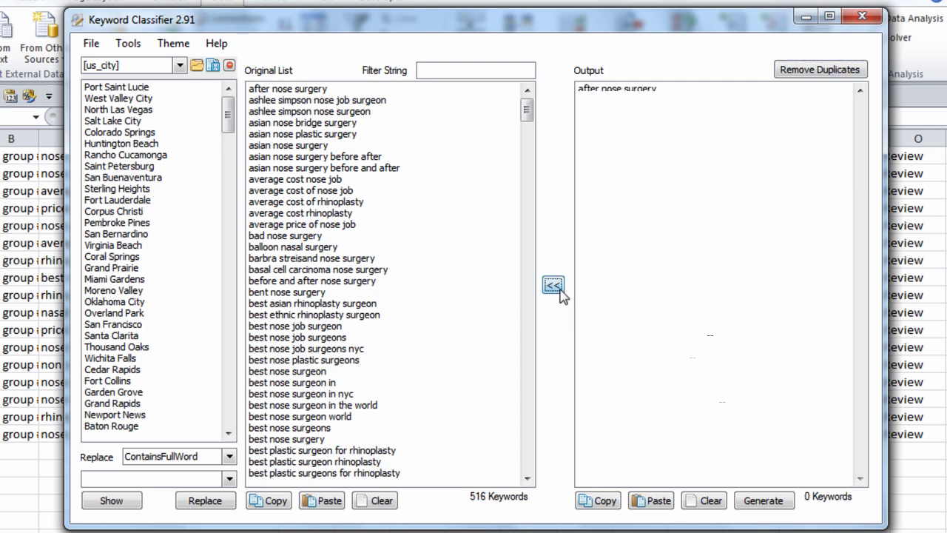
# - Filter the original list for "nyc" and add nyc on its own line after Portland in the [us_city] word list
pyautogui.doubleClick(350, 395)
pyautogui.click(419, 374)
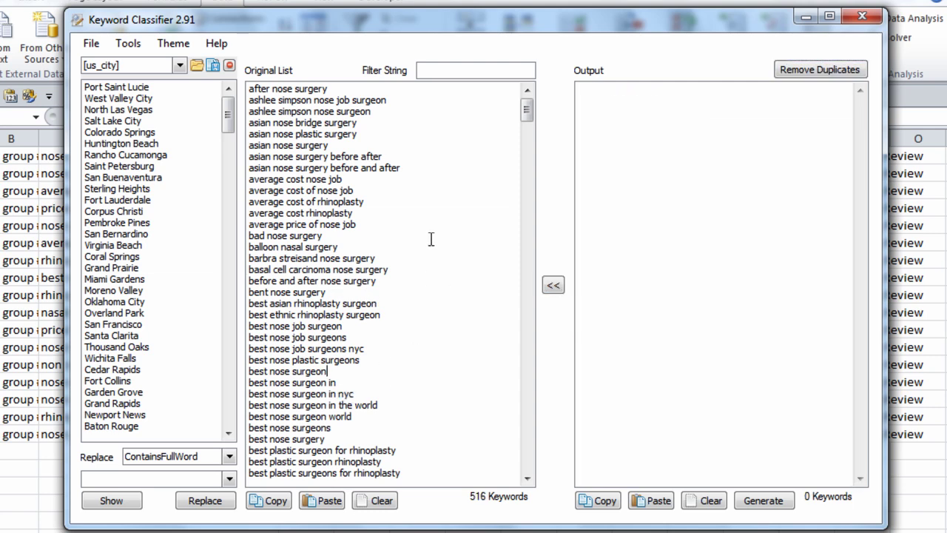
pyautogui.click(440, 72)
pyautogui.write('nyc')
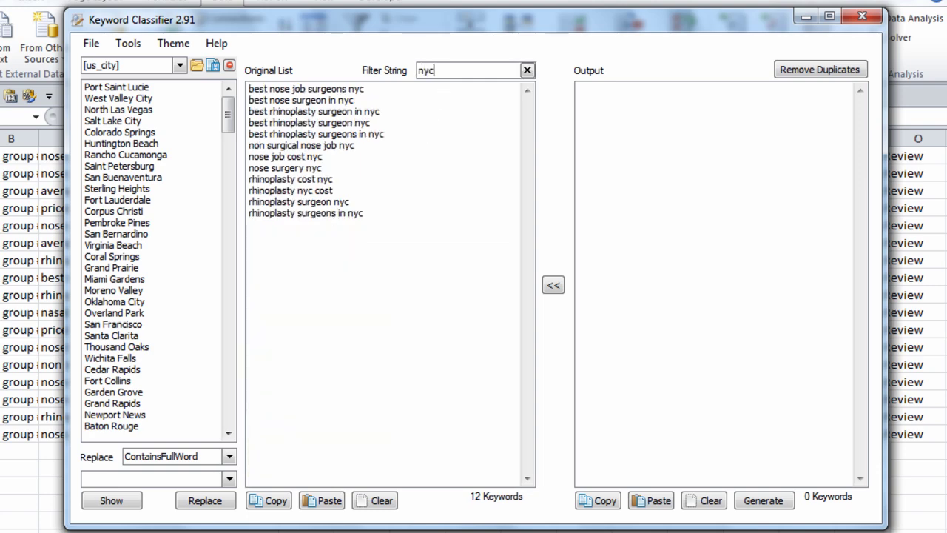
pyautogui.moveTo(228, 118); pyautogui.dragTo(228, 287)
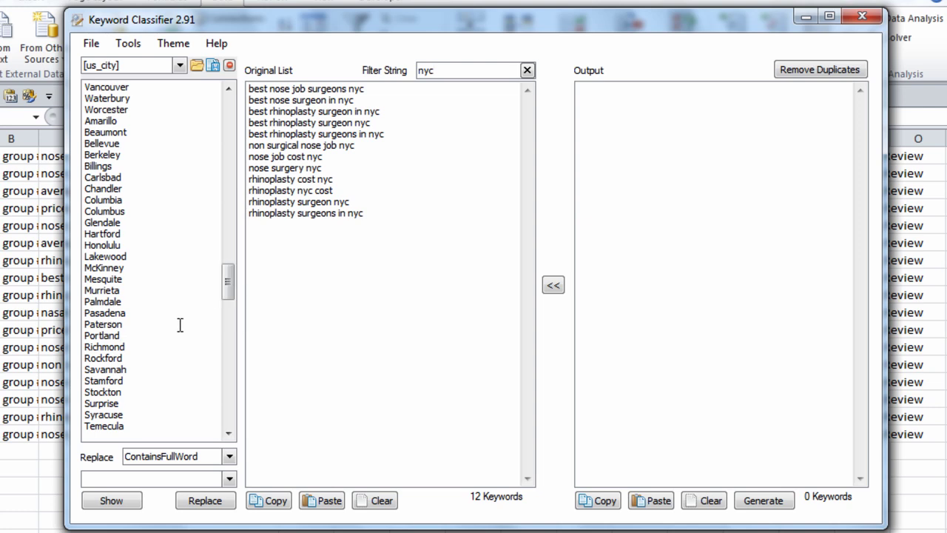
pyautogui.click(180, 335)
pyautogui.press('Return')
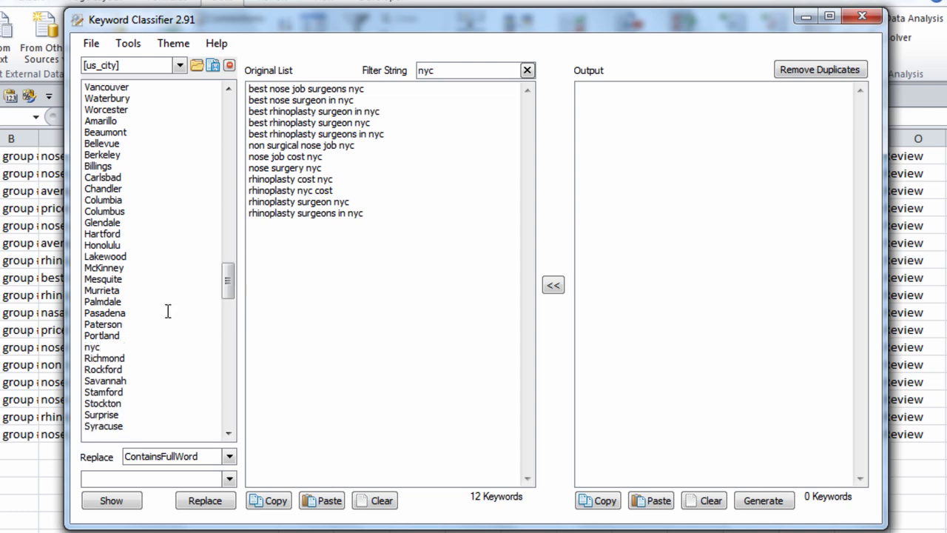
# - Rerun the [us_city] replacement on the unfiltered keywords and move the deduplicated output back to the original list
pyautogui.click(527, 70)
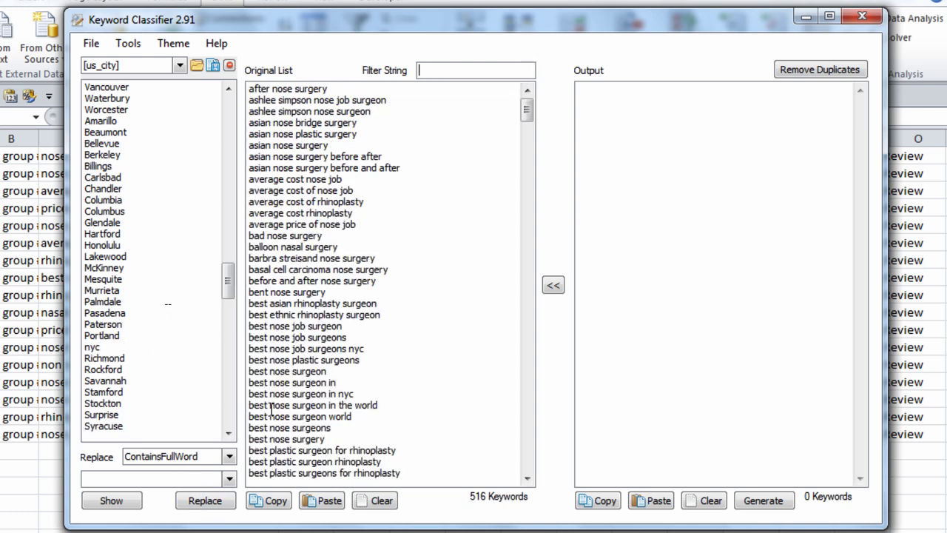
pyautogui.click(206, 500)
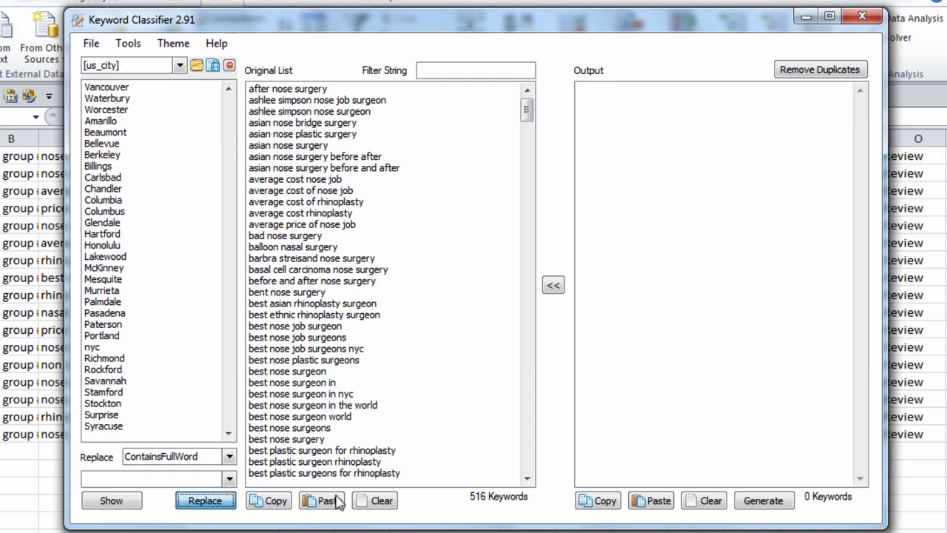
pyautogui.click(809, 76)
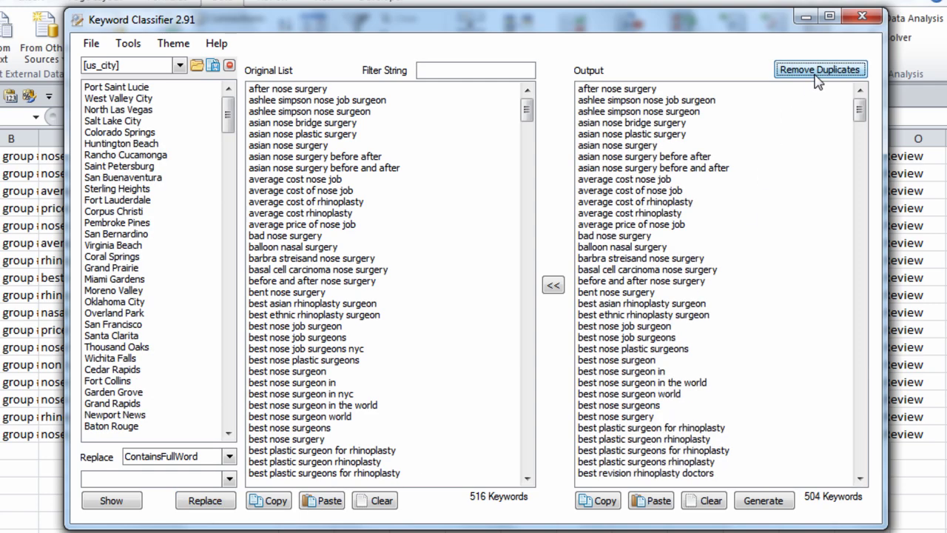
pyautogui.click(553, 287)
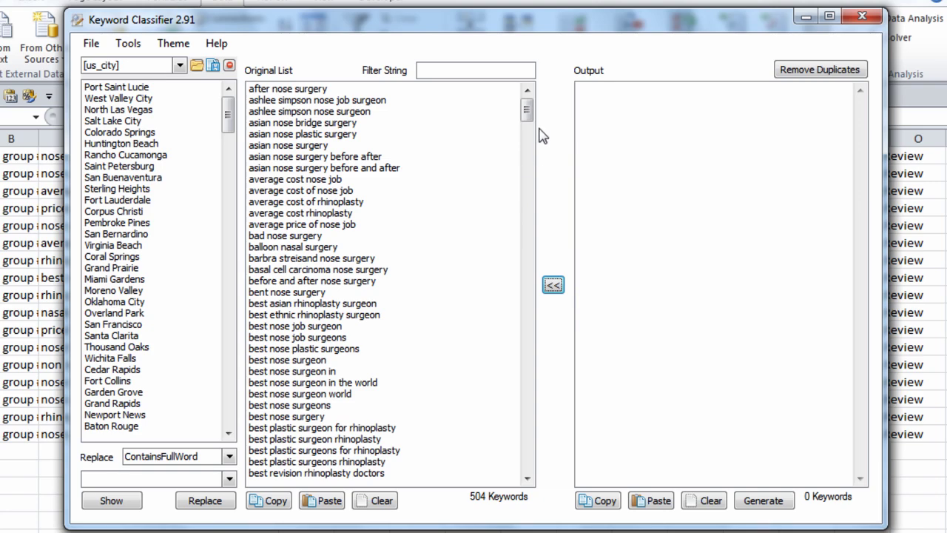
# - Copy all keywords from the original list and switch to AdWords Editor
pyautogui.moveTo(529, 120); pyautogui.dragTo(526, 318)
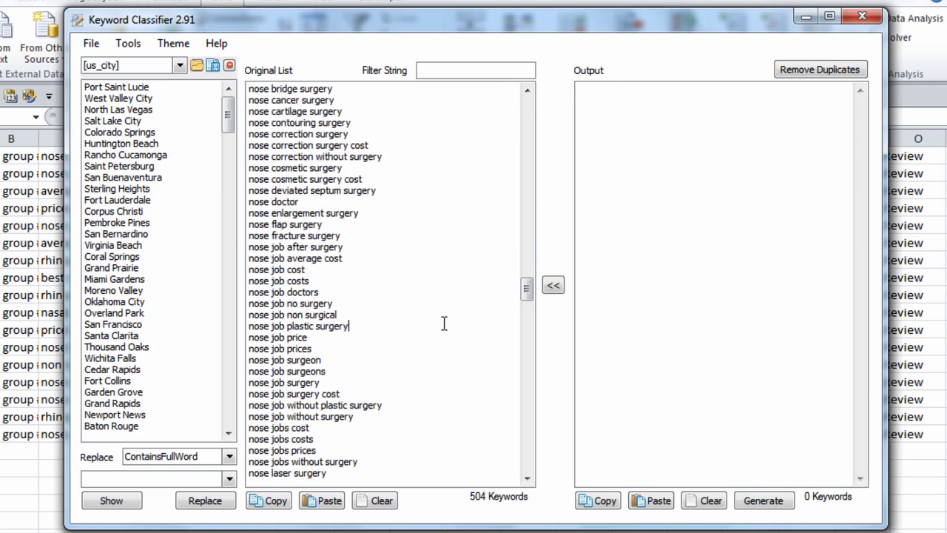
pyautogui.hotkey('ctrl', 'a')
pyautogui.moveTo(444, 316); pyautogui.dragTo(425, 281)
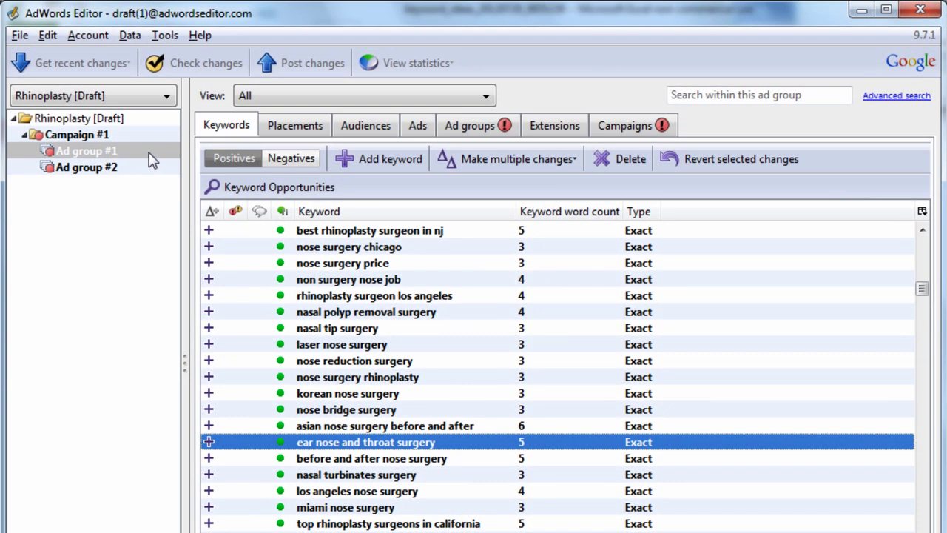
# - Delete all existing keywords from Ad group #1
pyautogui.click(152, 158)
pyautogui.click(311, 298)
pyautogui.hotkey('ctrl', 'a')
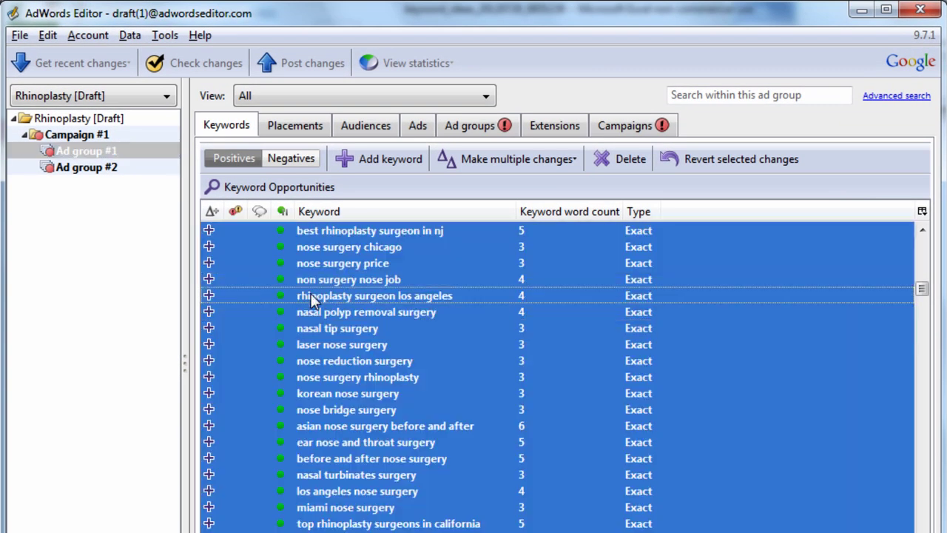
pyautogui.press('Delete')
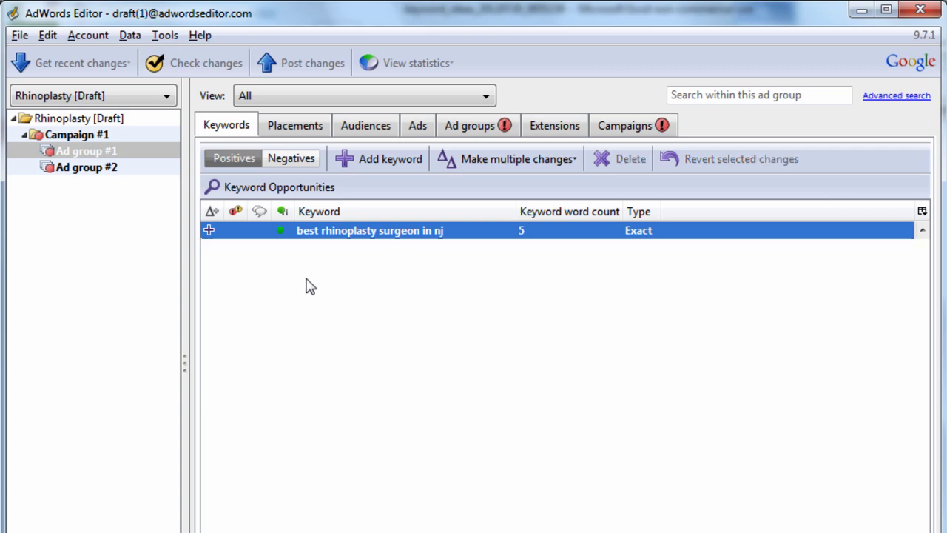
# - Add the copied keywords to Ad group #1 in bulk and finish the import to review the proposed changes
pyautogui.click(518, 158)
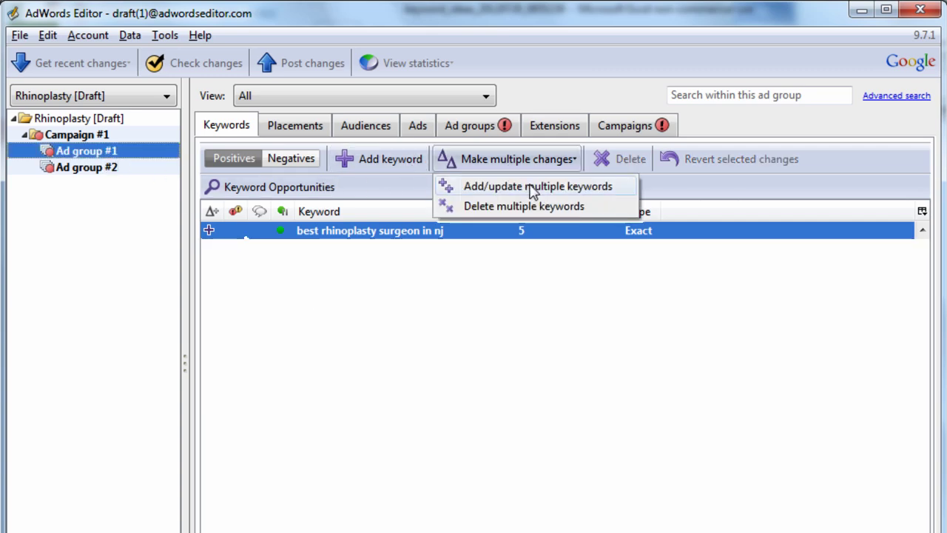
pyautogui.click(532, 187)
pyautogui.hotkey('ctrl', 'v')
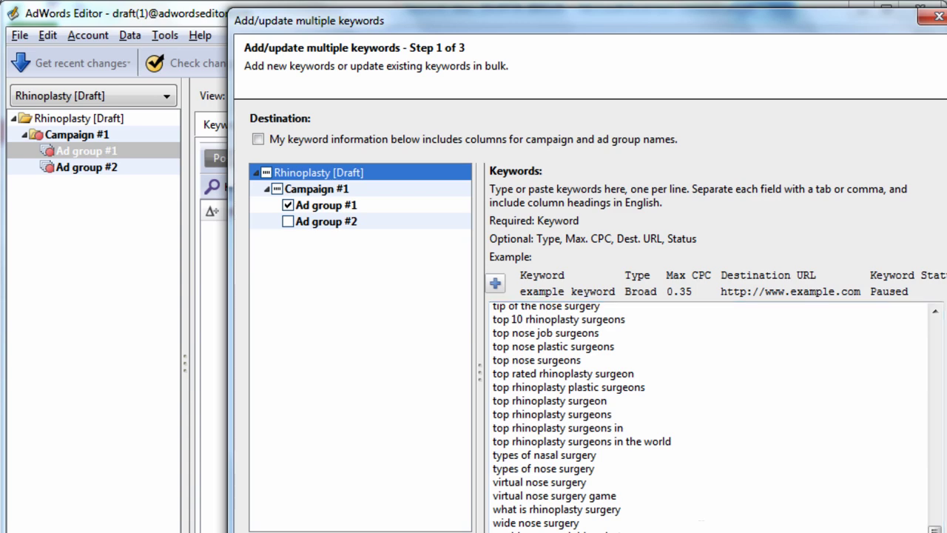
pyautogui.hotkey('alt', 'n')
pyautogui.hotkey('alt', 'n')
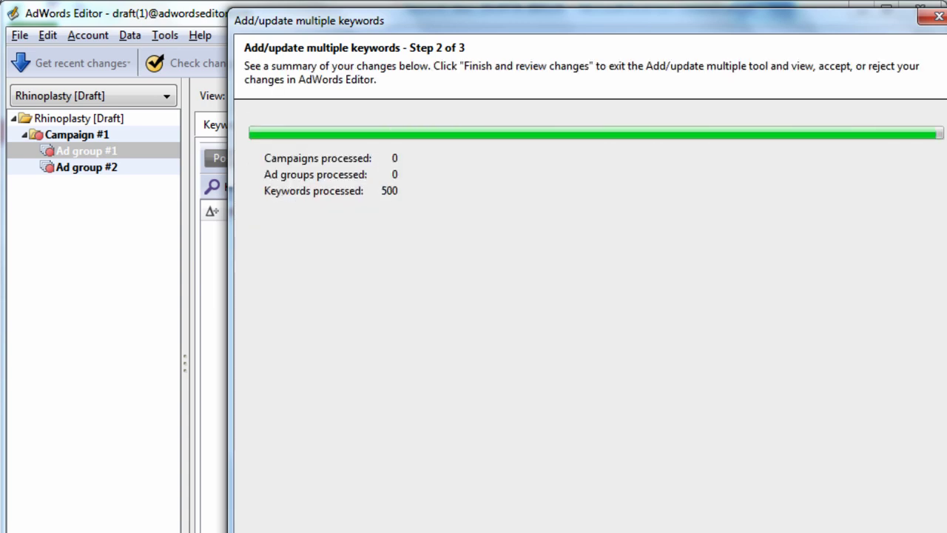
pyautogui.press('Return')
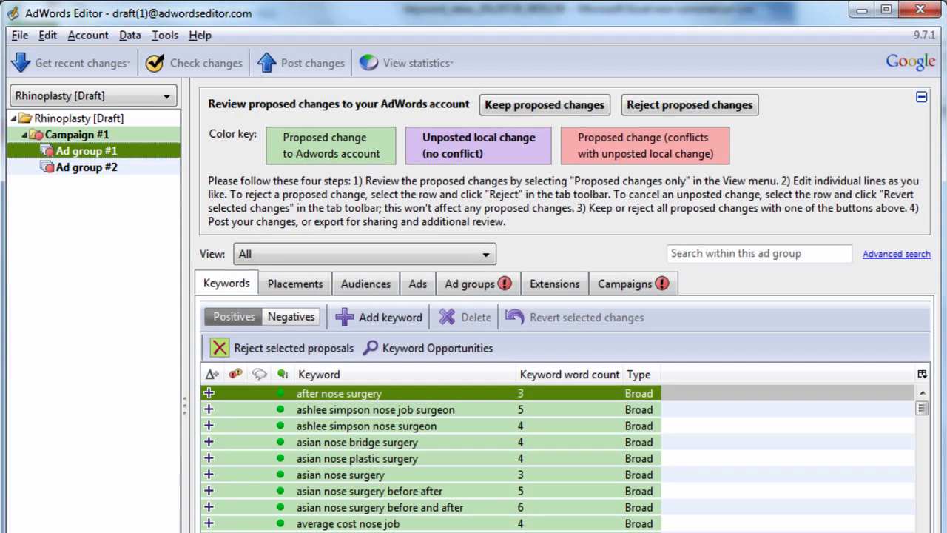
# - Keep the proposed changes and look through the keywords imported into Ad group #1
pyautogui.click(544, 105)
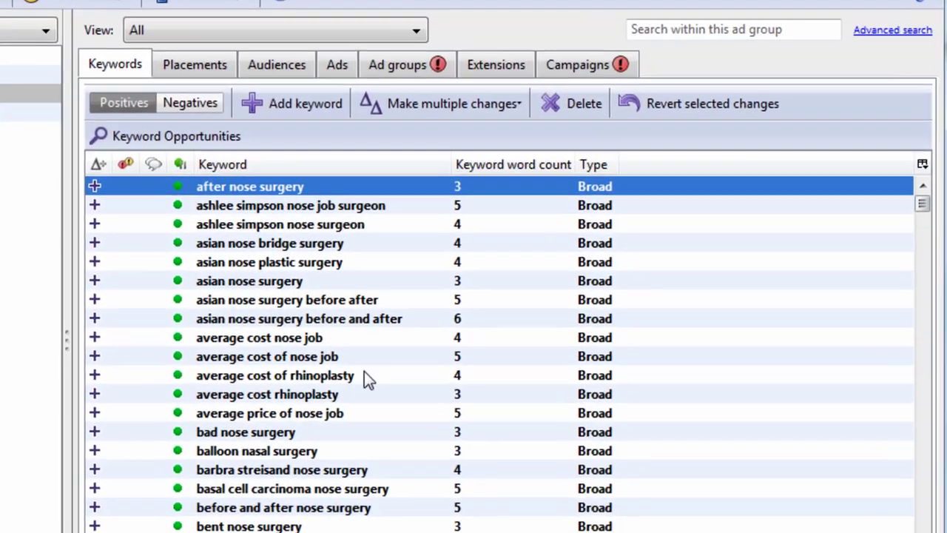
pyautogui.click(471, 502)
pyautogui.scroll(-12, 591, 304)
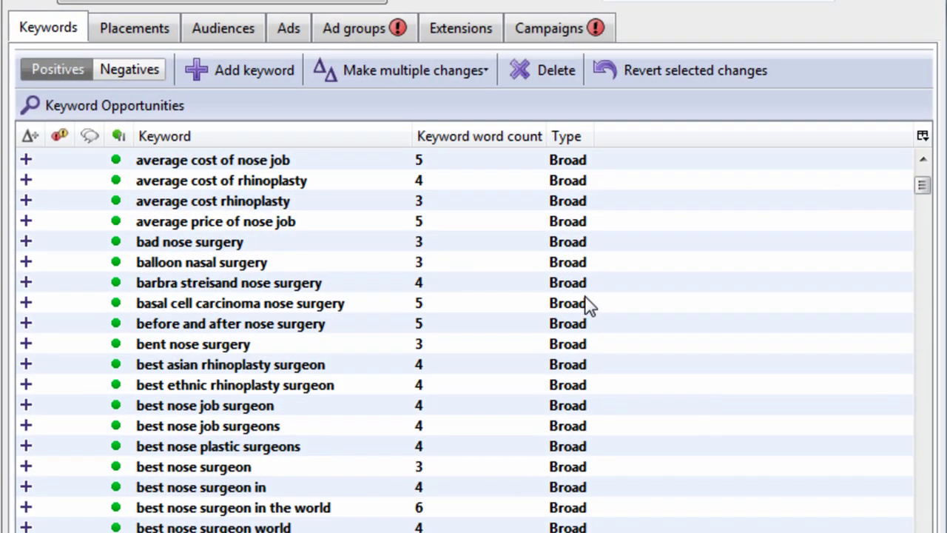
# - Review the alphabetical keyword list in Ad group #1 for unwanted terms, checking the two "ashlee simpson" nose surgeon keywords near the beginning
pyautogui.scroll(-4, 596, 303)
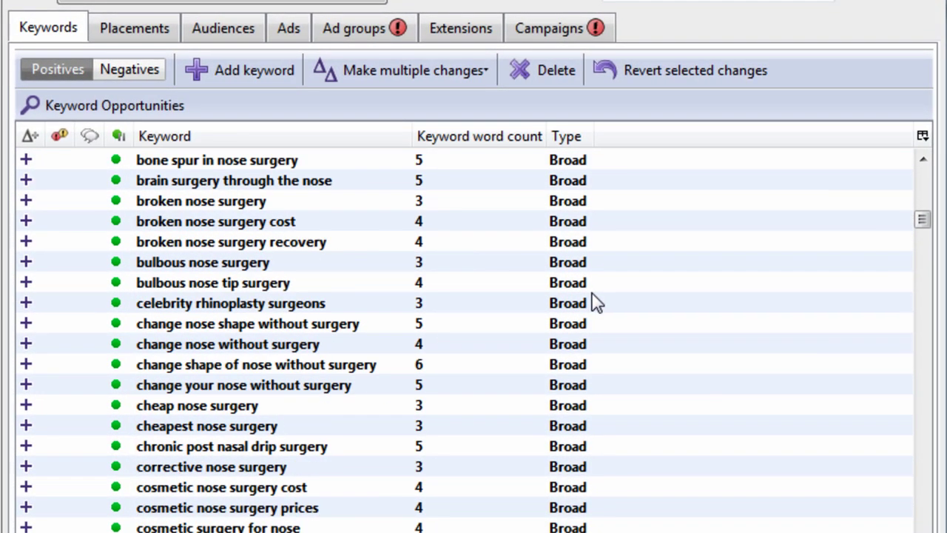
pyautogui.scroll(-6, 596, 303)
pyautogui.scroll(-8, 597, 303)
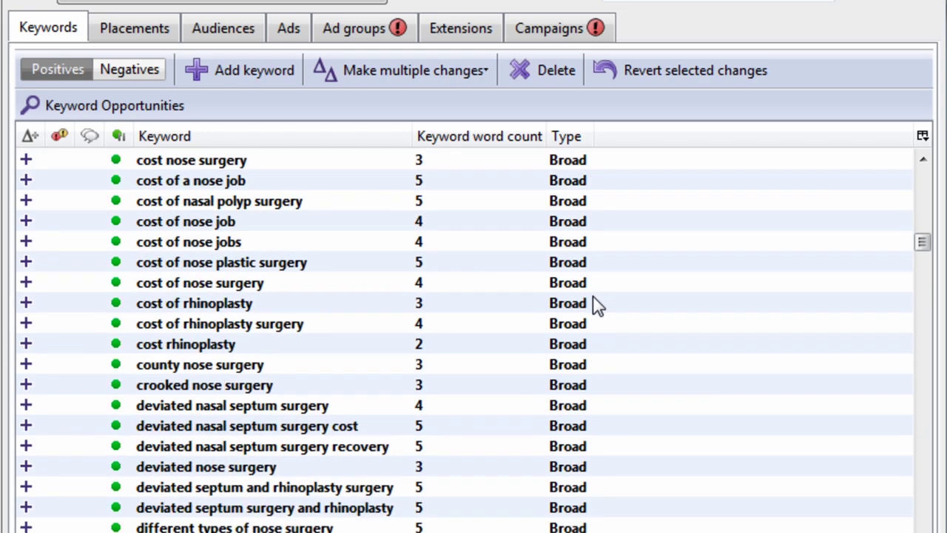
pyautogui.moveTo(921, 251); pyautogui.dragTo(921, 185)
pyautogui.click(618, 218)
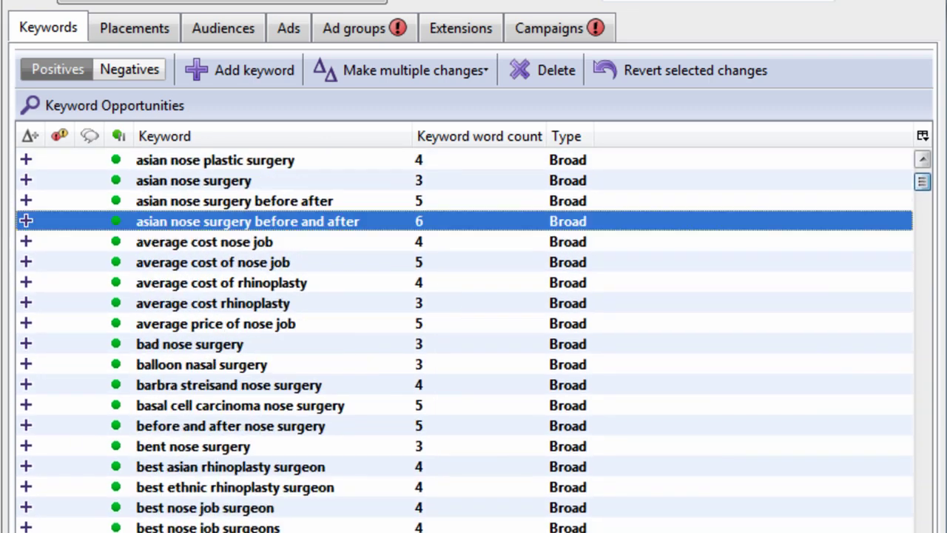
pyautogui.scroll(1, 617, 279)
pyautogui.click(344, 188)
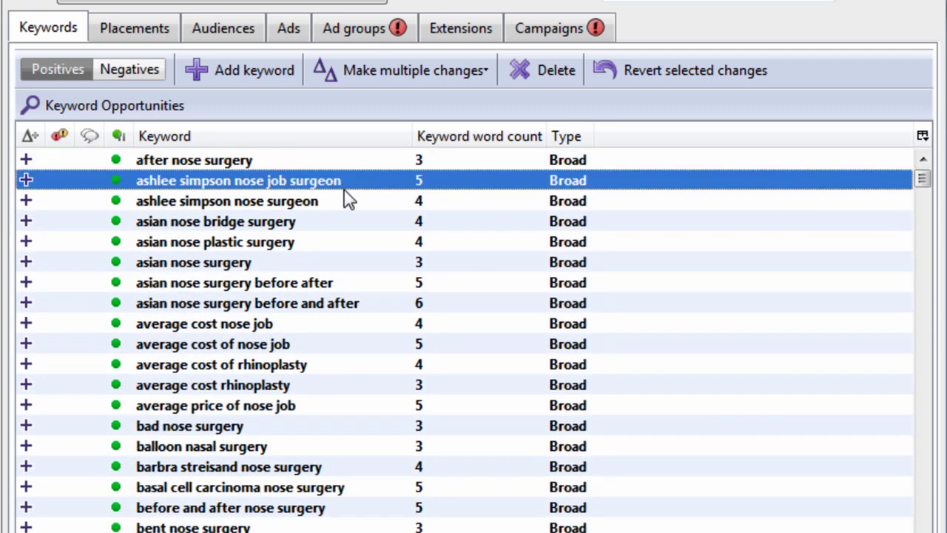
pyautogui.click(291, 206)
pyautogui.click(183, 180)
pyautogui.click(229, 201)
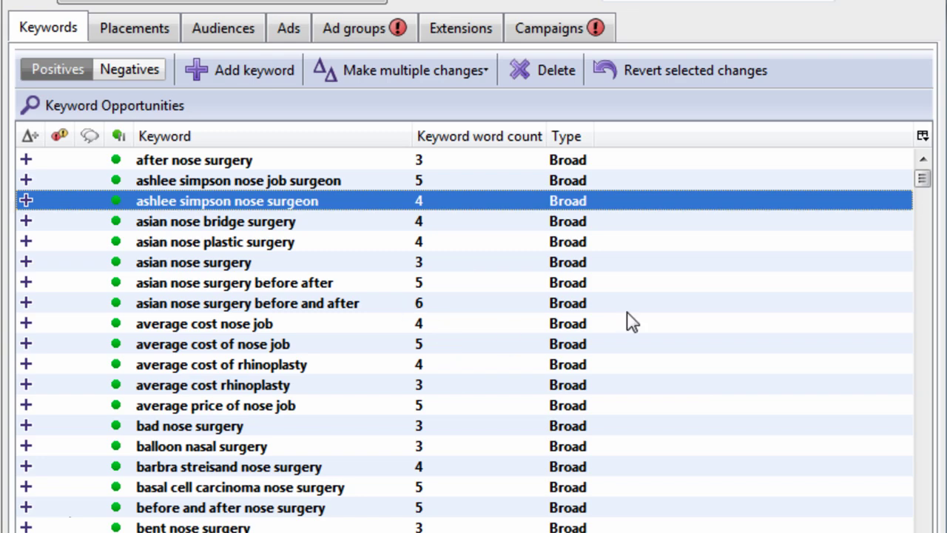
pyautogui.moveTo(919, 177); pyautogui.dragTo(916, 220)
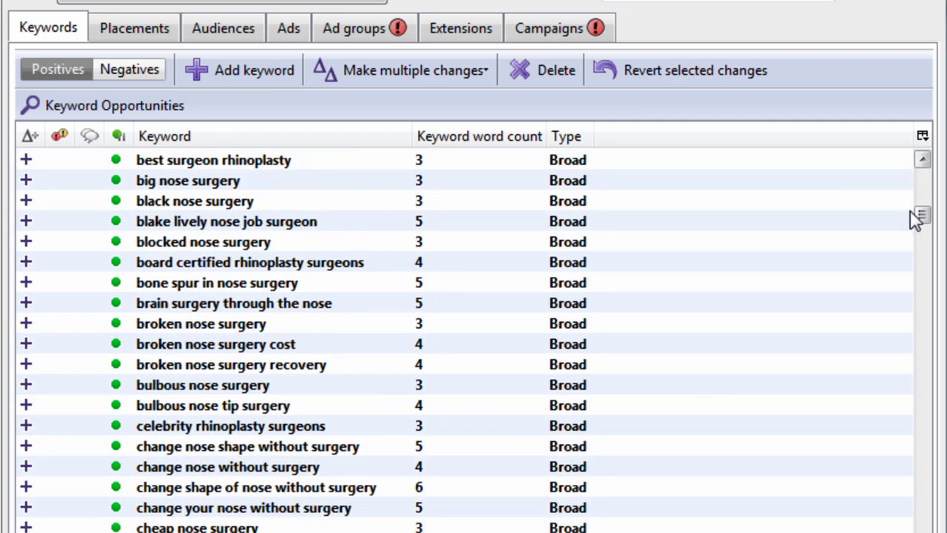